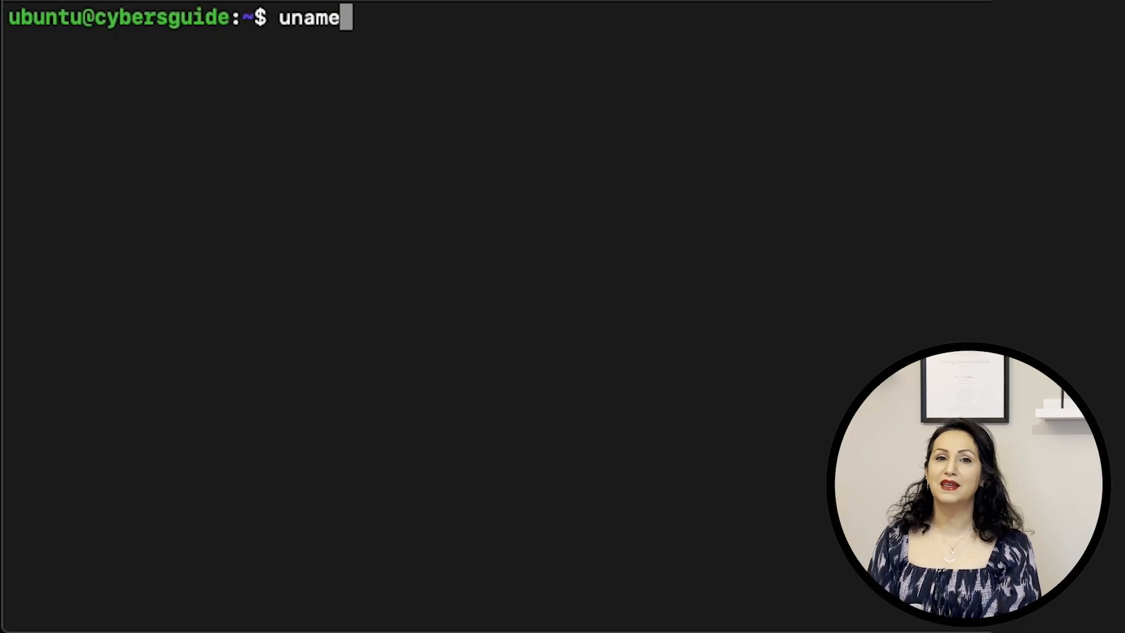
Step: Show the OS name, full system details and kernel release with uname, uname -a and uname -r
{"action": "key", "text": "Return"}
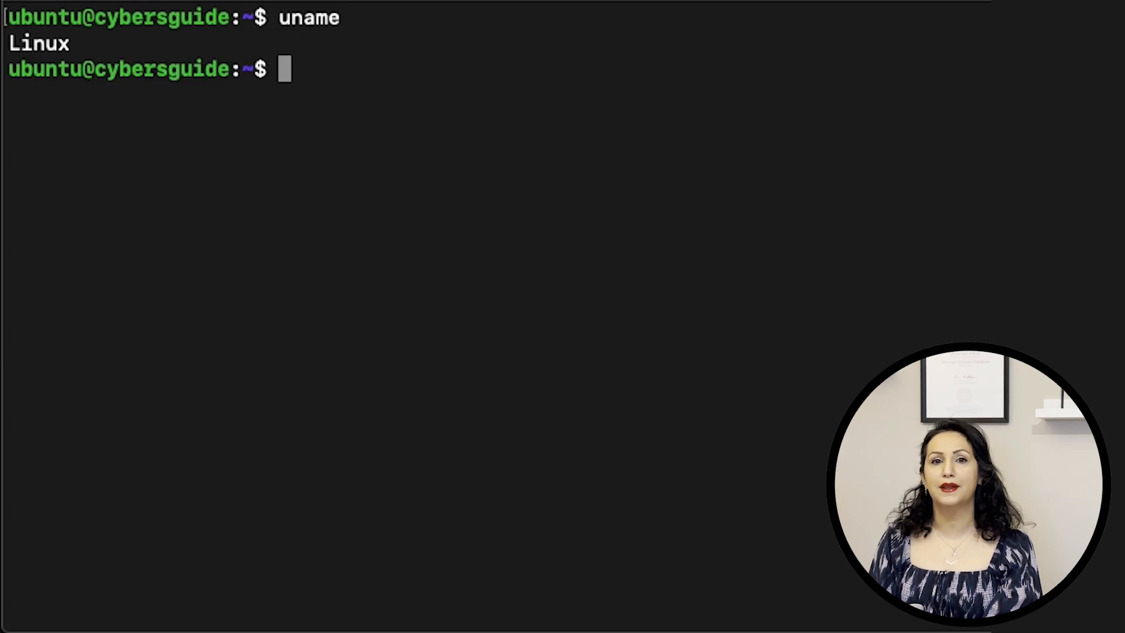
{"action": "type", "text": "uname -"}
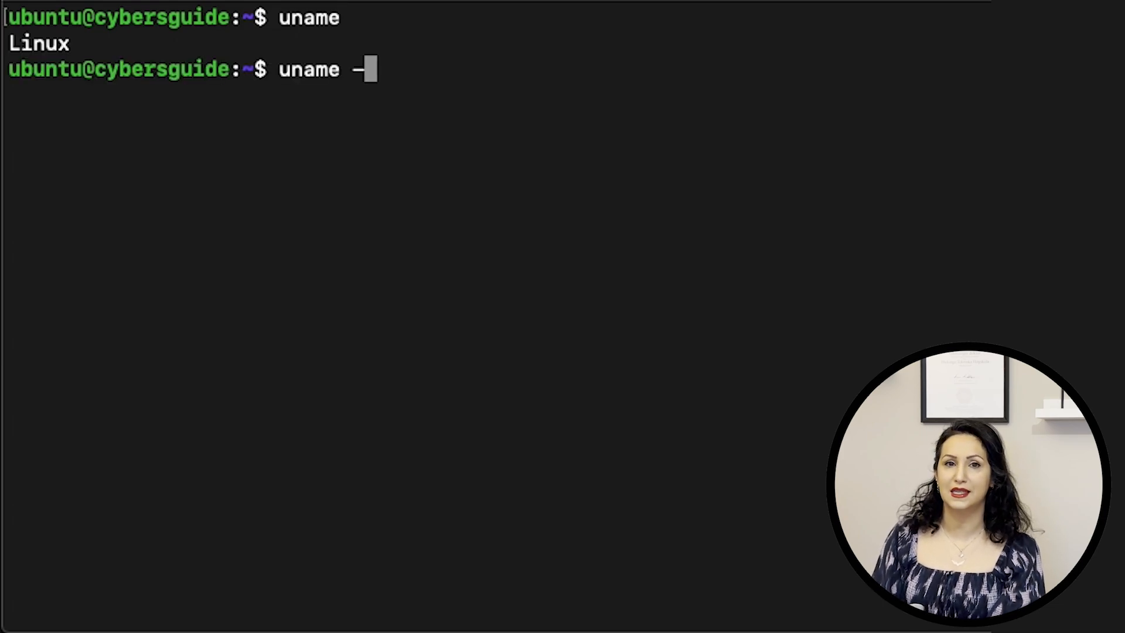
{"action": "type", "text": "a"}
{"action": "key", "text": "Return"}
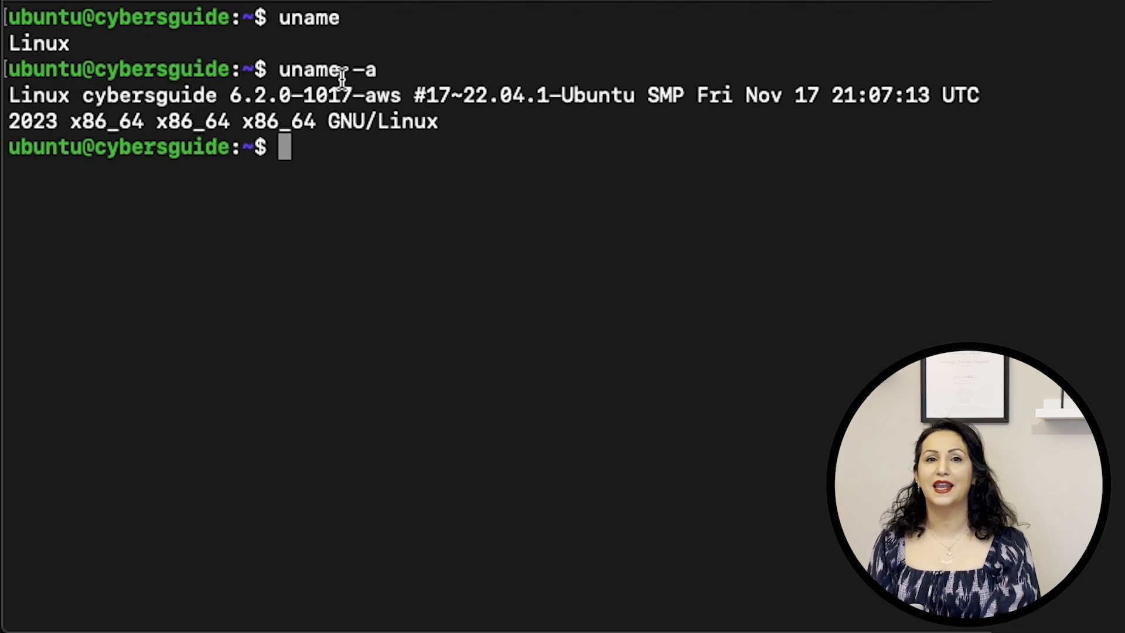
{"action": "key", "text": "Up"}
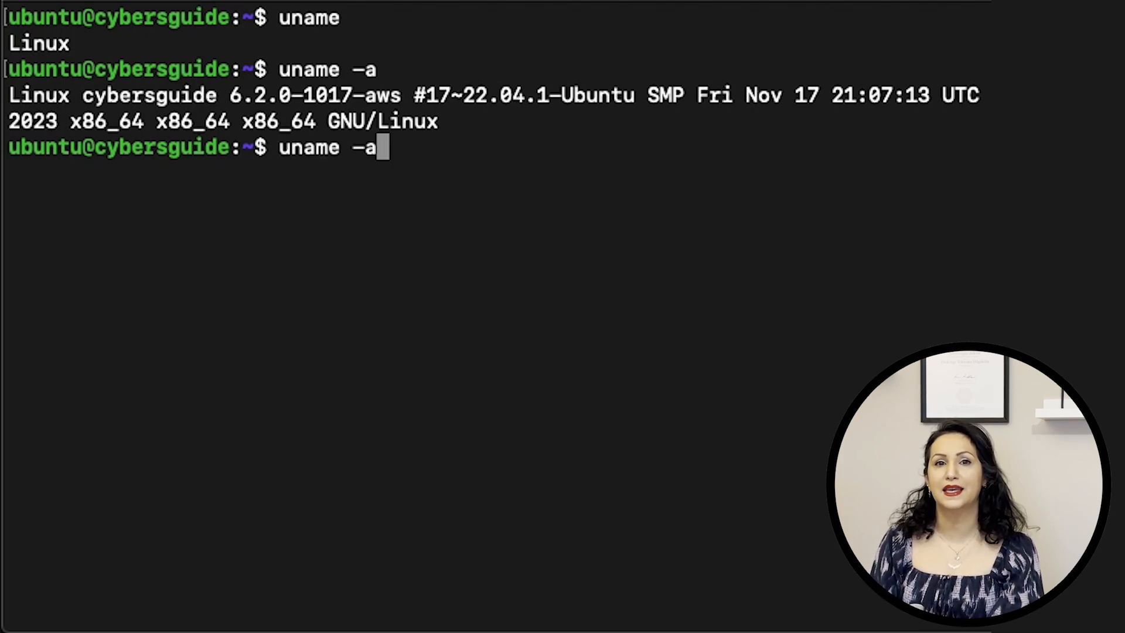
{"action": "key", "text": "BackSpace"}
{"action": "type", "text": "r"}
{"action": "key", "text": "Return"}
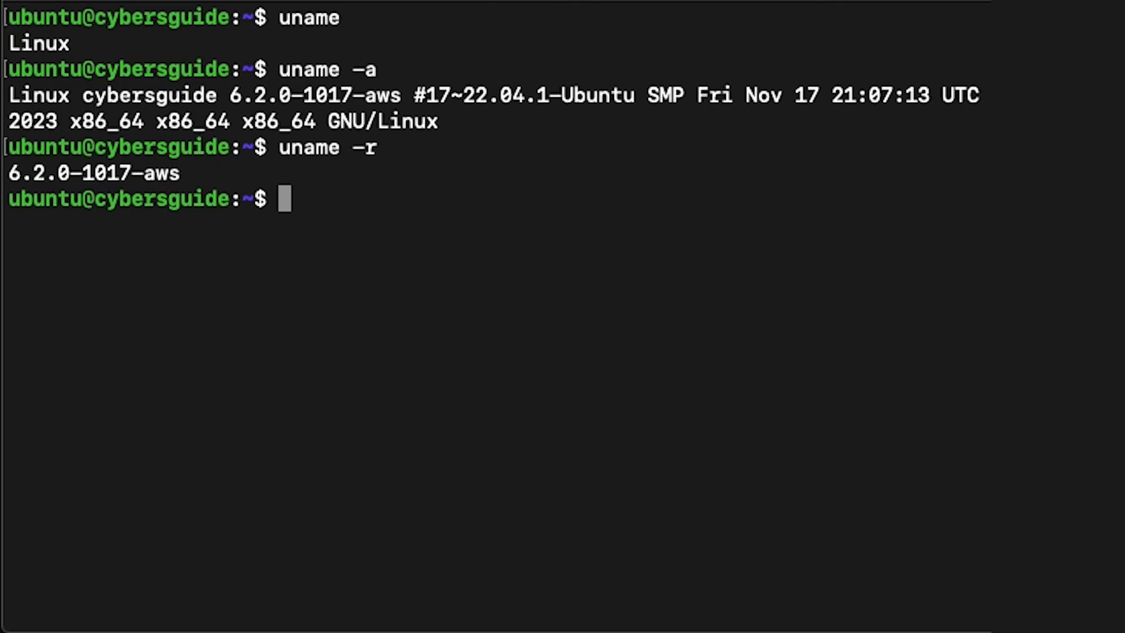
{"action": "type", "text": "free"}
Step: Report memory usage in kilobytes and bytes with free and free -b, then disk usage with df
{"action": "key", "text": "Return"}
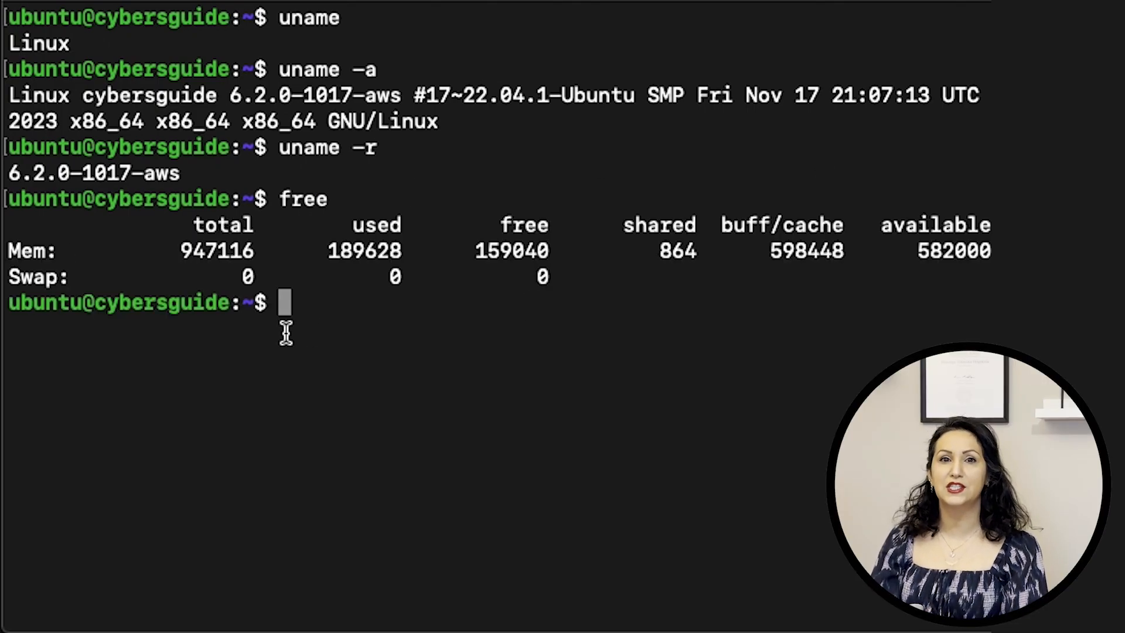
{"action": "type", "text": "free"}
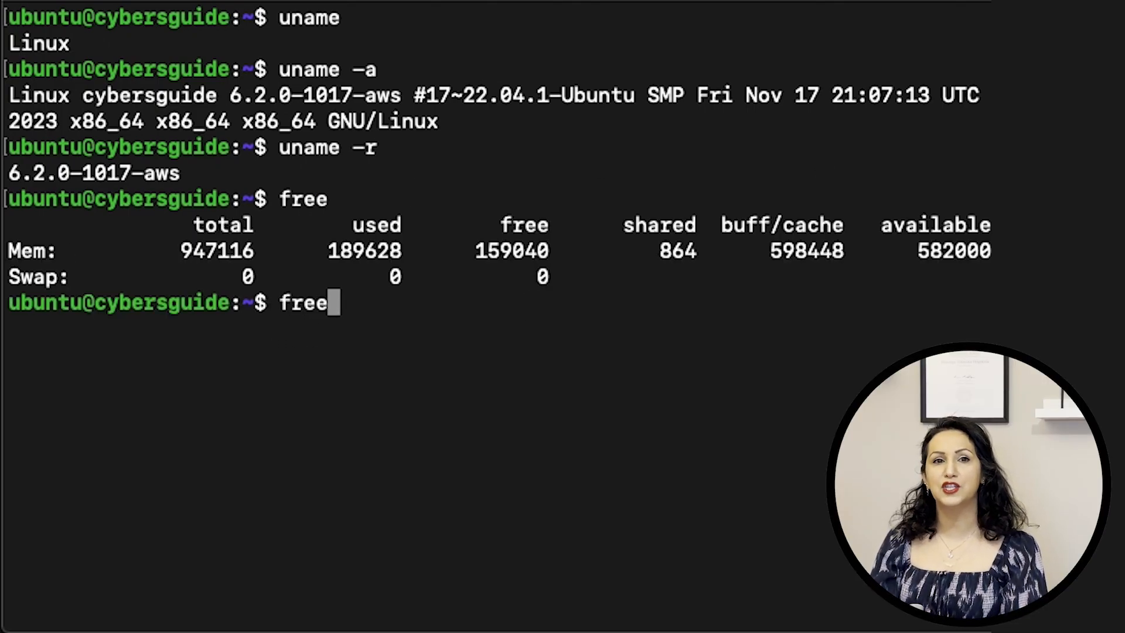
{"action": "type", "text": " -b"}
{"action": "key", "text": "Return"}
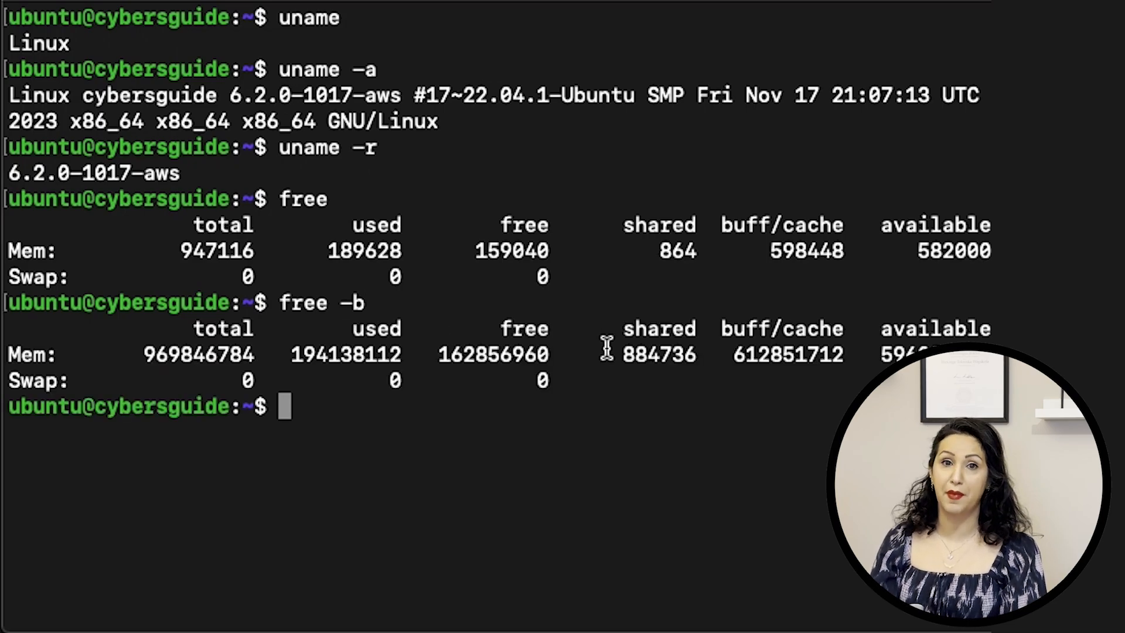
{"action": "type", "text": "df"}
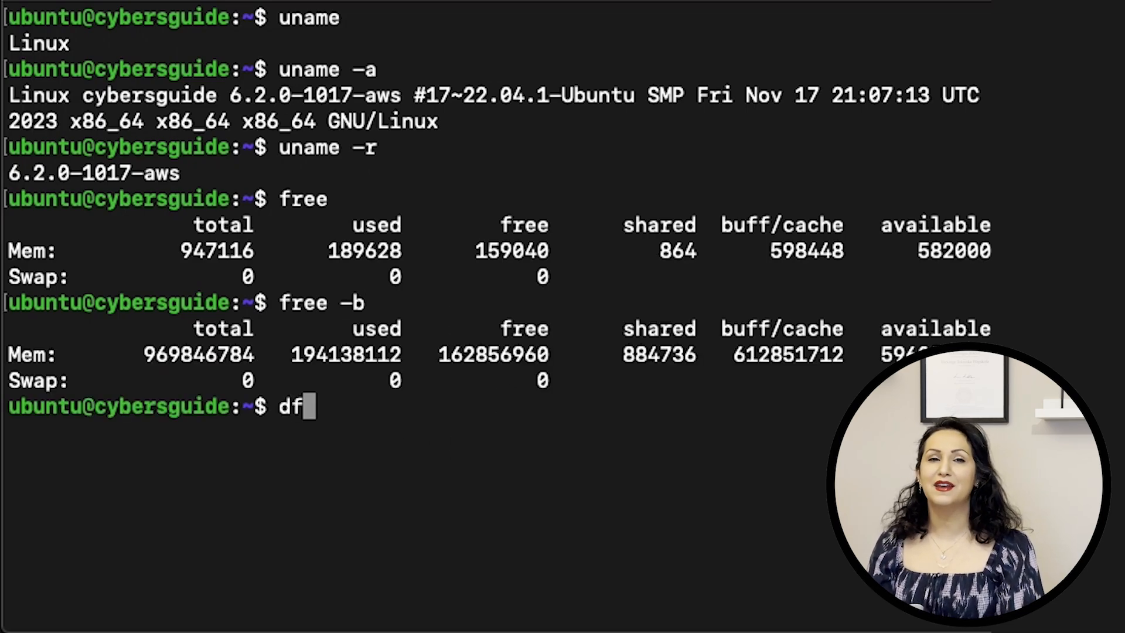
{"action": "key", "text": "Return"}
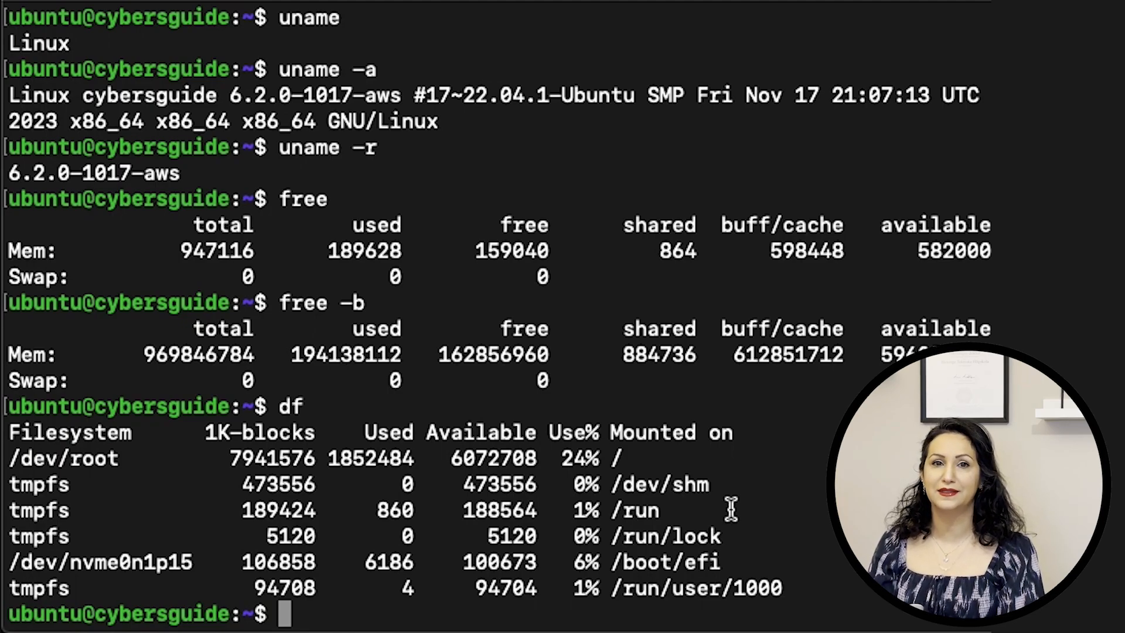
Step: Show disk usage with df -H, then list processes with ps and ps -a, including the ping on another terminal
{"action": "key", "text": "ctrl+l"}
{"action": "type", "text": "df "}
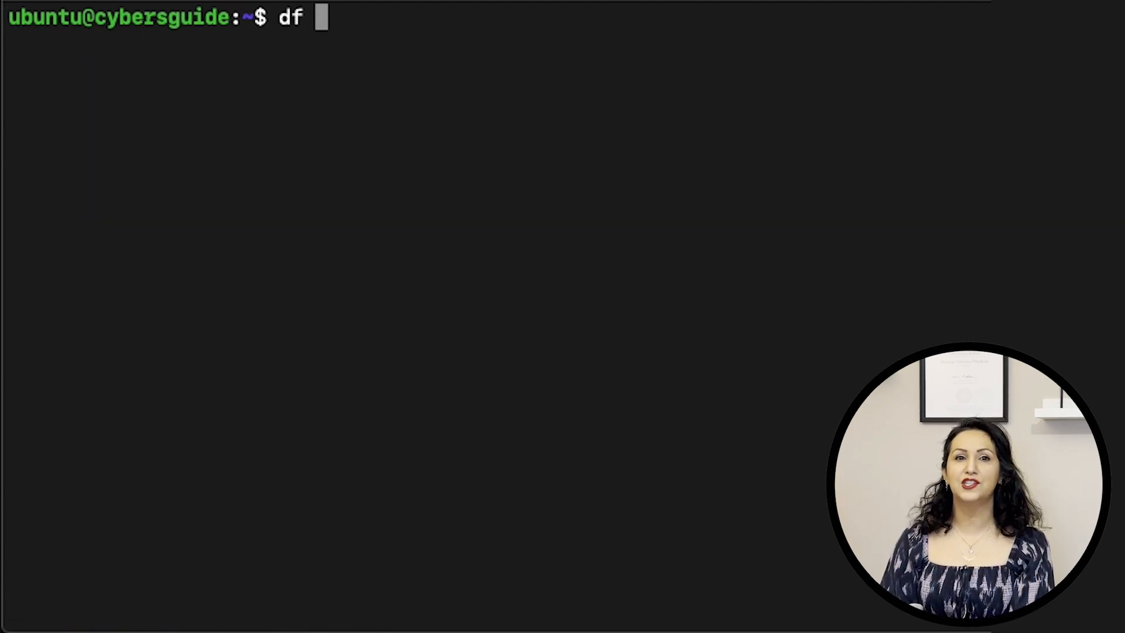
{"action": "type", "text": "-H"}
{"action": "key", "text": "Return"}
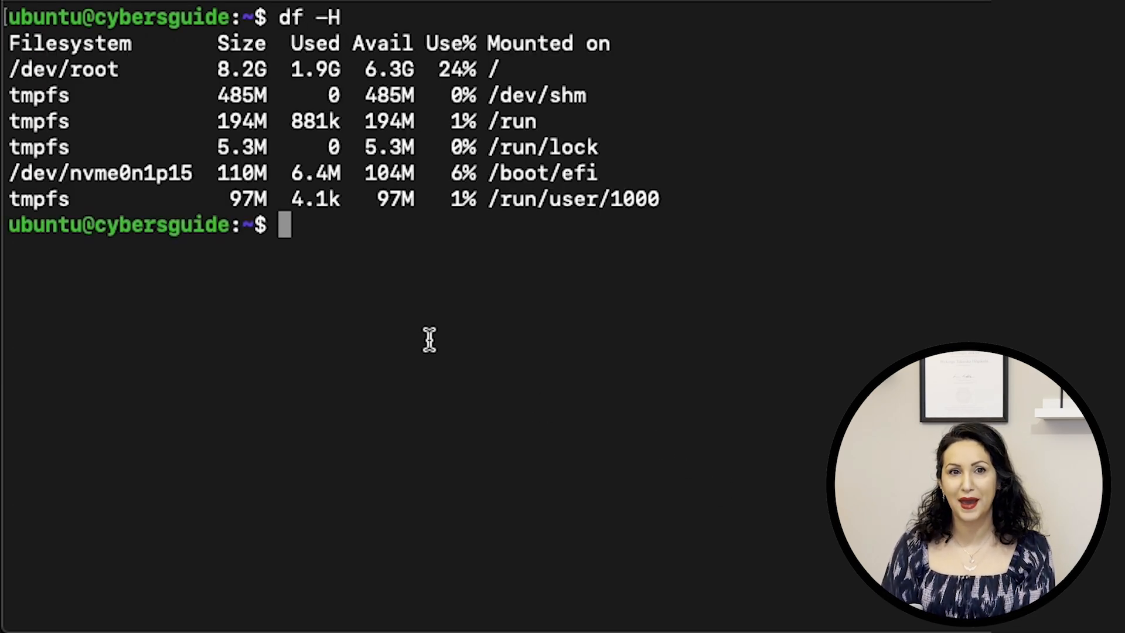
{"action": "key", "text": "ctrl+l"}
{"action": "type", "text": "ps"}
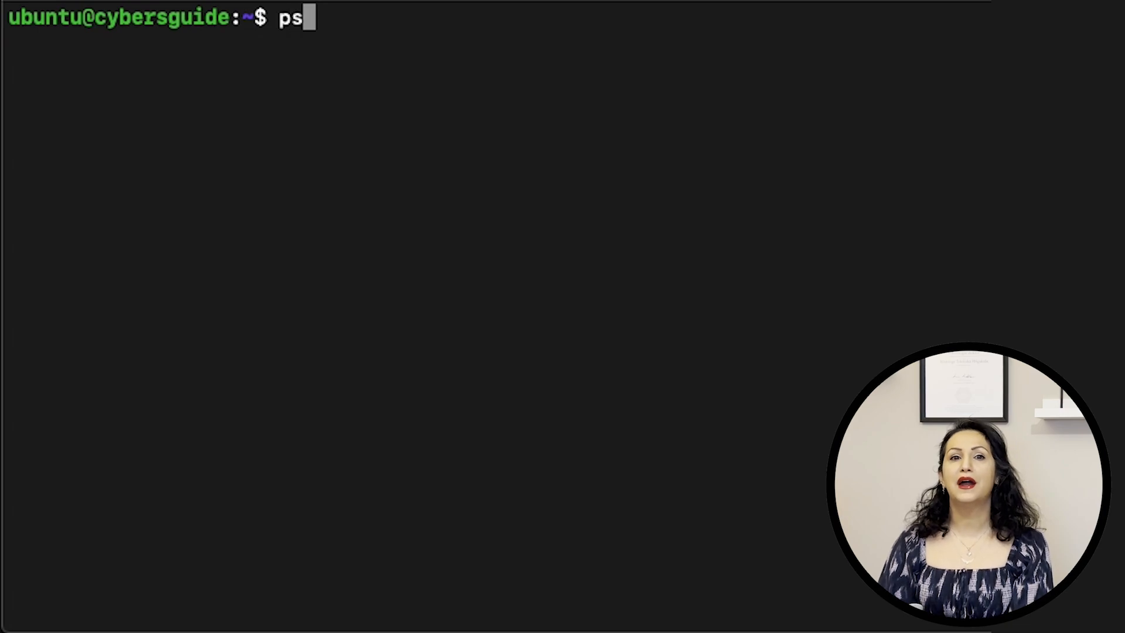
{"action": "key", "text": "Return"}
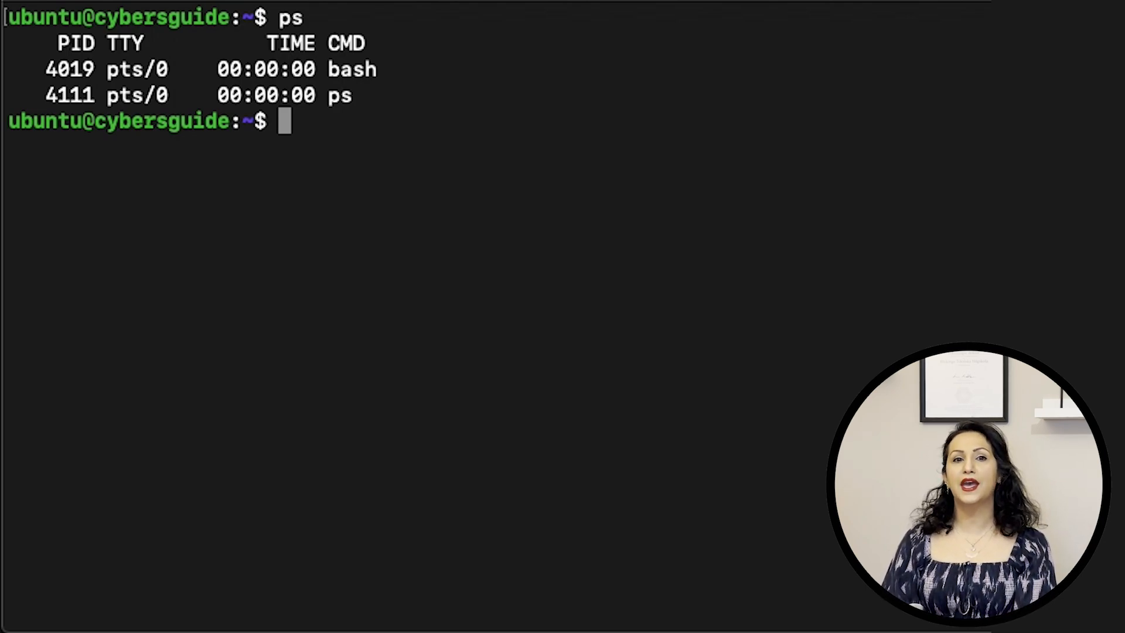
{"action": "type", "text": "ps -a"}
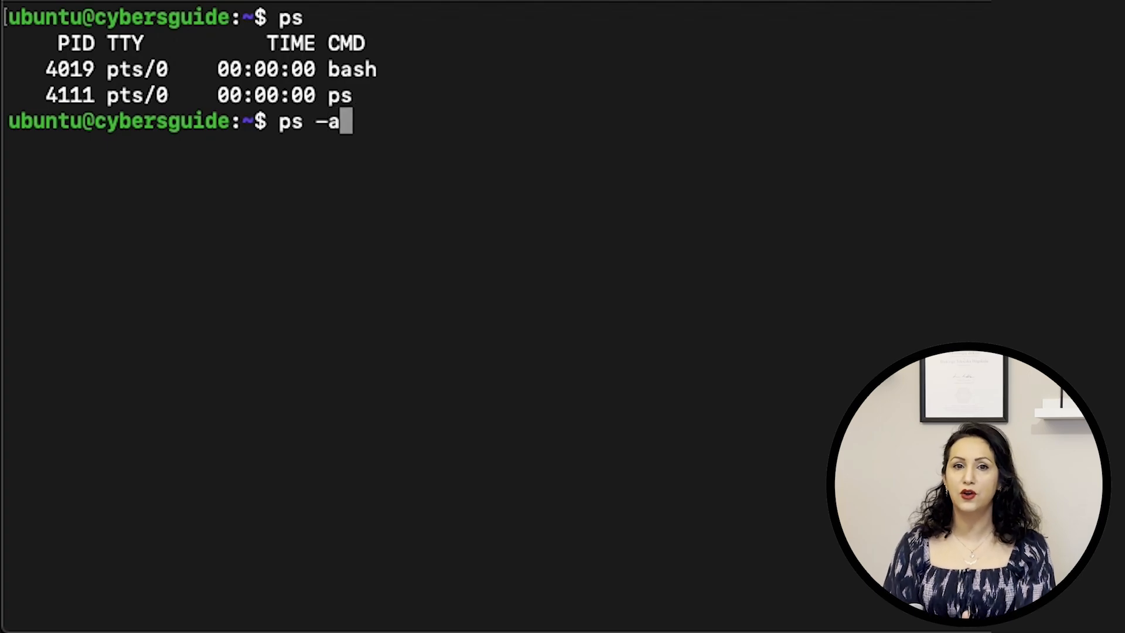
{"action": "key", "text": "Return"}
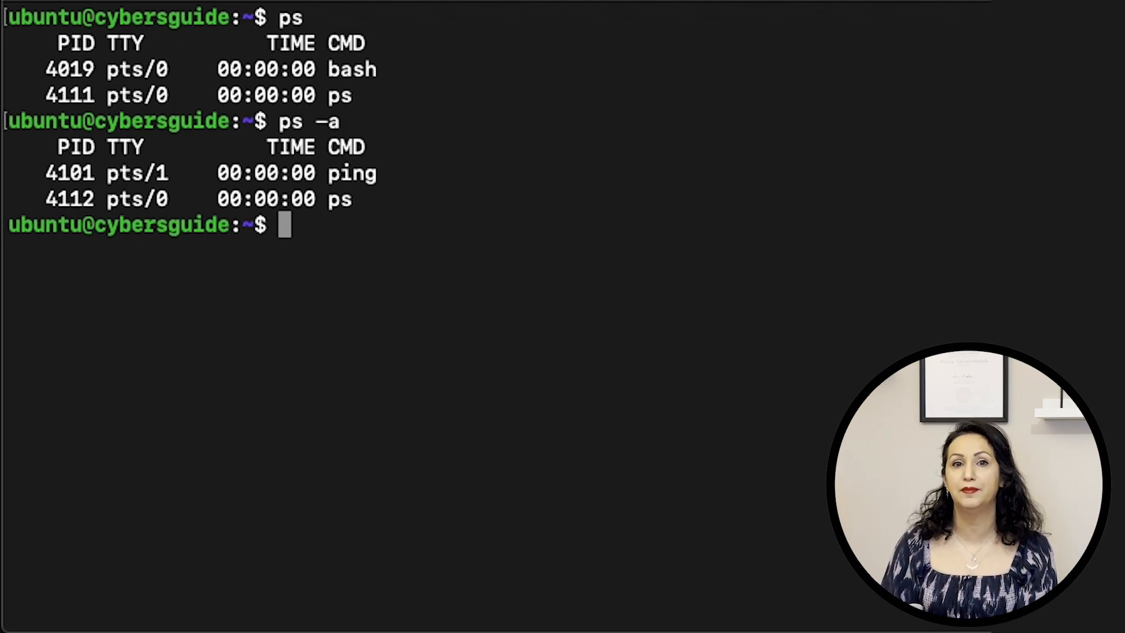
Step: Review the live monitors top and htop, then list processes across all terminals with ps -a
{"action": "key", "text": "ctrl+l"}
{"action": "type", "text": "top"}
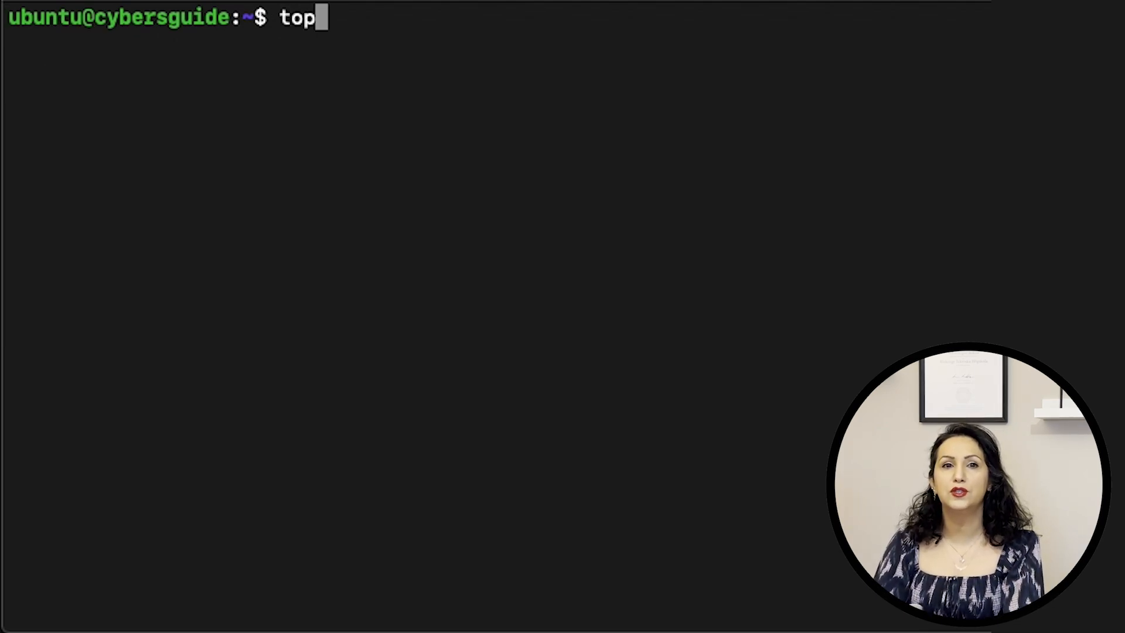
{"action": "key", "text": "Return"}
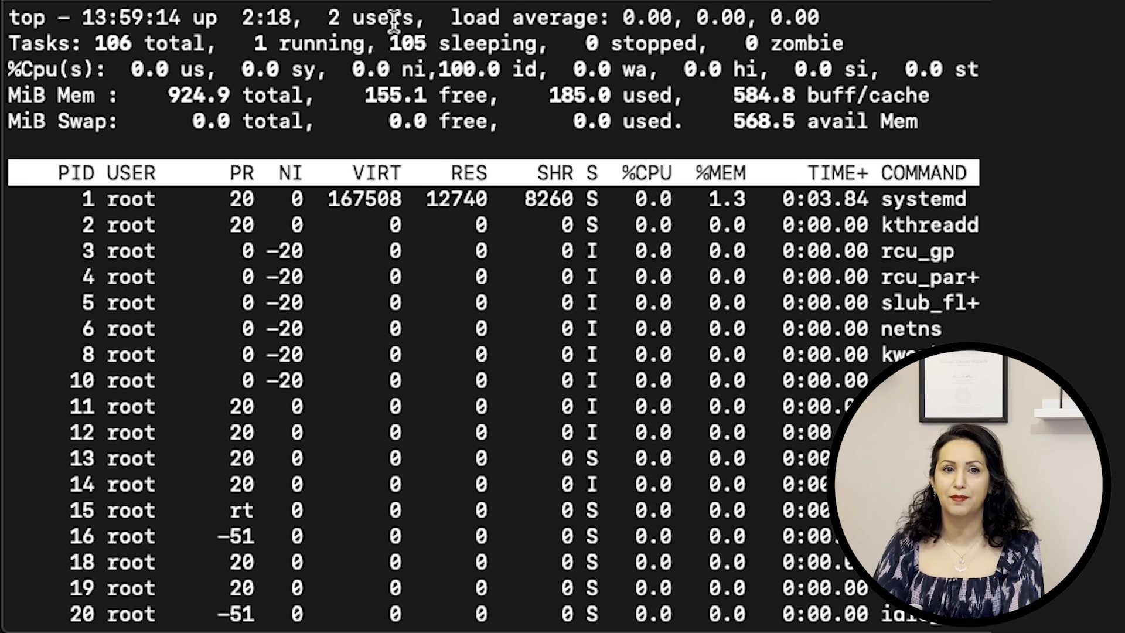
{"action": "key", "text": "Escape"}
{"action": "type", "text": "q"}
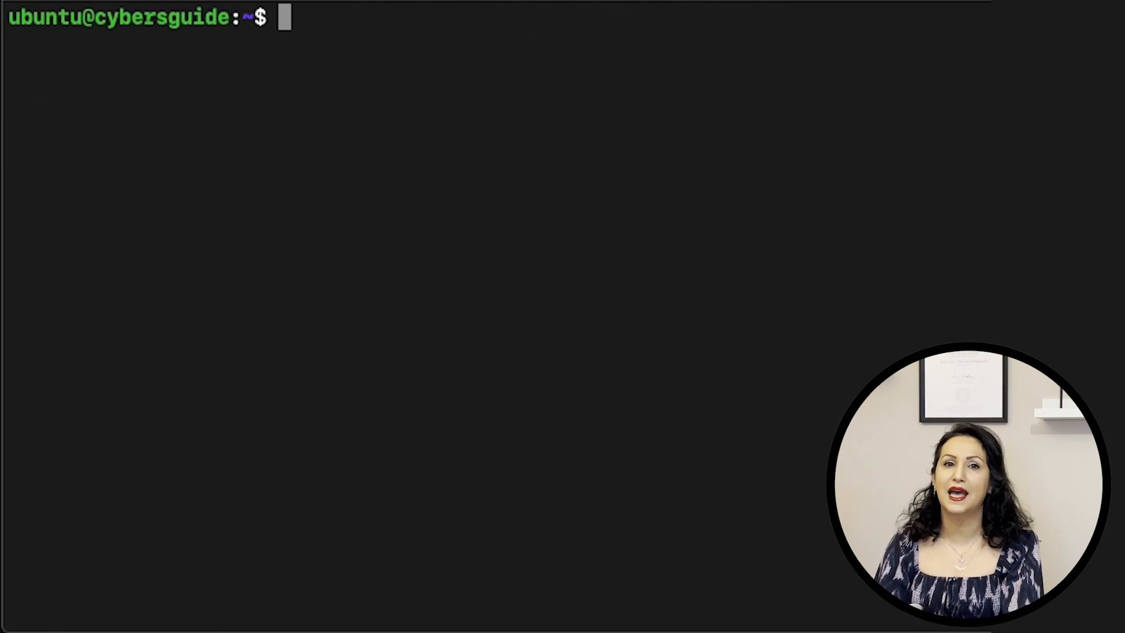
{"action": "type", "text": "htop"}
{"action": "key", "text": "Return"}
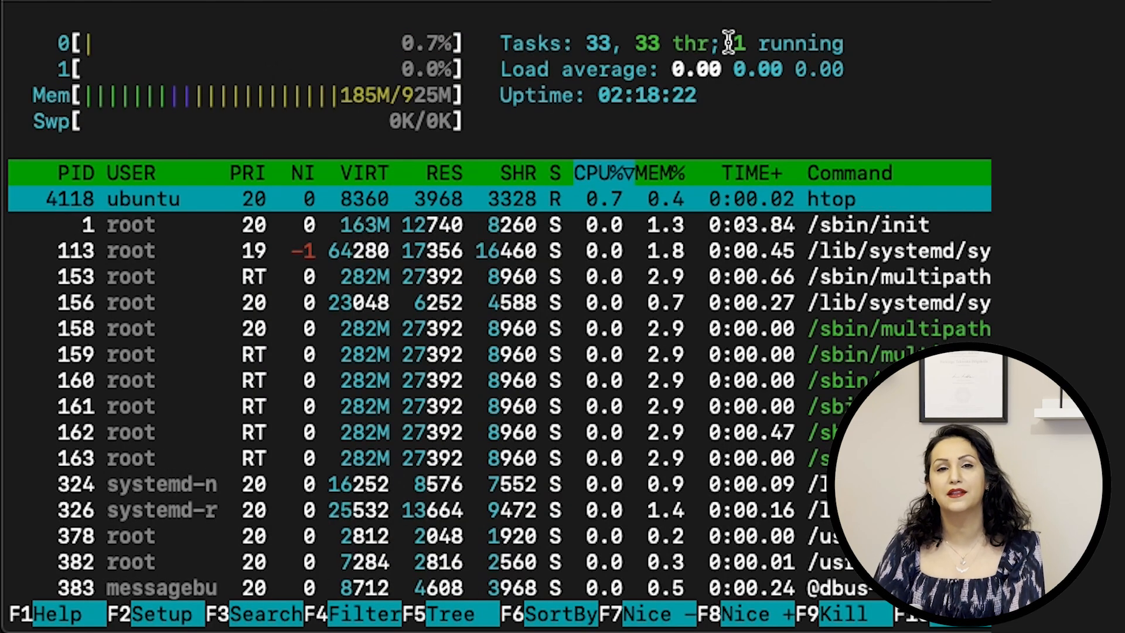
{"action": "key", "text": "q"}
{"action": "key", "text": "Return"}
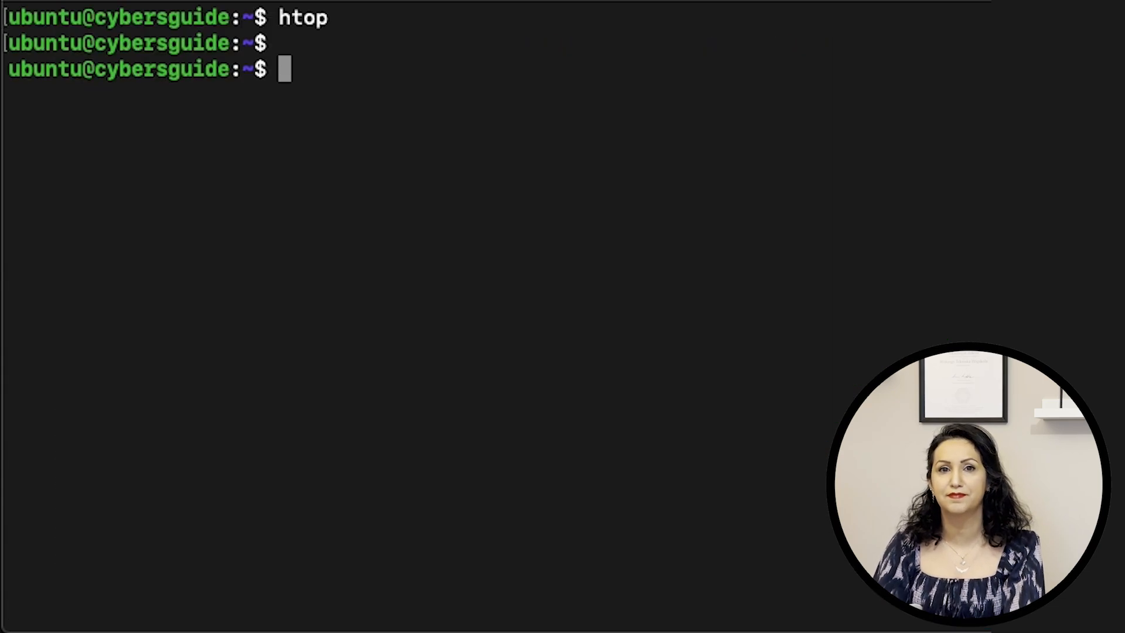
{"action": "type", "text": "ps -a"}
{"action": "key", "text": "Return"}
{"action": "type", "text": "kill -9"}
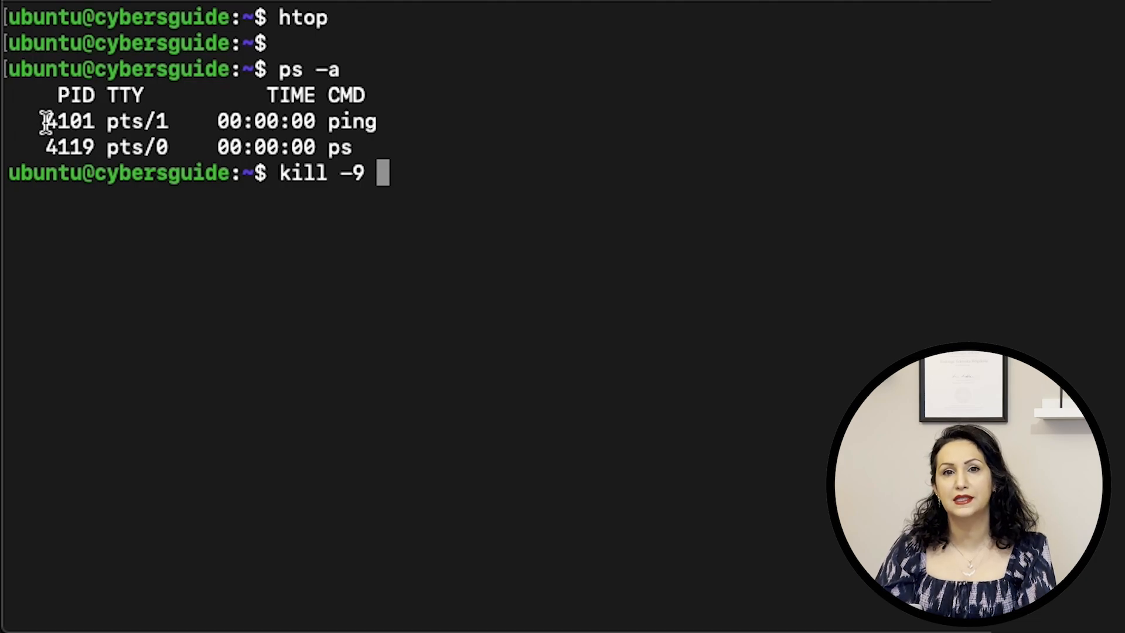
Step: Force-stop the ping process with kill -9 4101 and rerun ps -a to confirm it is gone
{"action": "left_click_drag", "start_coordinate": [43, 120], "coordinate": [95, 124]}
{"action": "key", "text": "ctrl+c"}
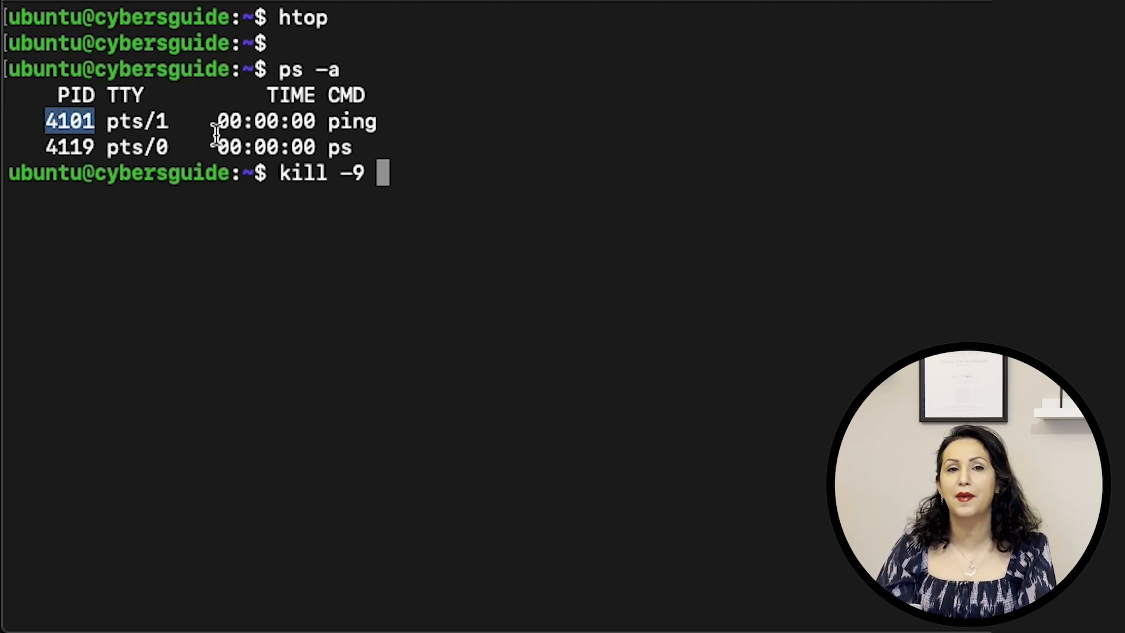
{"action": "left_click", "coordinate": [387, 173]}
{"action": "key", "text": "ctrl+shift+v"}
{"action": "key", "text": "Return"}
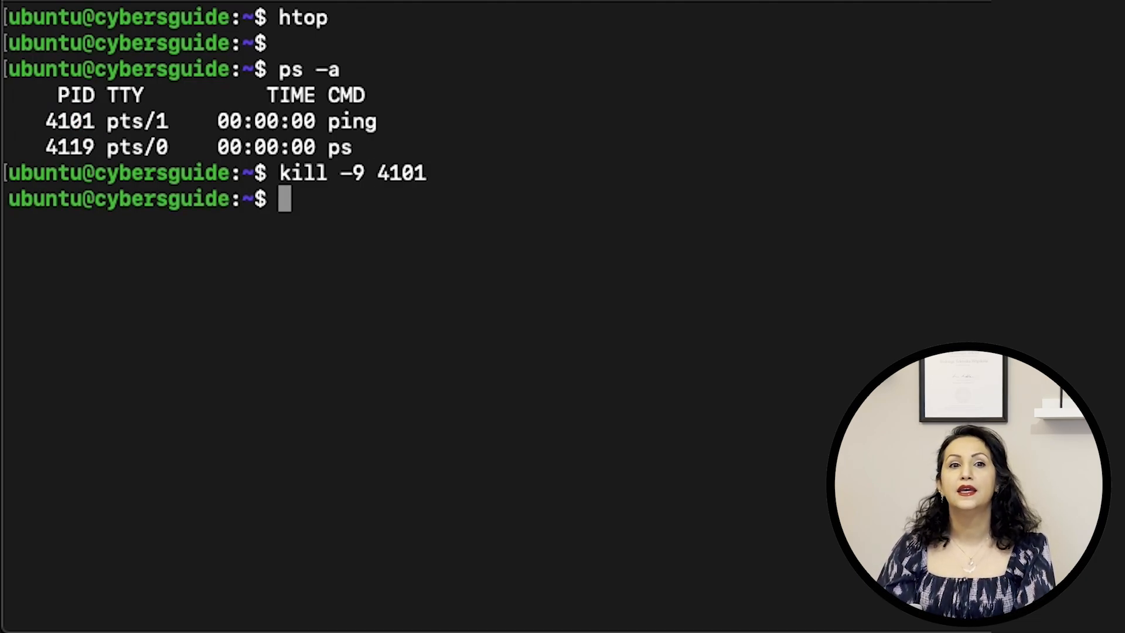
{"action": "key", "text": "Up"}
{"action": "key", "text": "Up"}
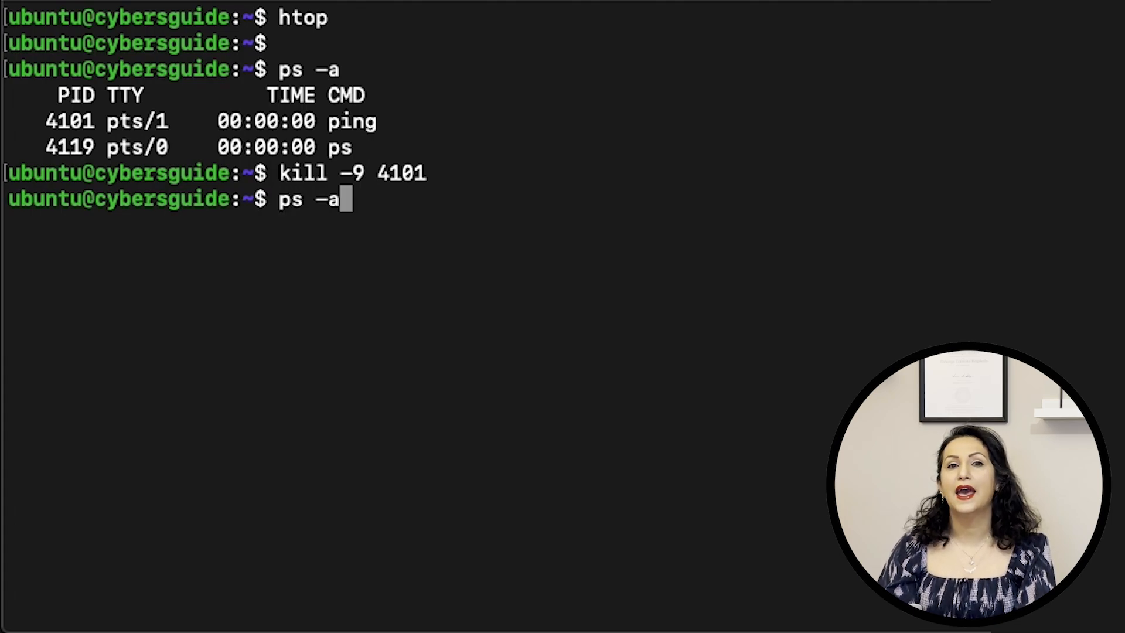
{"action": "key", "text": "Return"}
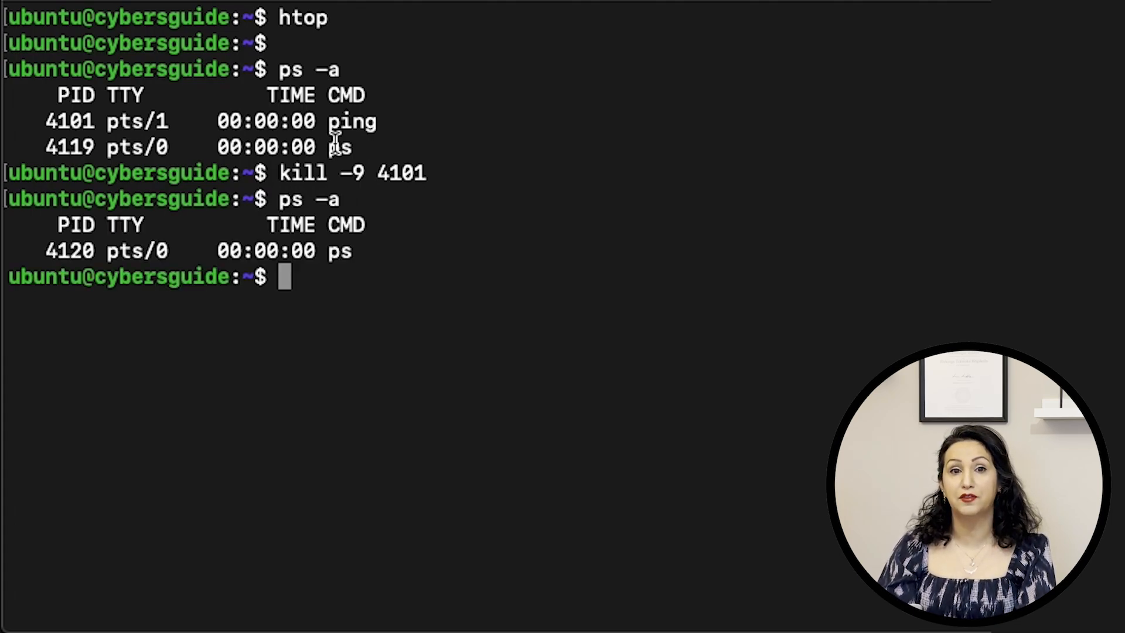
Step: Show systemctl status ssh, confirming the service is active and running
{"action": "key", "text": "ctrl+l"}
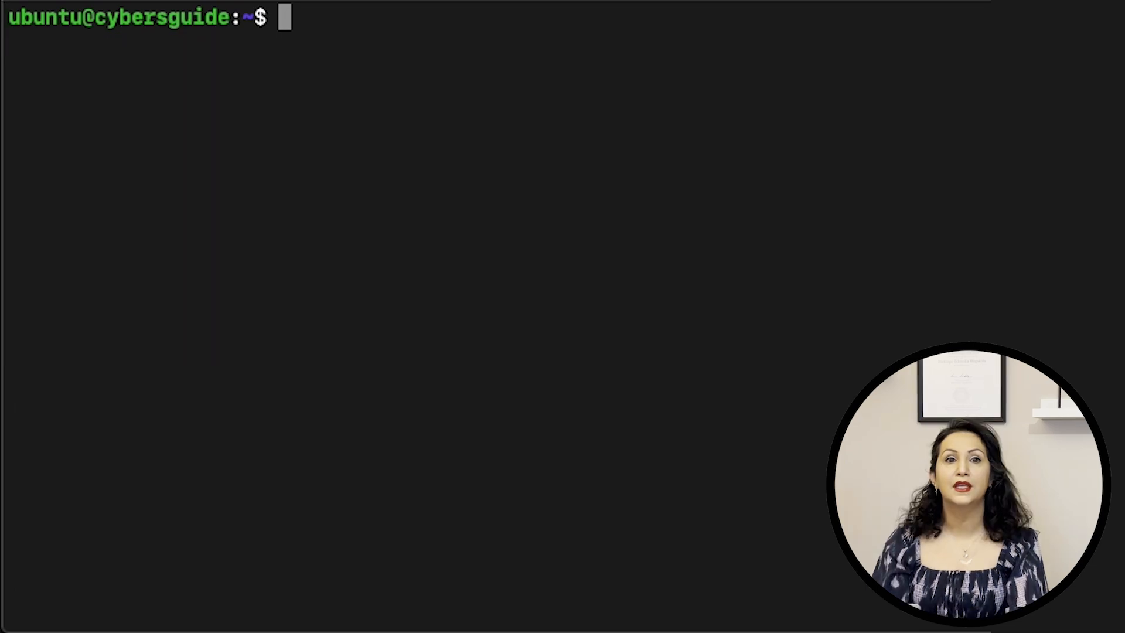
{"action": "type", "text": "system"}
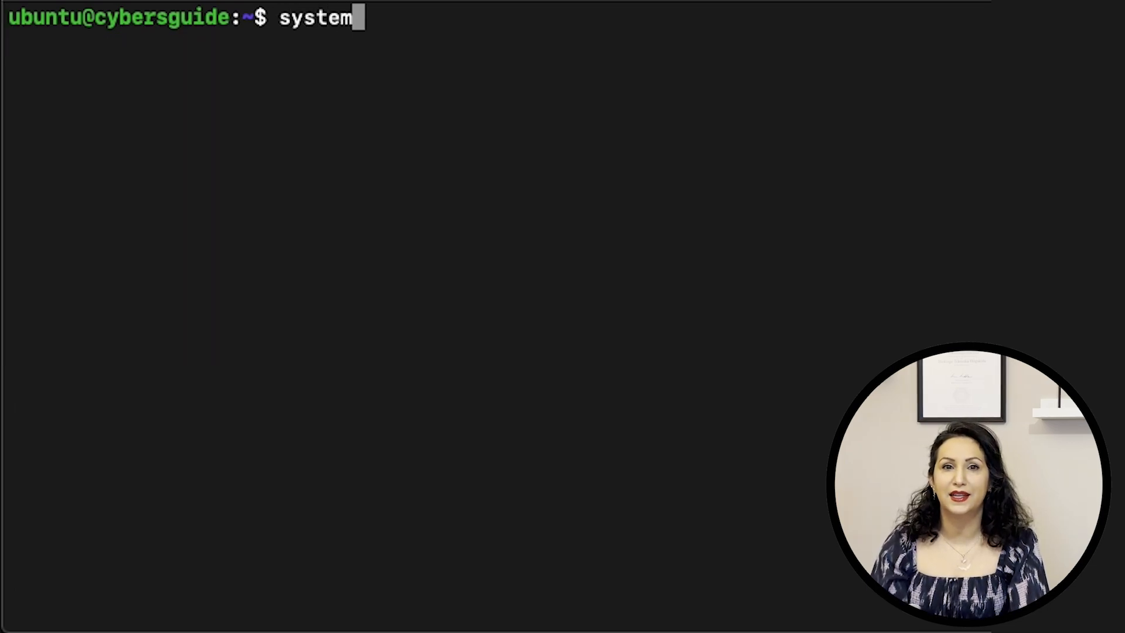
{"action": "type", "text": "ctl "}
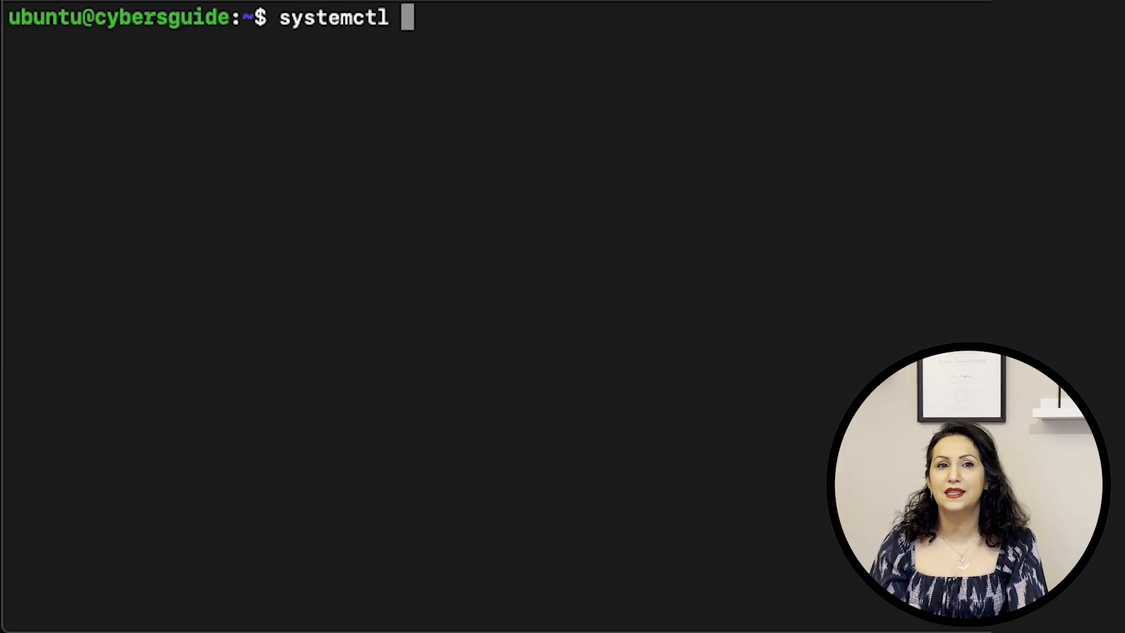
{"action": "type", "text": "status"}
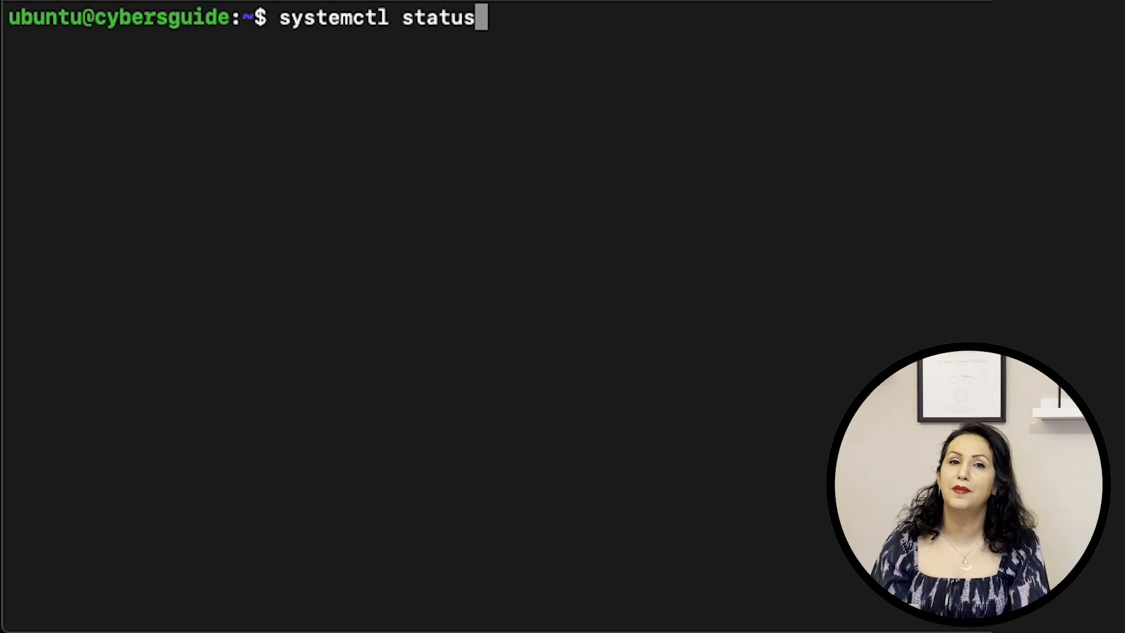
{"action": "type", "text": " ssh"}
{"action": "key", "text": "Return"}
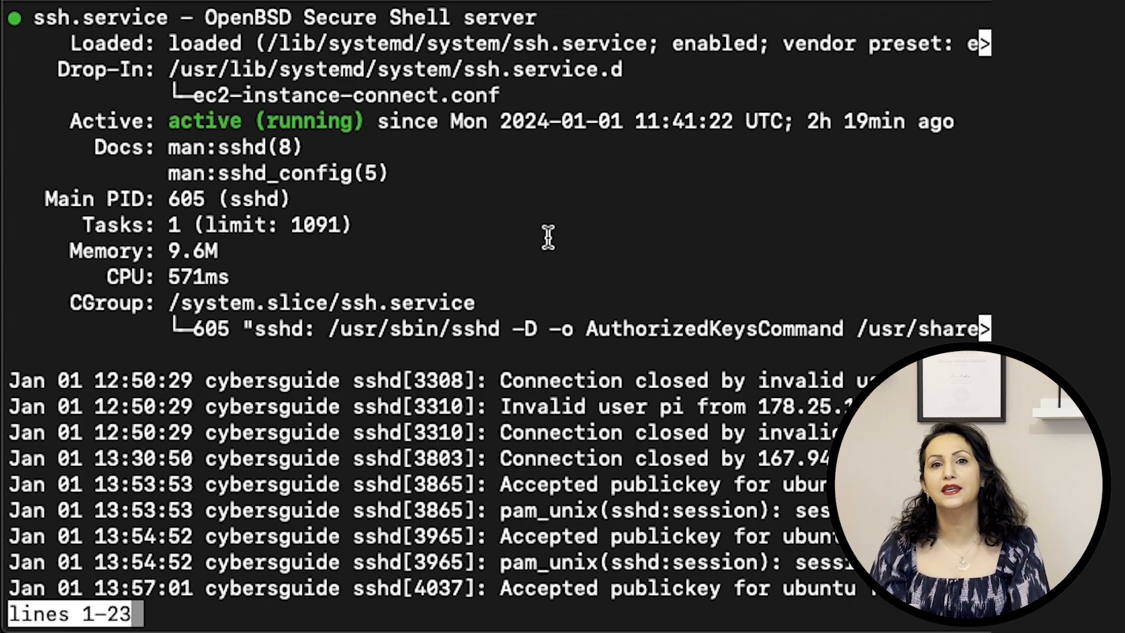
Step: List the command history, discard a half-typed reboot, and attempt shutdown -r +5, which is refused
{"action": "key", "text": "q"}
{"action": "key", "text": "ctrl+l"}
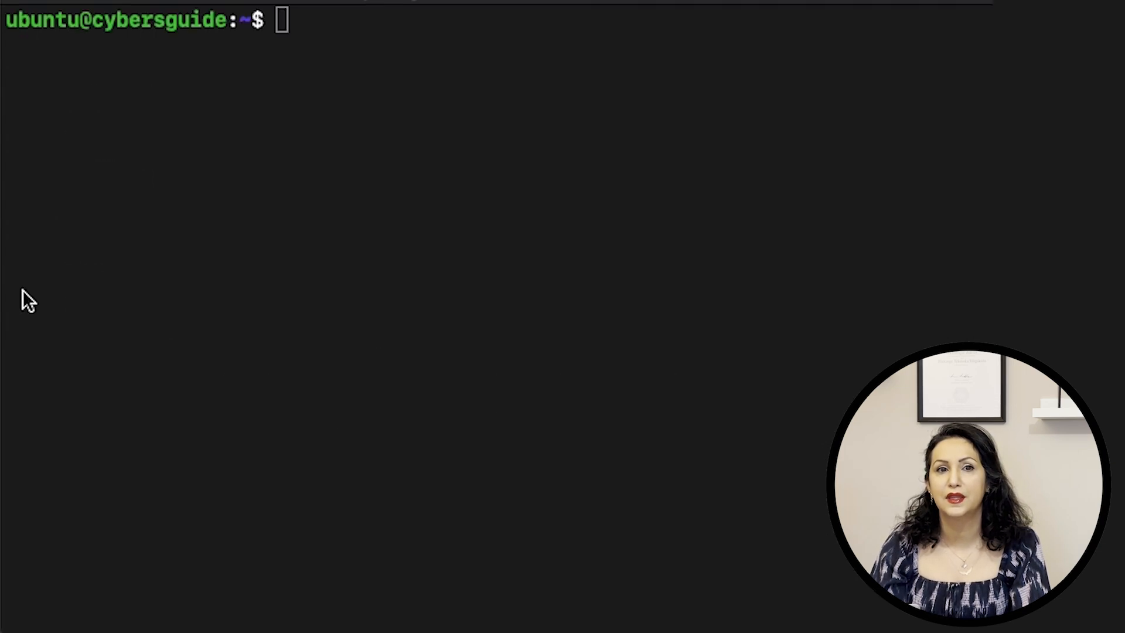
{"action": "type", "text": "hi"}
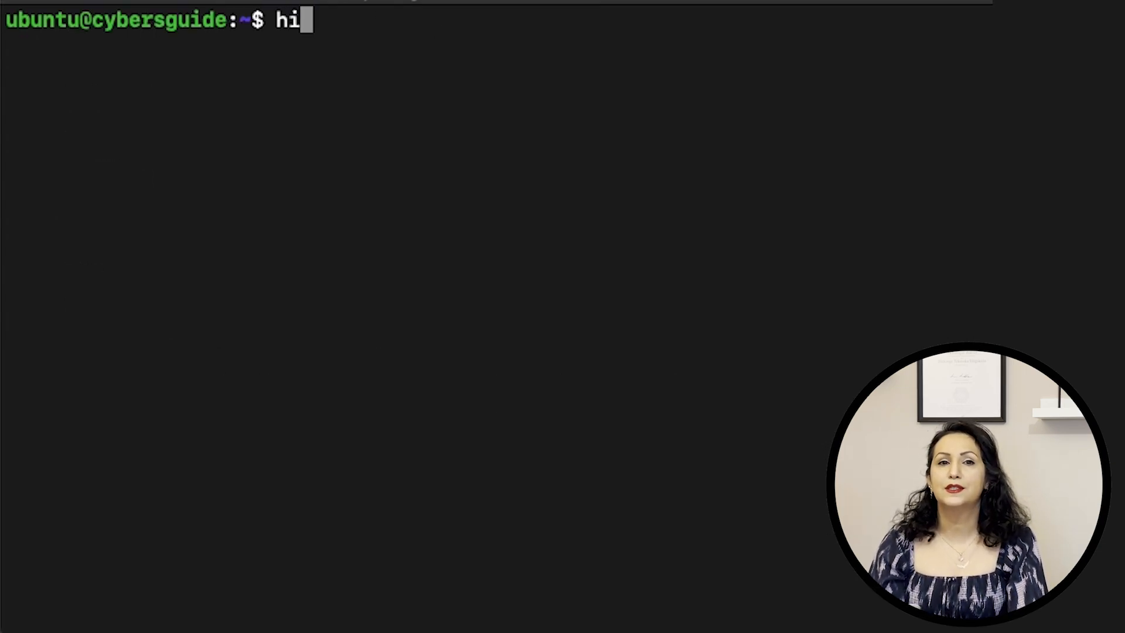
{"action": "type", "text": "story"}
{"action": "key", "text": "Return"}
{"action": "scroll", "coordinate": [180, 233], "scroll_direction": "up", "scroll_amount": 2}
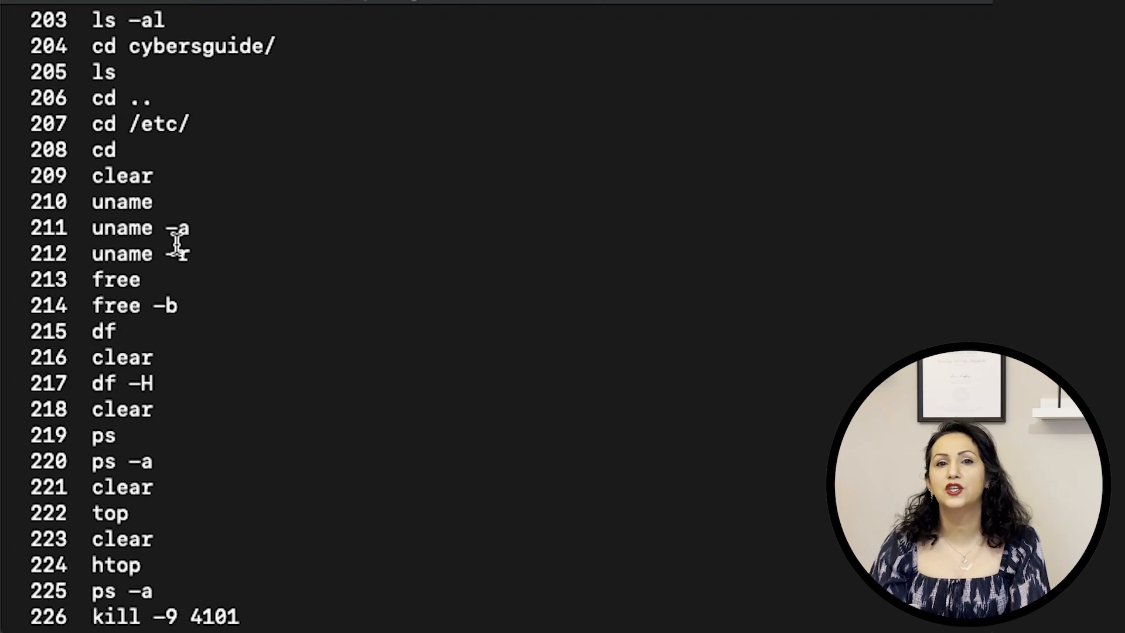
{"action": "scroll", "coordinate": [180, 233], "scroll_direction": "up", "scroll_amount": 8}
{"action": "scroll", "coordinate": [176, 244], "scroll_direction": "down", "scroll_amount": 10}
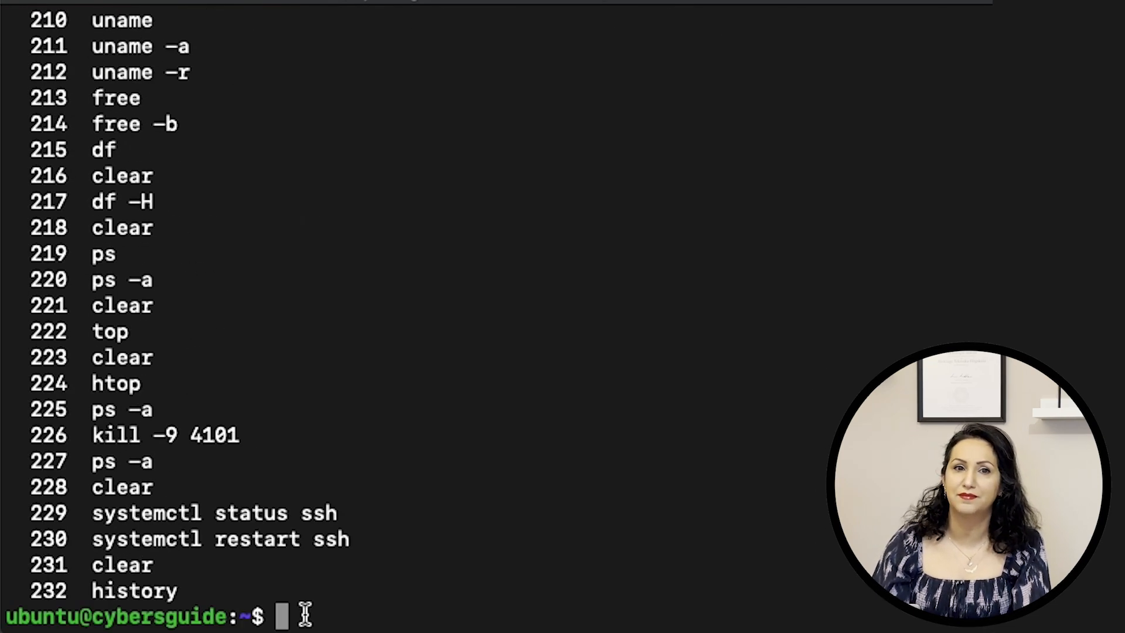
{"action": "type", "text": "reb"}
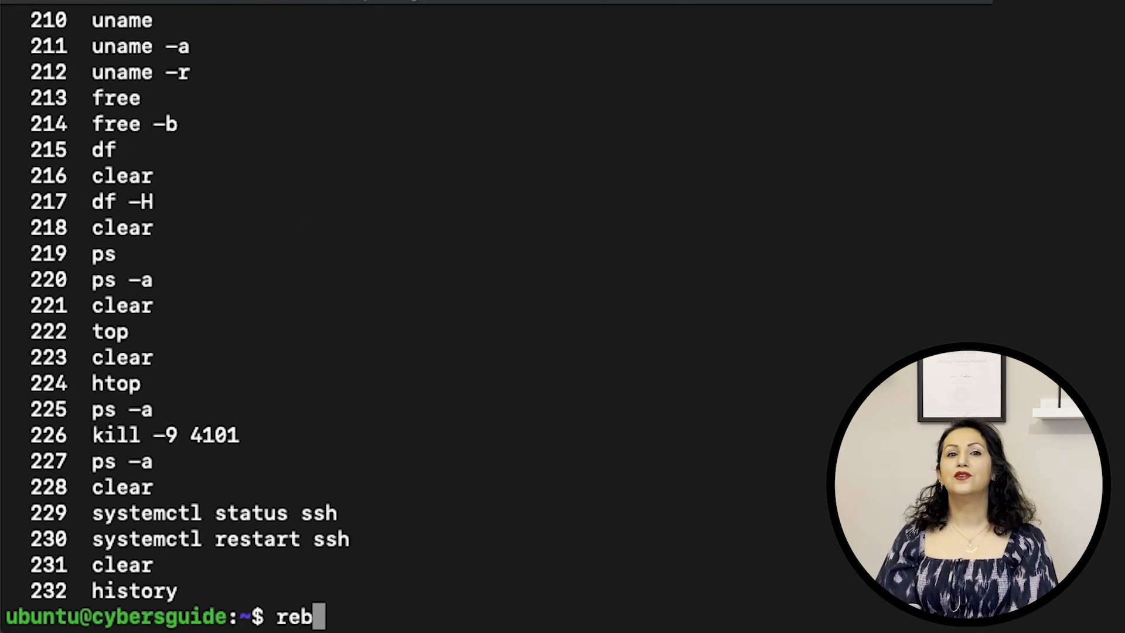
{"action": "type", "text": "oot"}
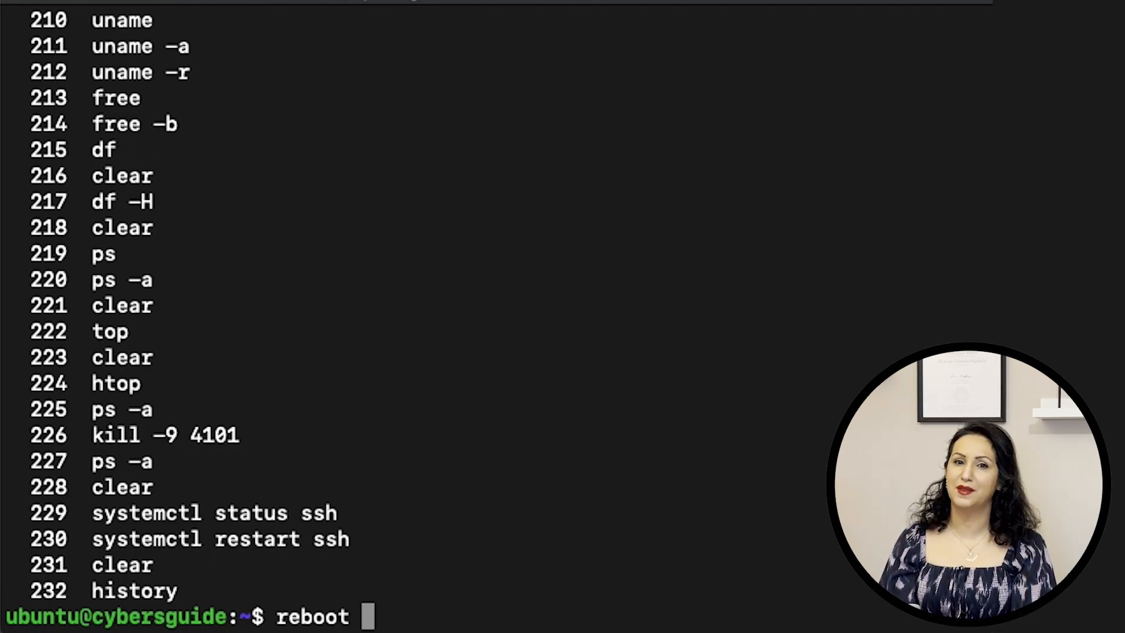
{"action": "key", "text": "BackSpace"}
{"action": "key", "text": "BackSpace"}
{"action": "key", "text": "BackSpace"}
{"action": "type", "text": "shu"}
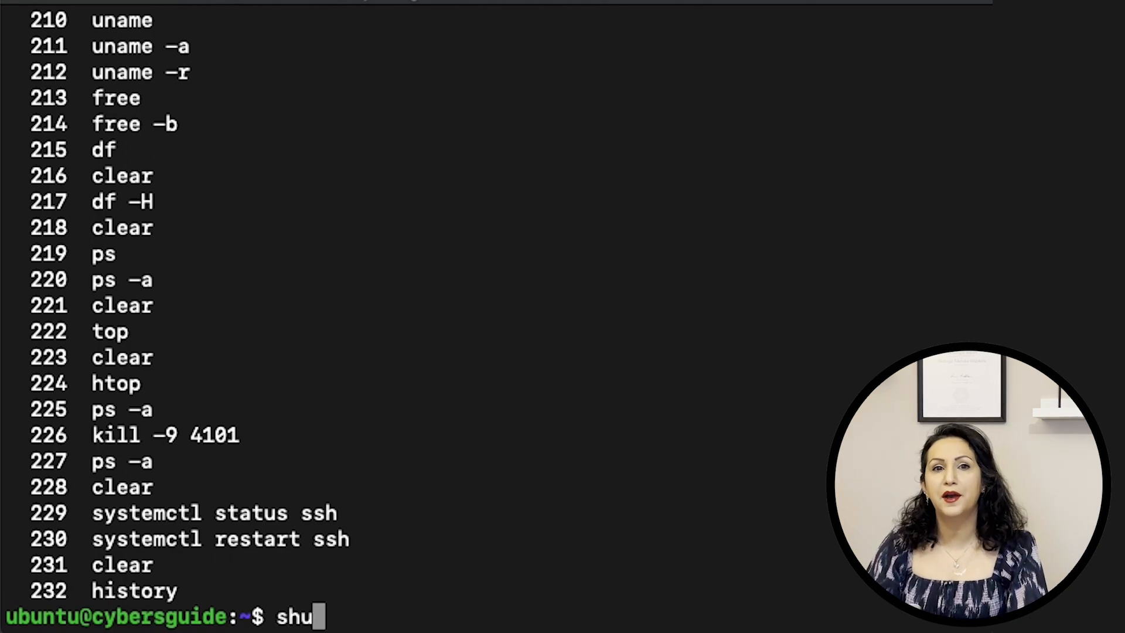
{"action": "type", "text": "tdow"}
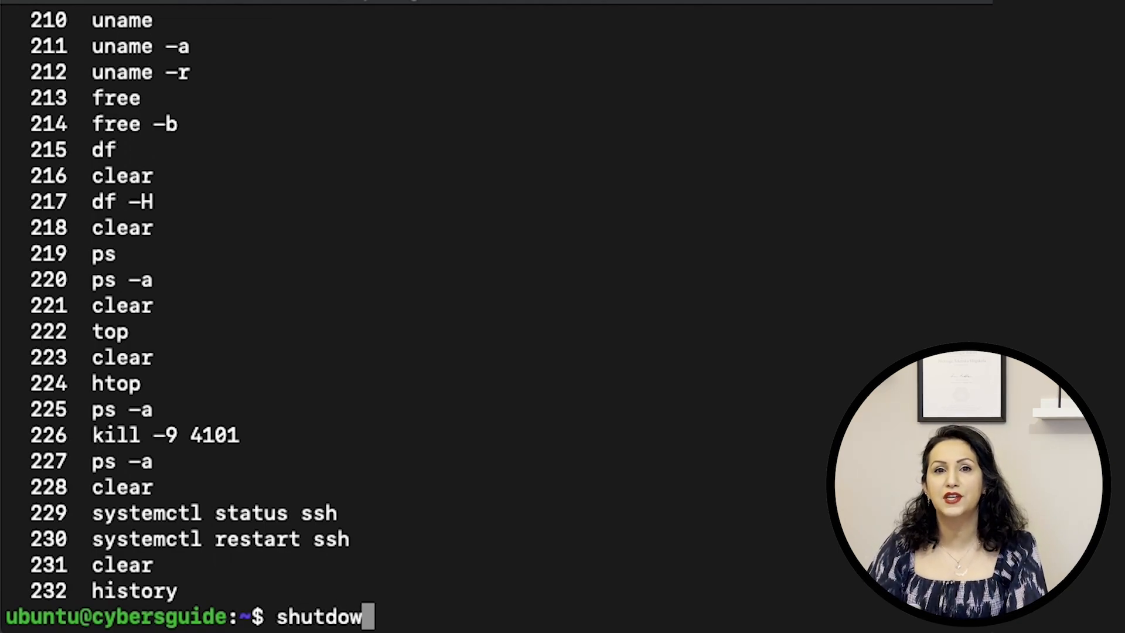
{"action": "type", "text": "n"}
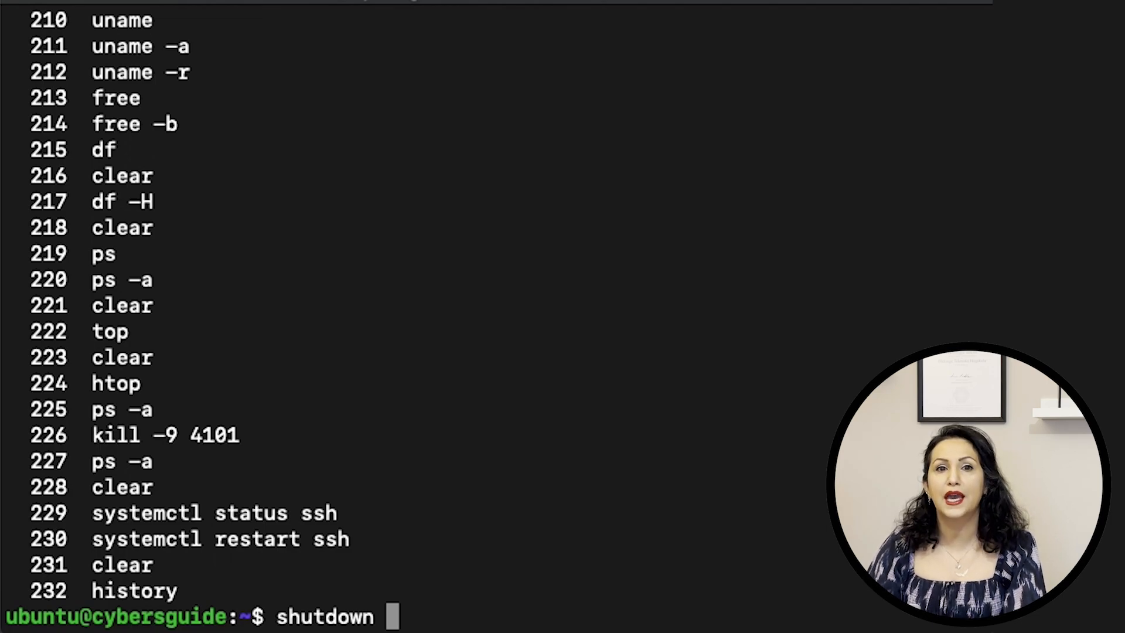
{"action": "type", "text": " -r "}
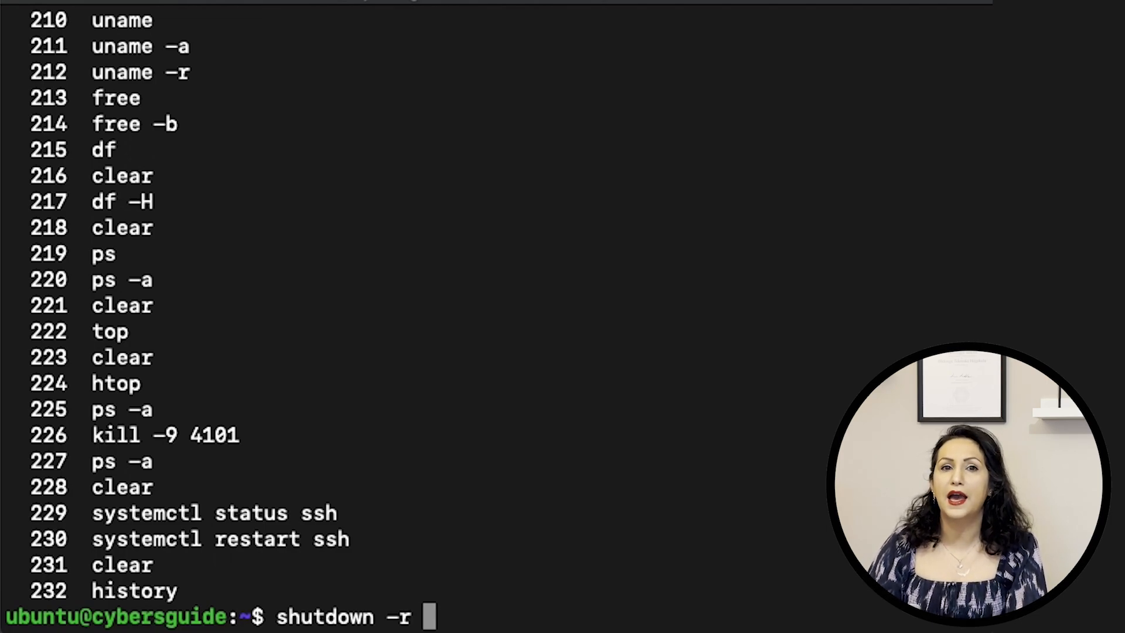
{"action": "type", "text": "+"}
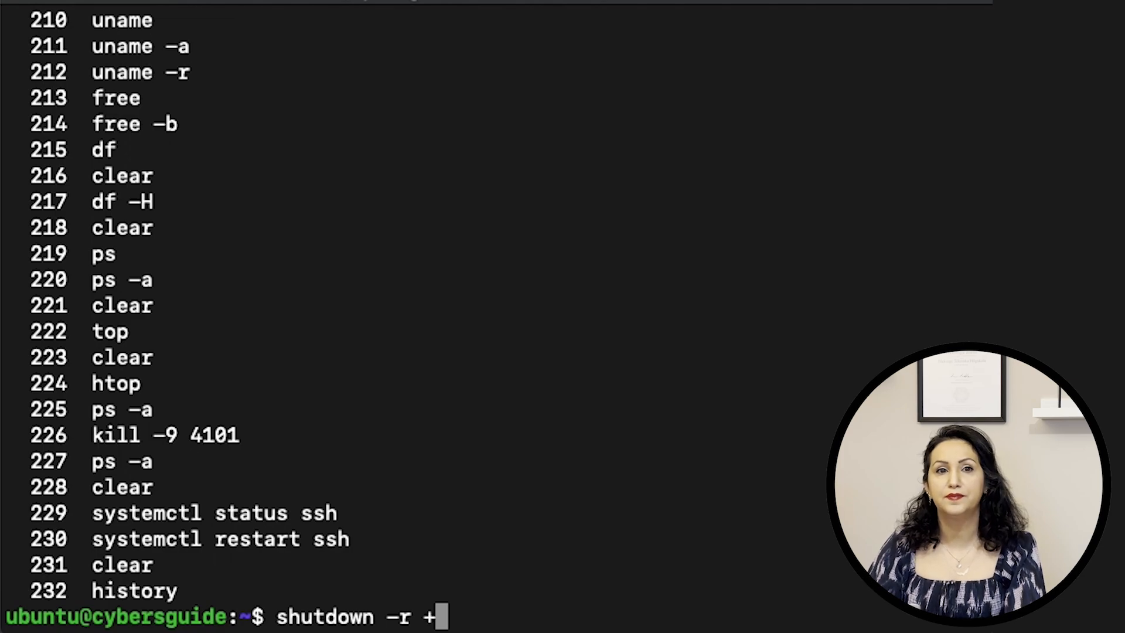
{"action": "type", "text": "5"}
{"action": "key", "text": "Return"}
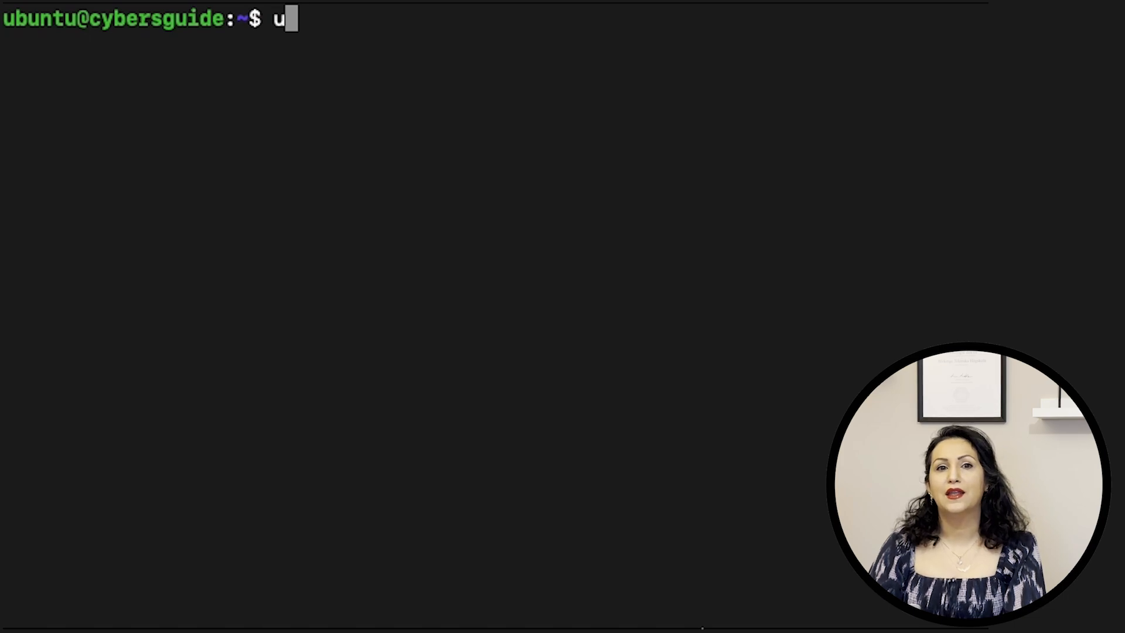
{"action": "type", "text": "seradd"}
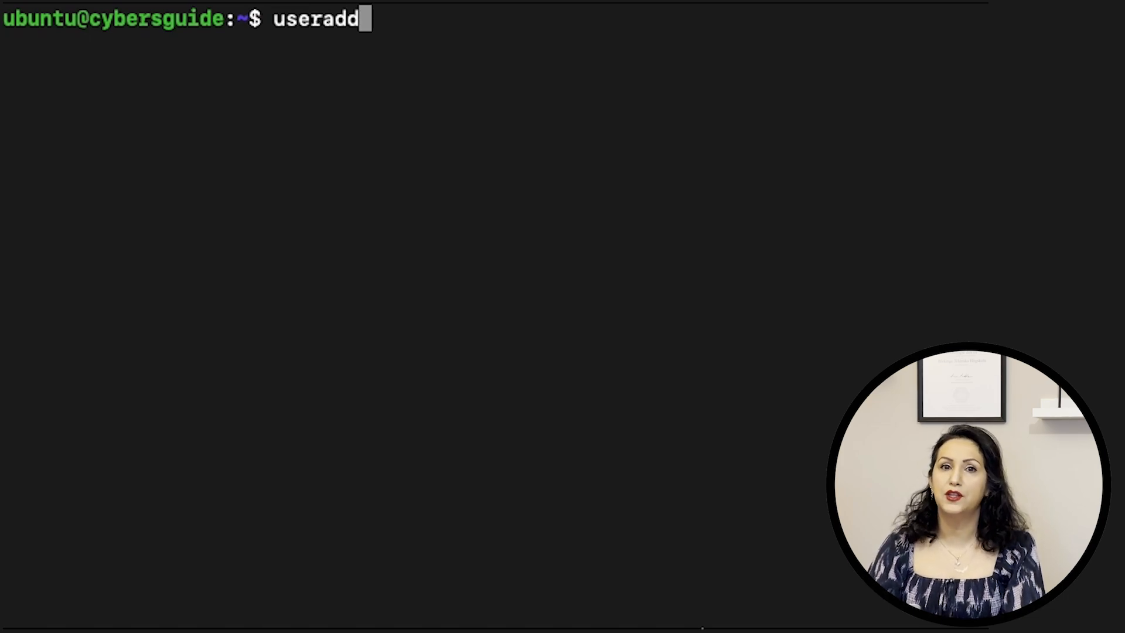
{"action": "type", "text": " tes"}
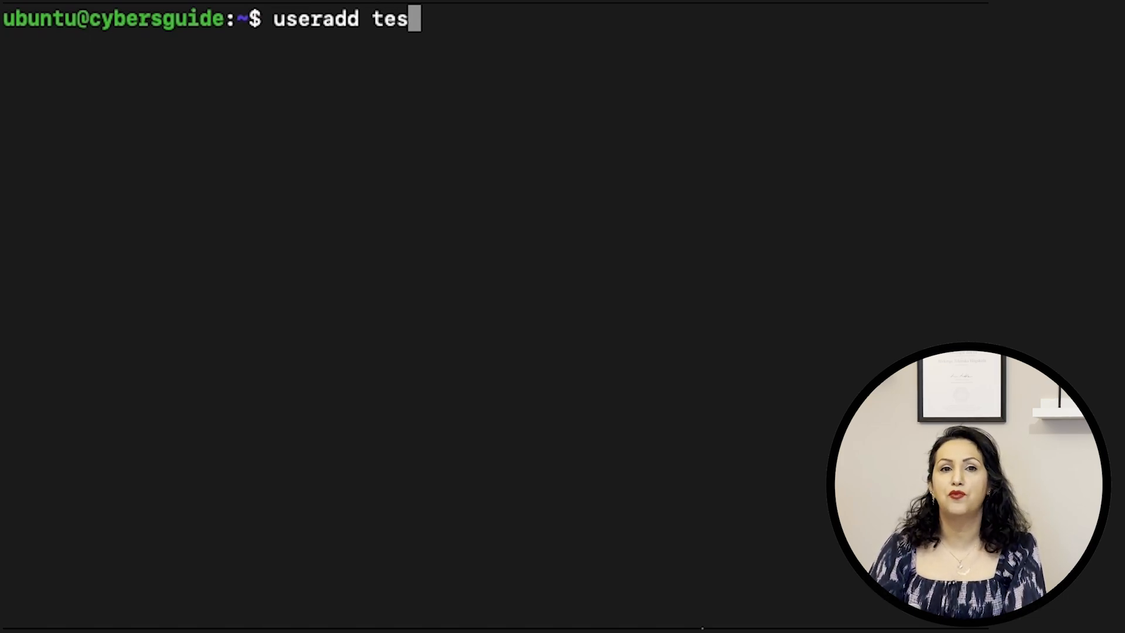
{"action": "type", "text": "t"}
Step: Run useradd test, get Permission denied, then rerun it prefixed with sudo
{"action": "key", "text": "Return"}
{"action": "key", "text": "Up"}
{"action": "key", "text": "Home"}
{"action": "type", "text": "sud"}
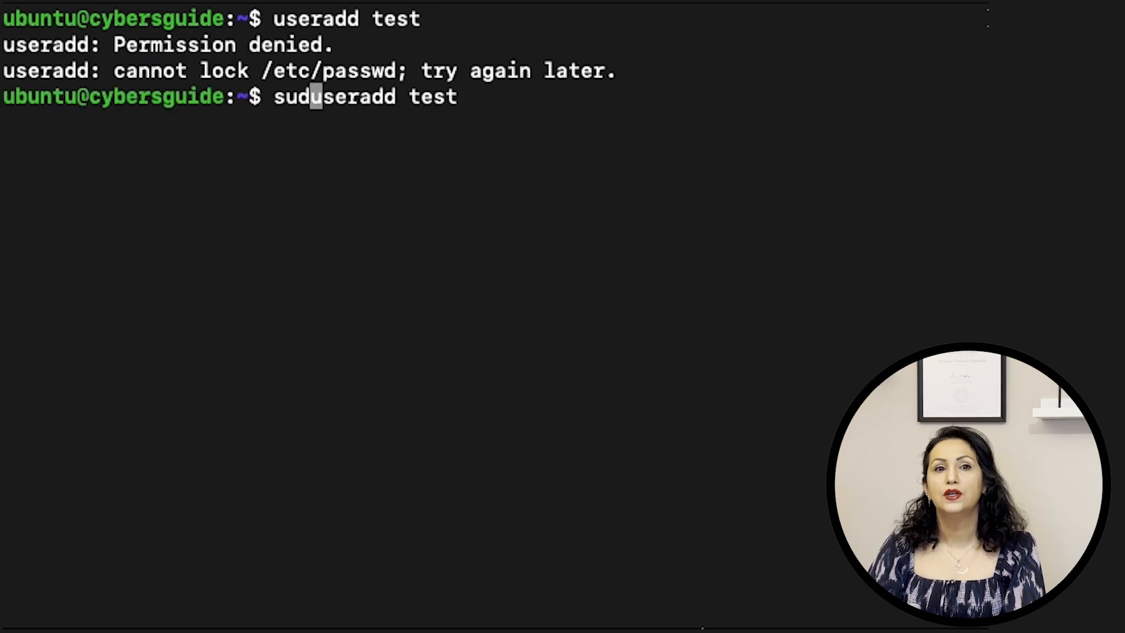
{"action": "type", "text": "o"}
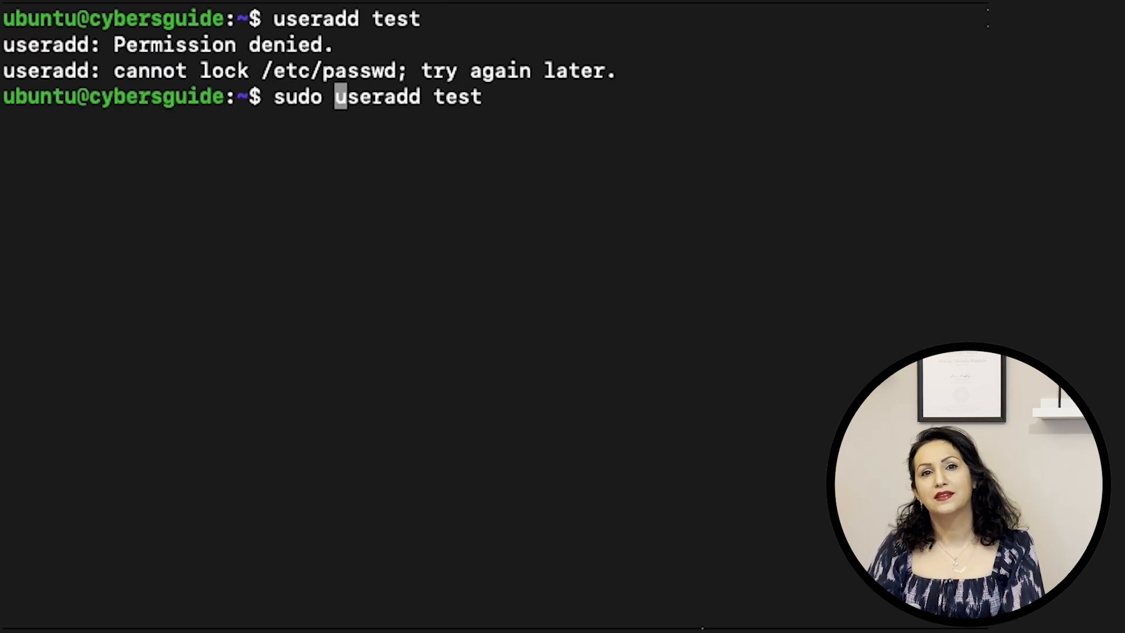
{"action": "key", "text": "Return"}
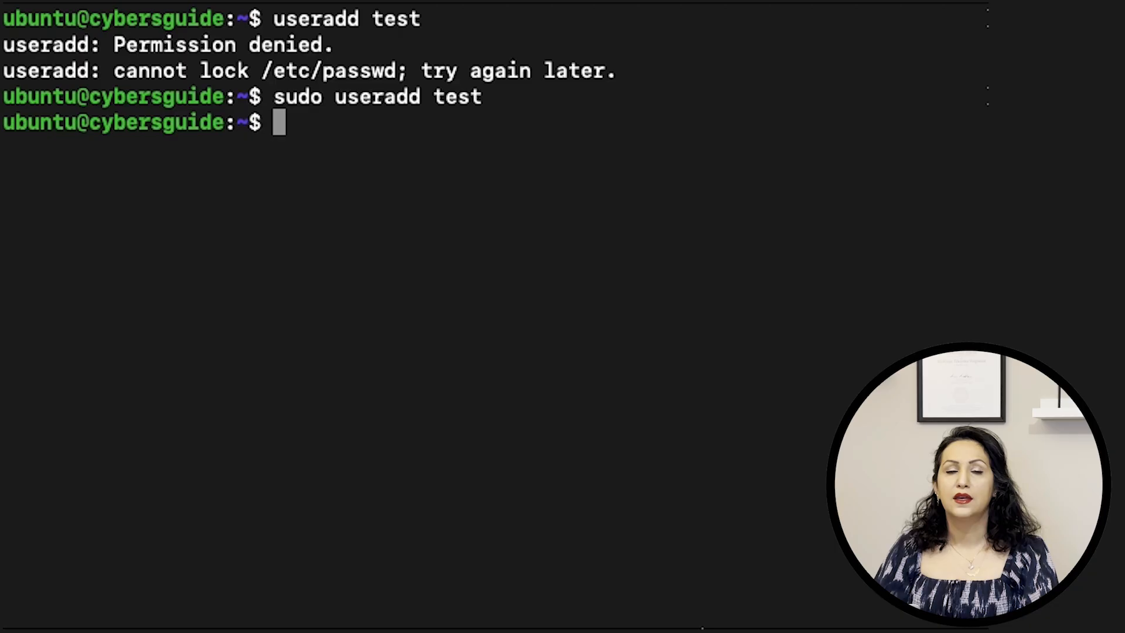
{"action": "type", "text": "dduser te"}
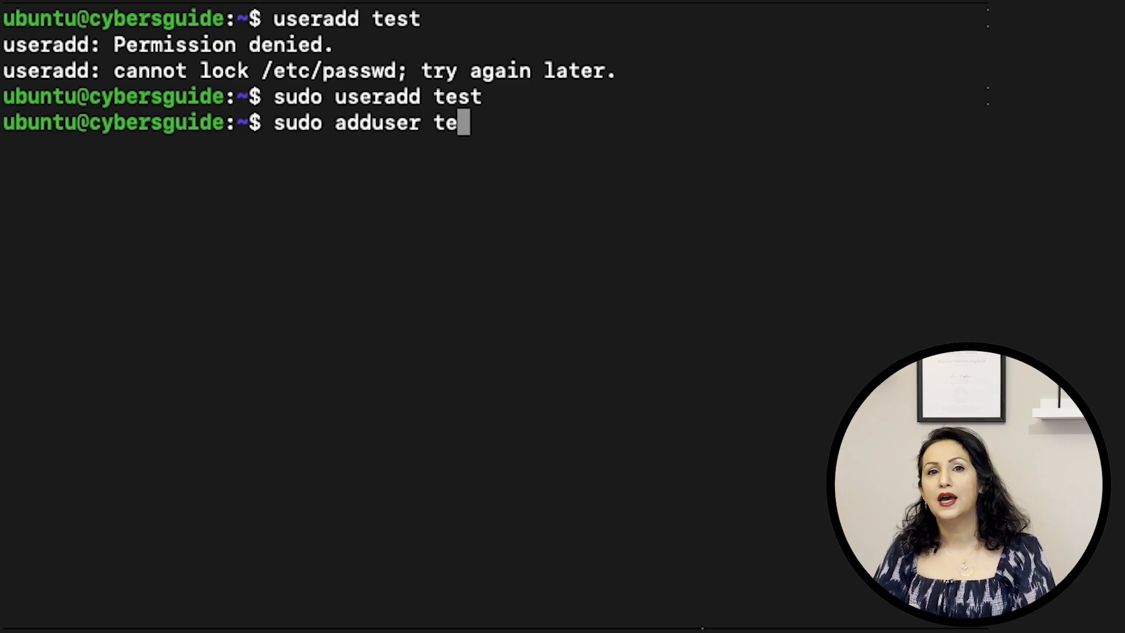
{"action": "type", "text": "st2"}
Step: Create user test2 with sudo adduser, setting its password and skipping the contact fields
{"action": "key", "text": "Return"}
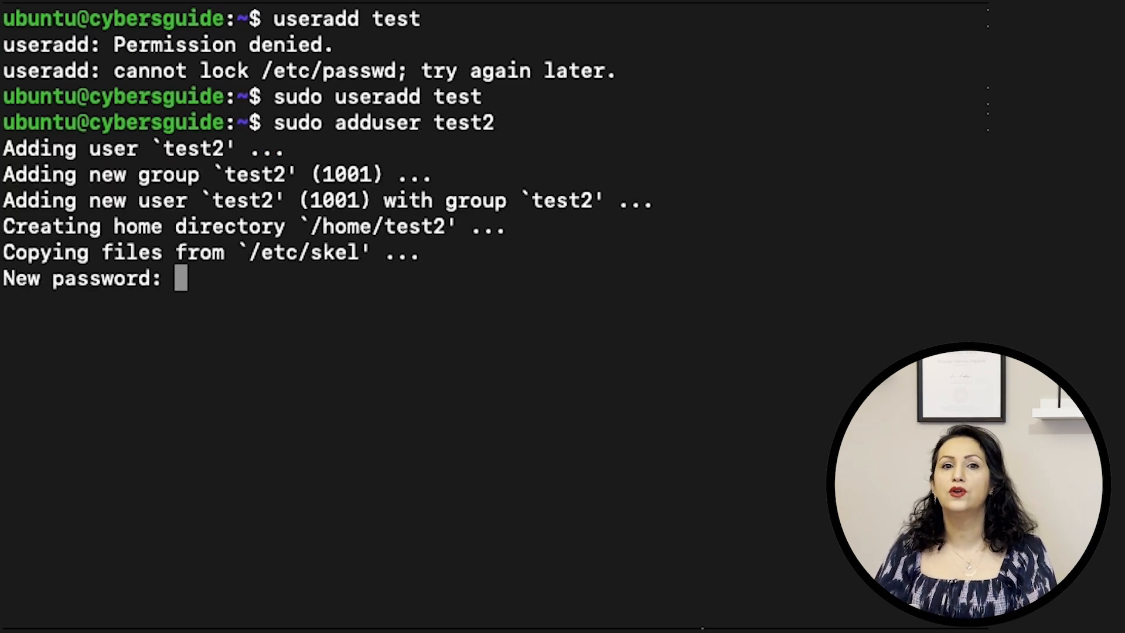
{"action": "key", "text": "Return"}
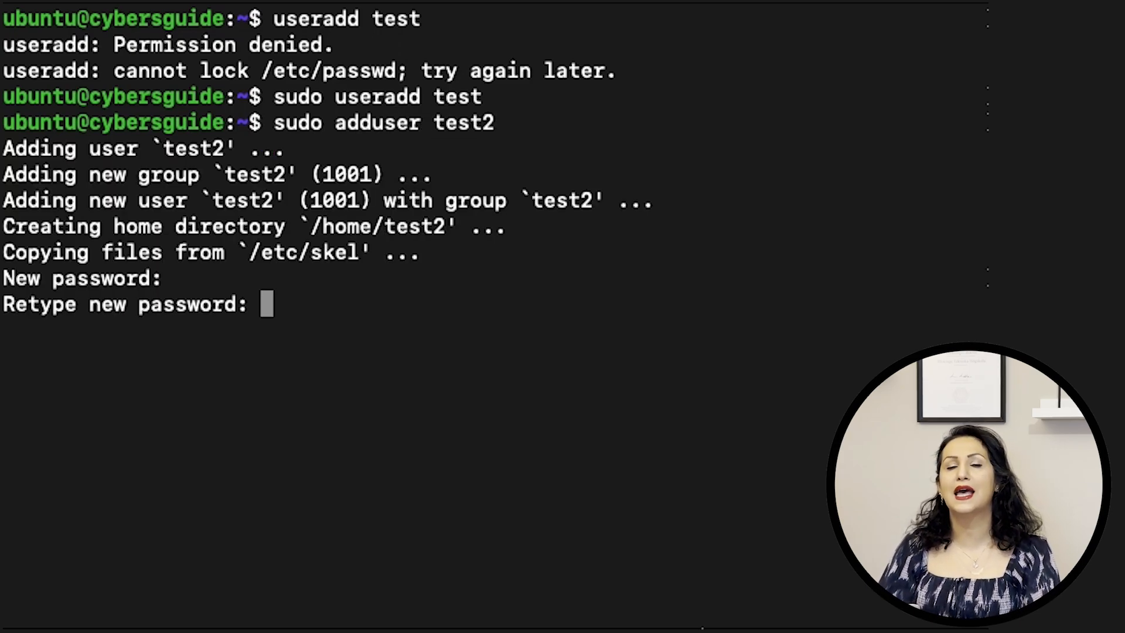
{"action": "key", "text": "Return"}
{"action": "key", "text": "Return"}
{"action": "key", "text": "Return"}
{"action": "key", "text": "Return"}
{"action": "key", "text": "Return"}
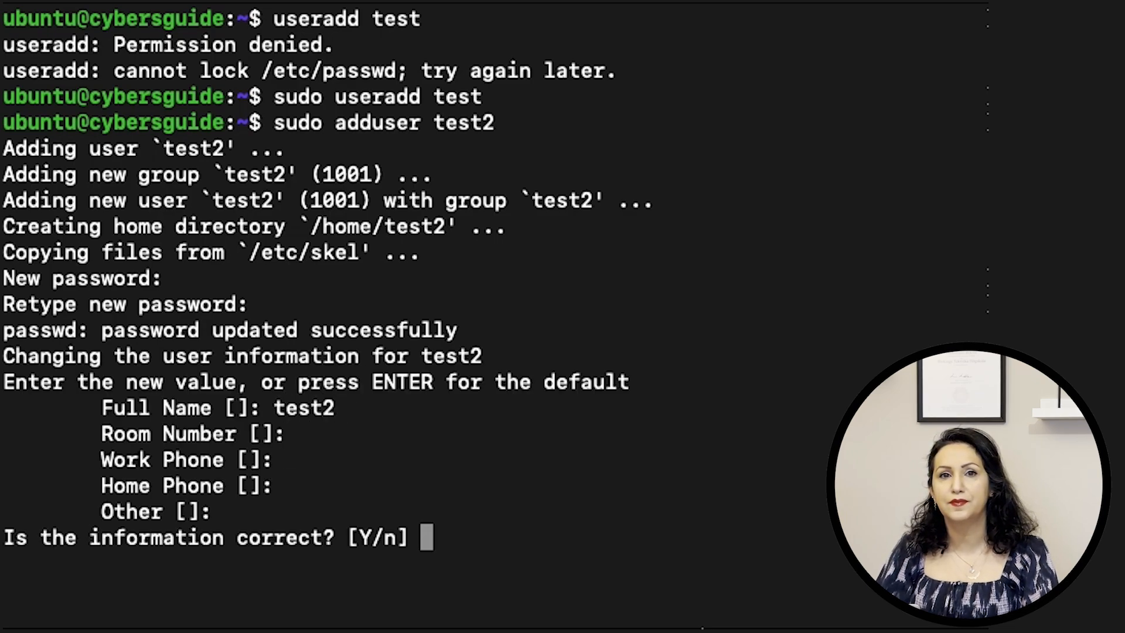
{"action": "type", "text": "Y"}
{"action": "key", "text": "Return"}
{"action": "type", "text": "cat /"}
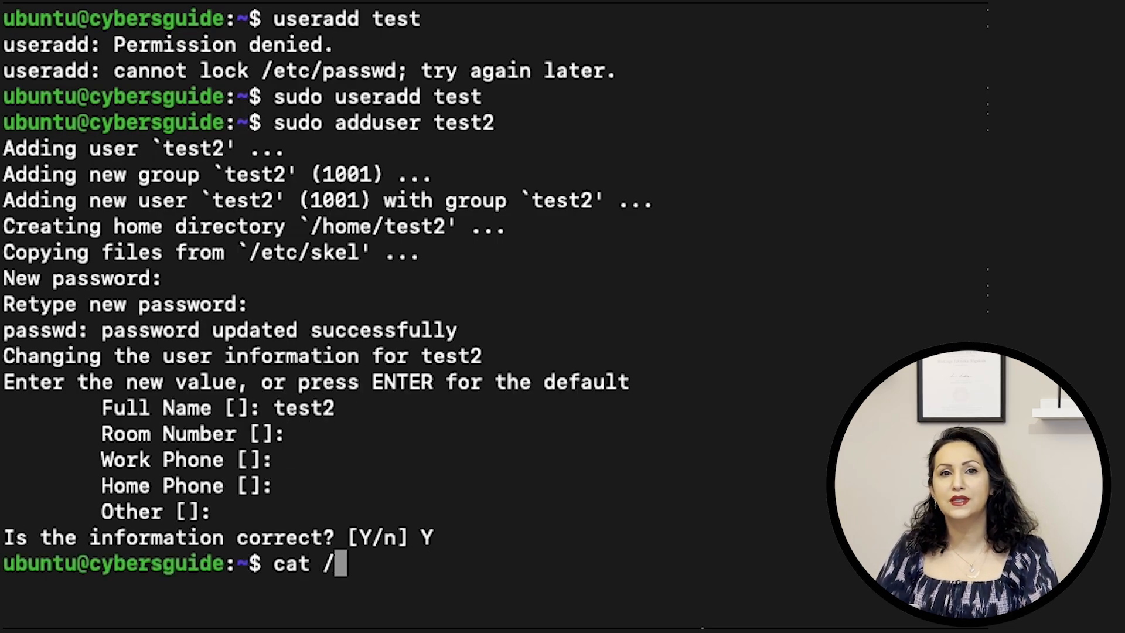
{"action": "type", "text": "etc/passwd"}
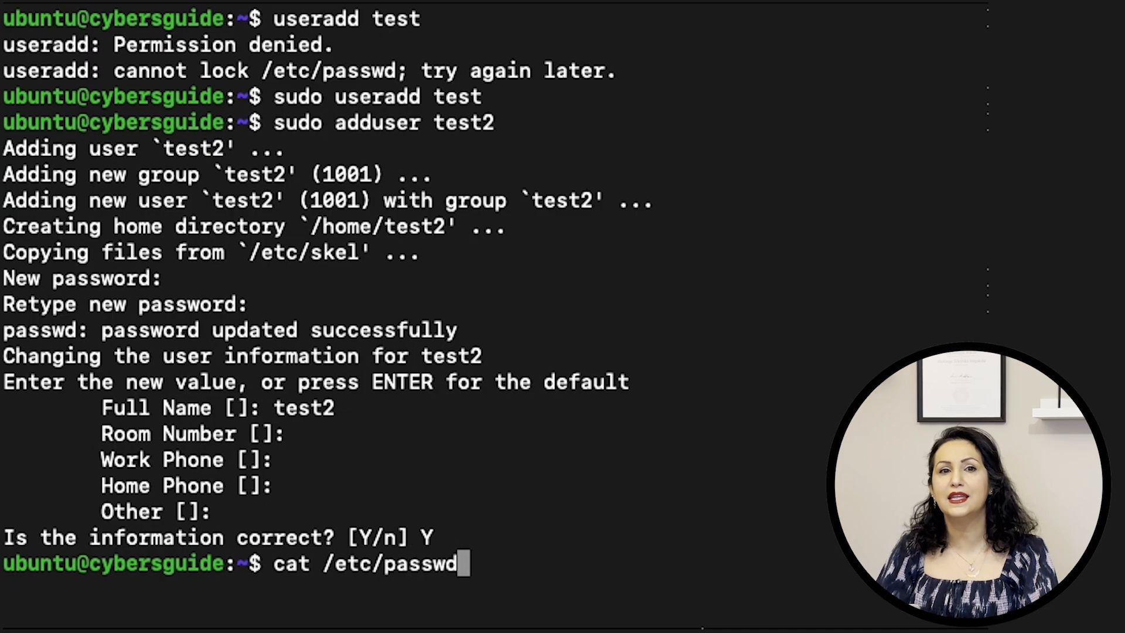
Step: Print /etc/passwd and highlight the new test and test2 account lines
{"action": "key", "text": "Return"}
{"action": "left_click_drag", "start_coordinate": [5, 564], "coordinate": [617, 596]}
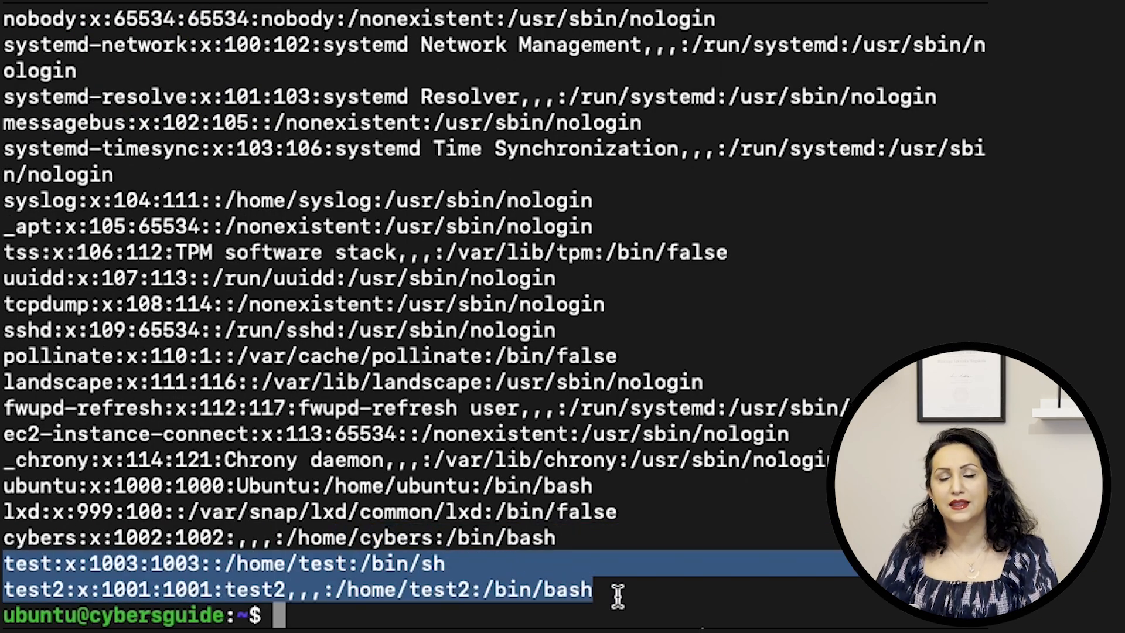
{"action": "left_click", "coordinate": [290, 616]}
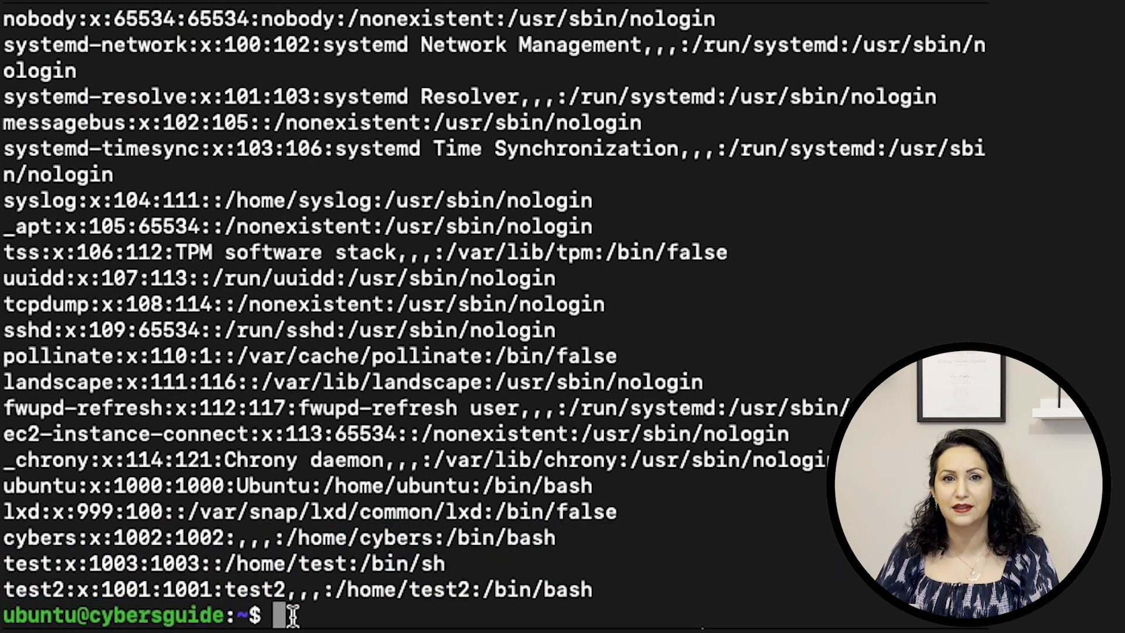
{"action": "key", "text": "ctrl+l"}
{"action": "type", "text": "su test2"}
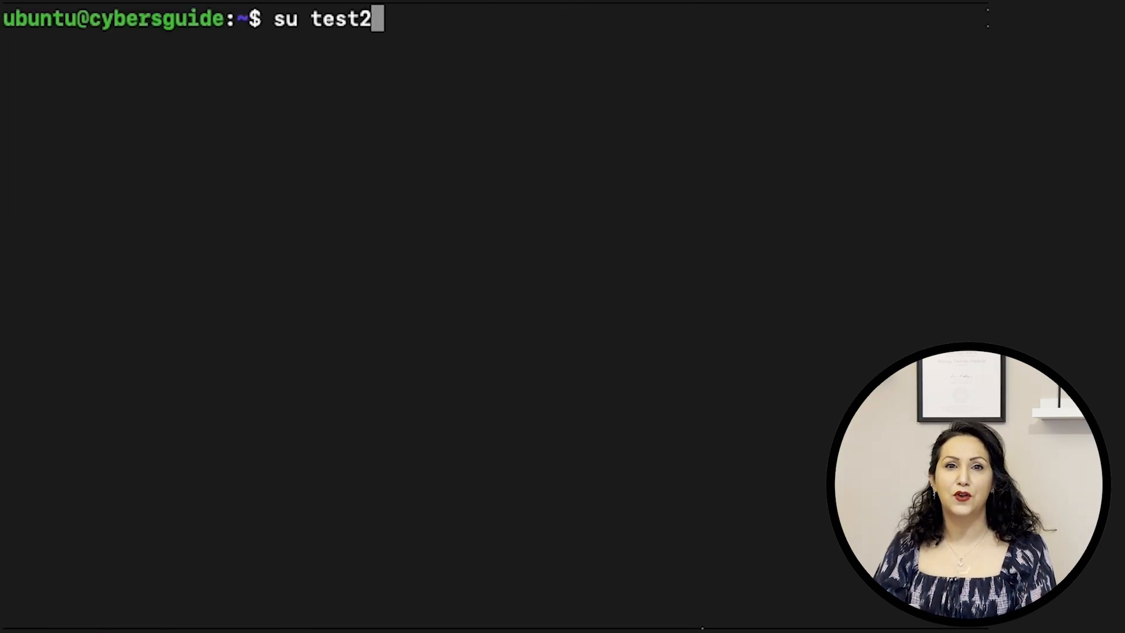
Step: Switch into the test2 account and back out, then reprint /etc/passwd and pick out the test user
{"action": "key", "text": "Return"}
{"action": "key", "text": "Return"}
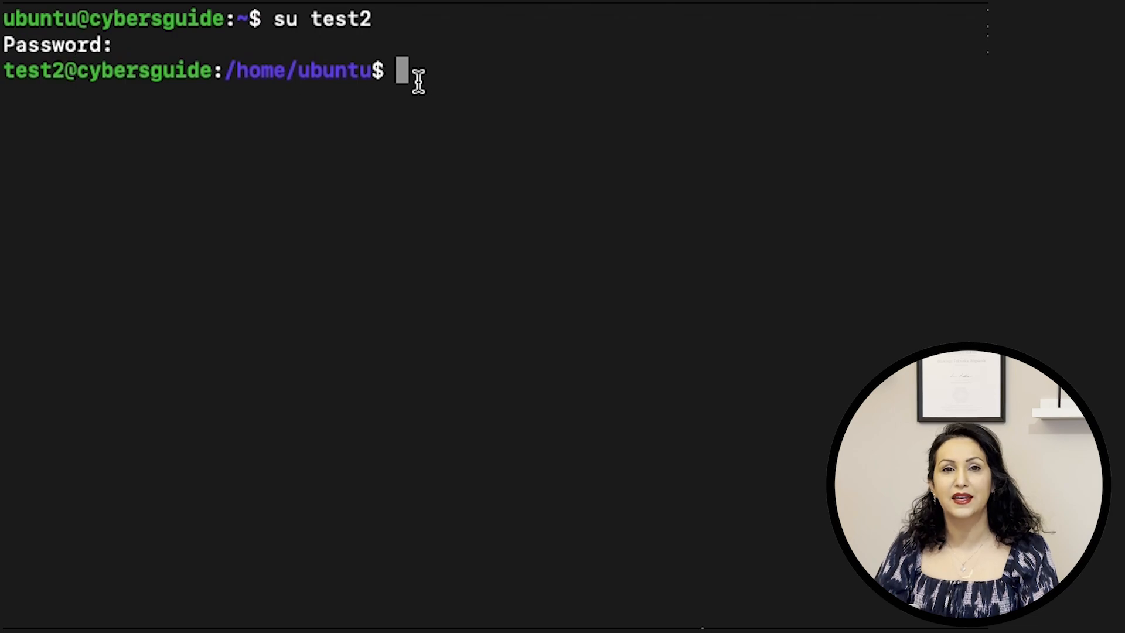
{"action": "type", "text": "exit"}
{"action": "key", "text": "Return"}
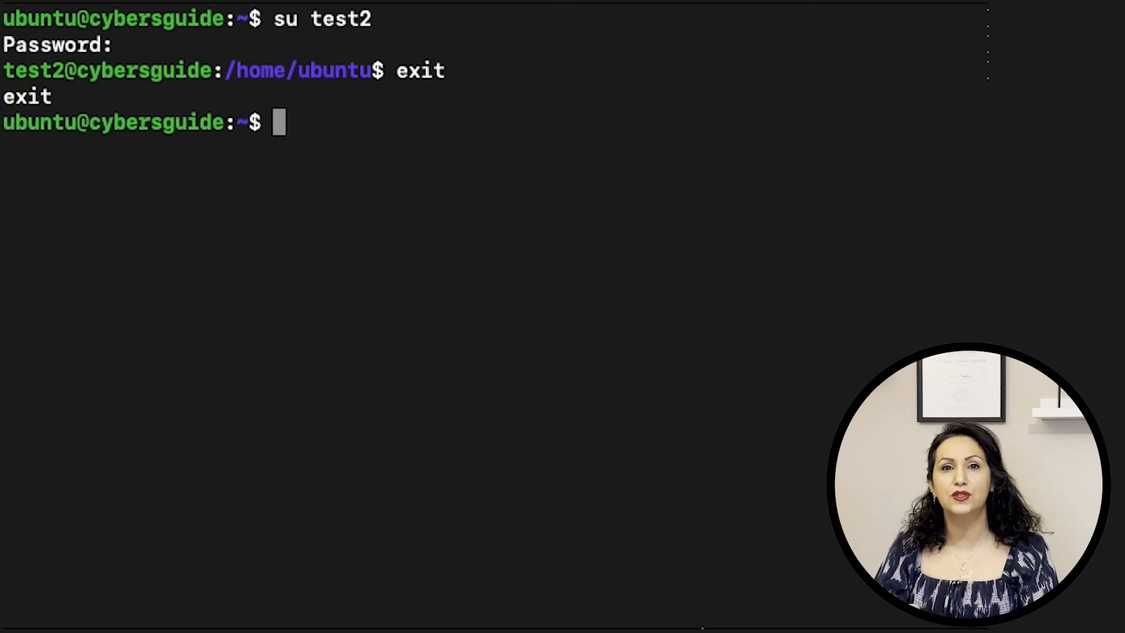
{"action": "key", "text": "Up"}
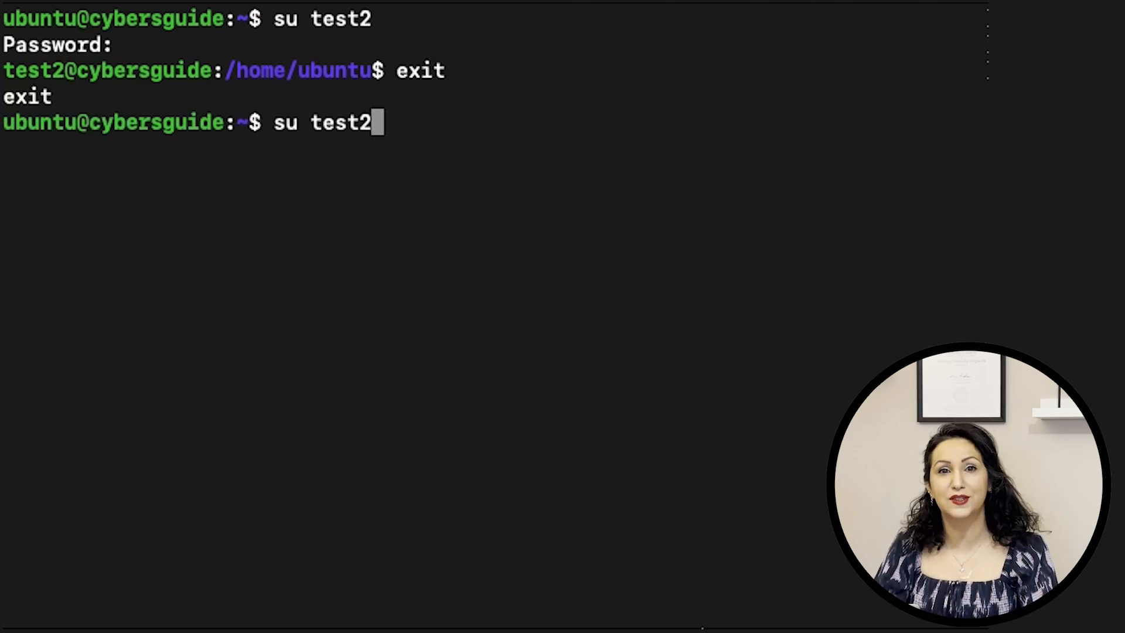
{"action": "key", "text": "Up"}
{"action": "key", "text": "Return"}
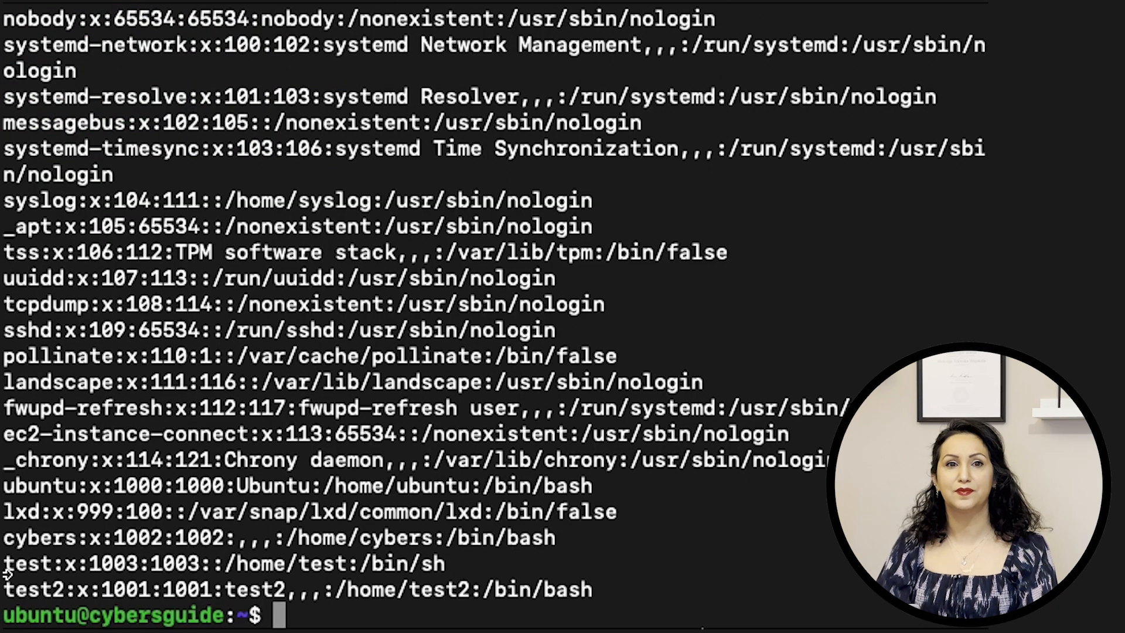
{"action": "double_click", "coordinate": [13, 563]}
{"action": "type", "text": "sudo "}
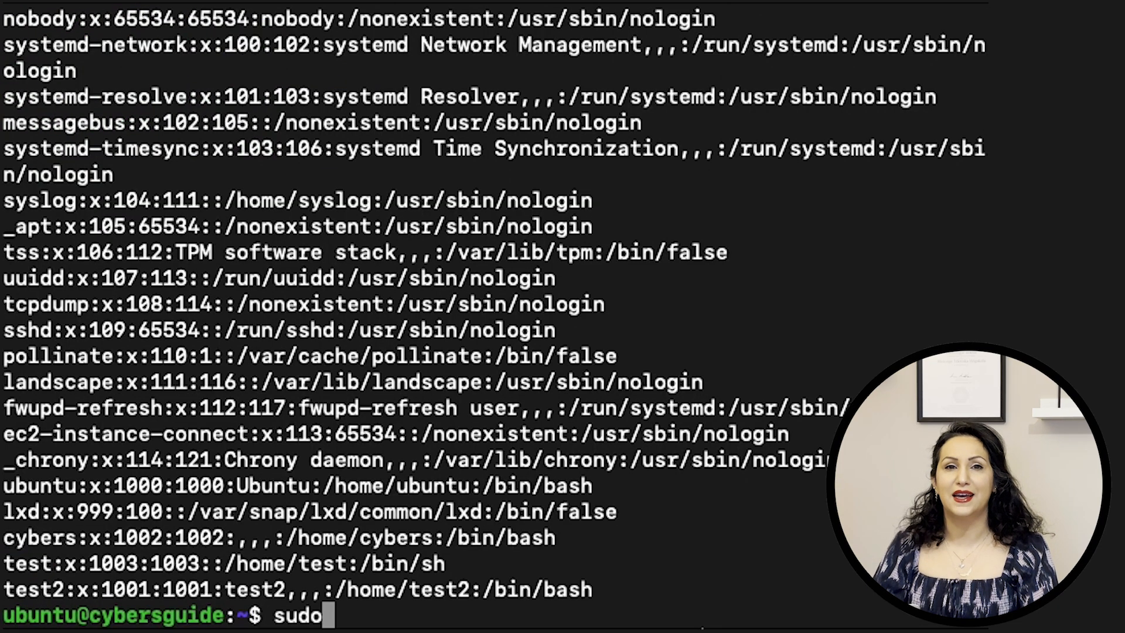
{"action": "type", "text": "u"}
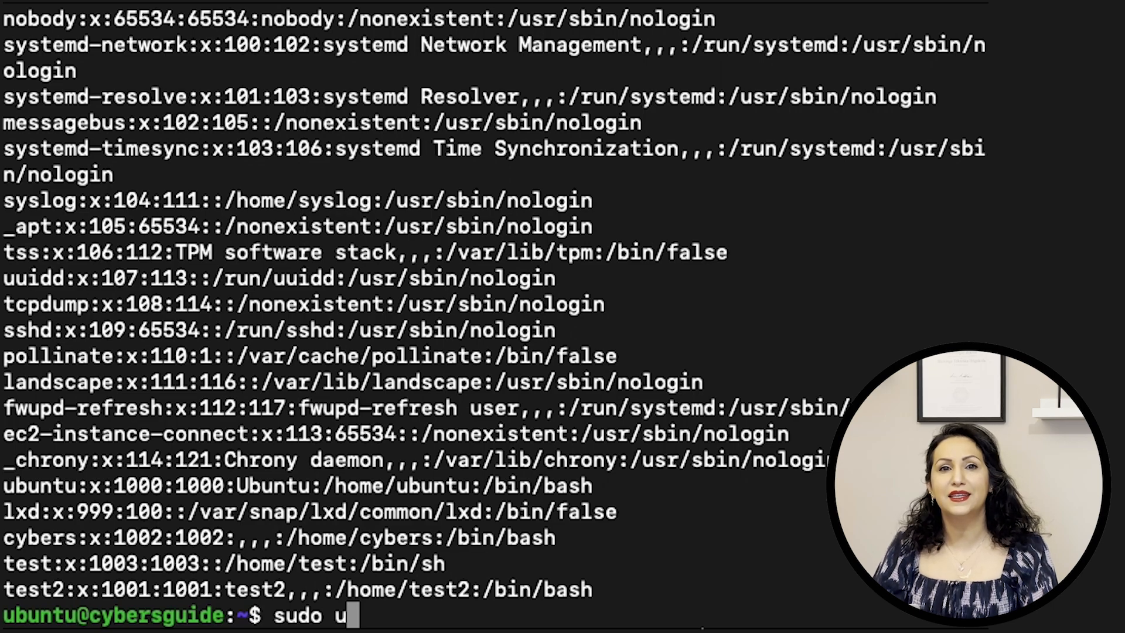
{"action": "type", "text": "serdel "}
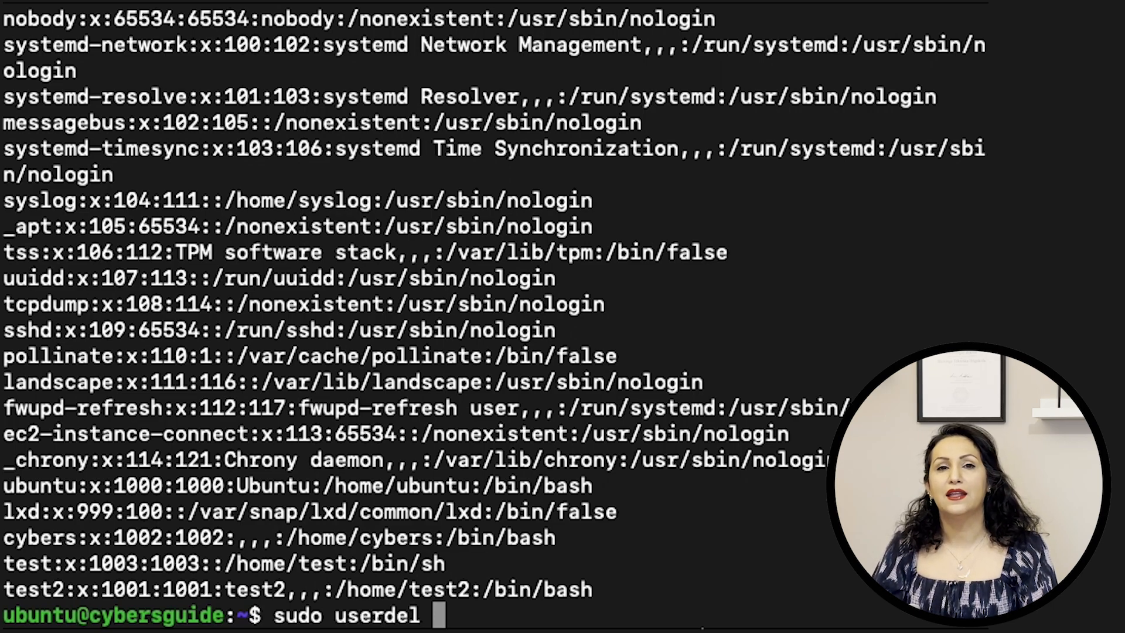
{"action": "type", "text": "test"}
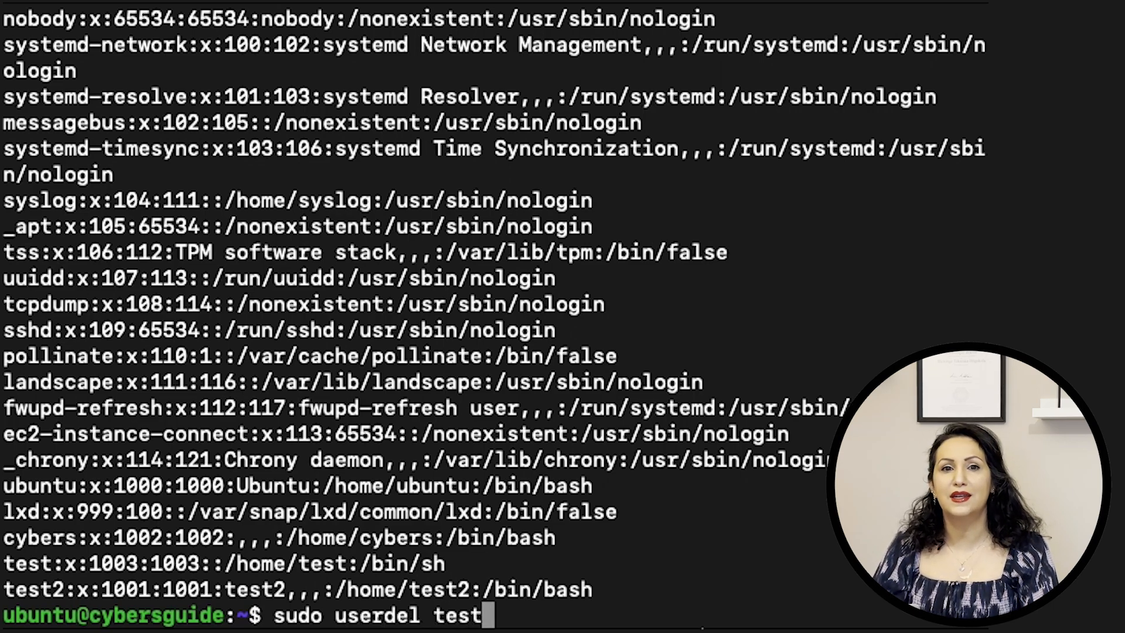
Step: Delete the test account with sudo userdel and relist /etc/passwd to confirm it is gone
{"action": "key", "text": "Return"}
{"action": "key", "text": "Up"}
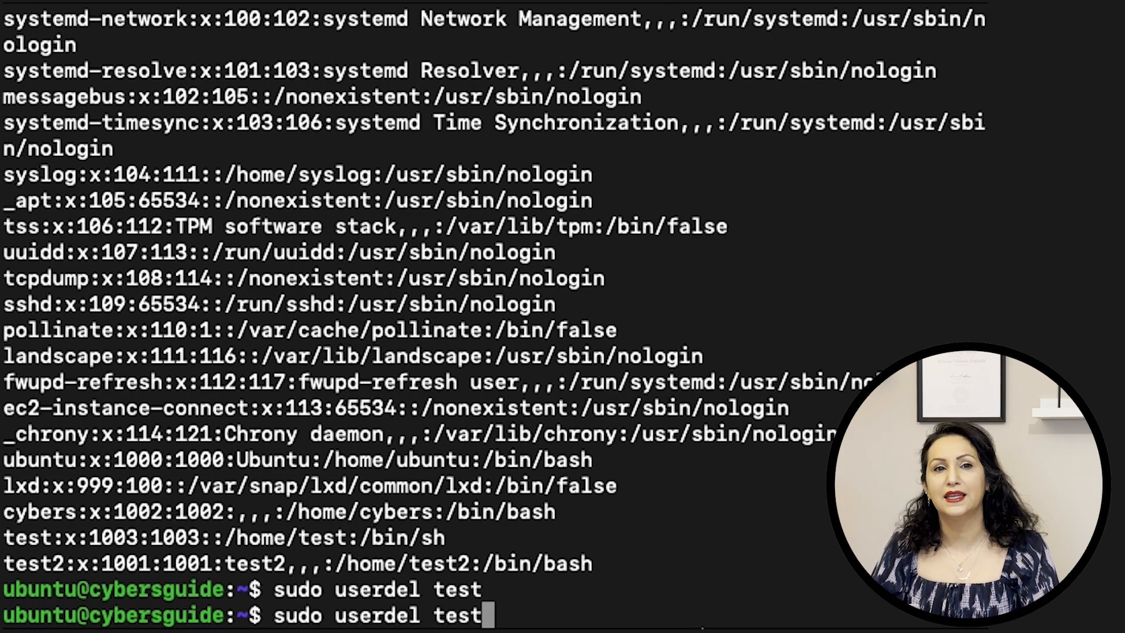
{"action": "key", "text": "Up"}
{"action": "key", "text": "Return"}
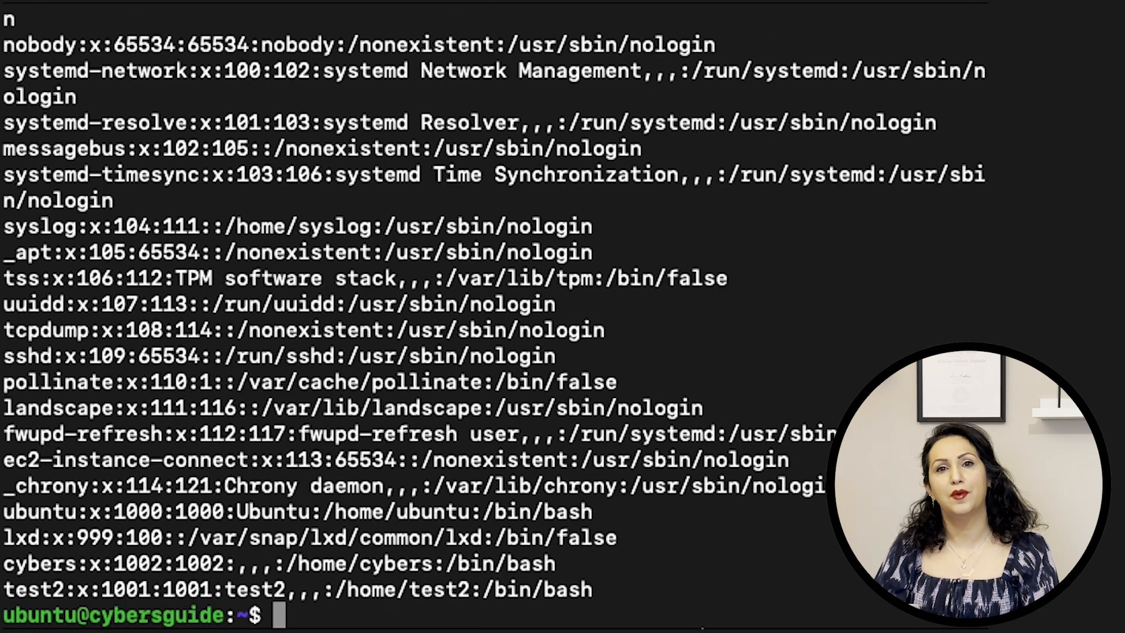
{"action": "key", "text": "ctrl+l"}
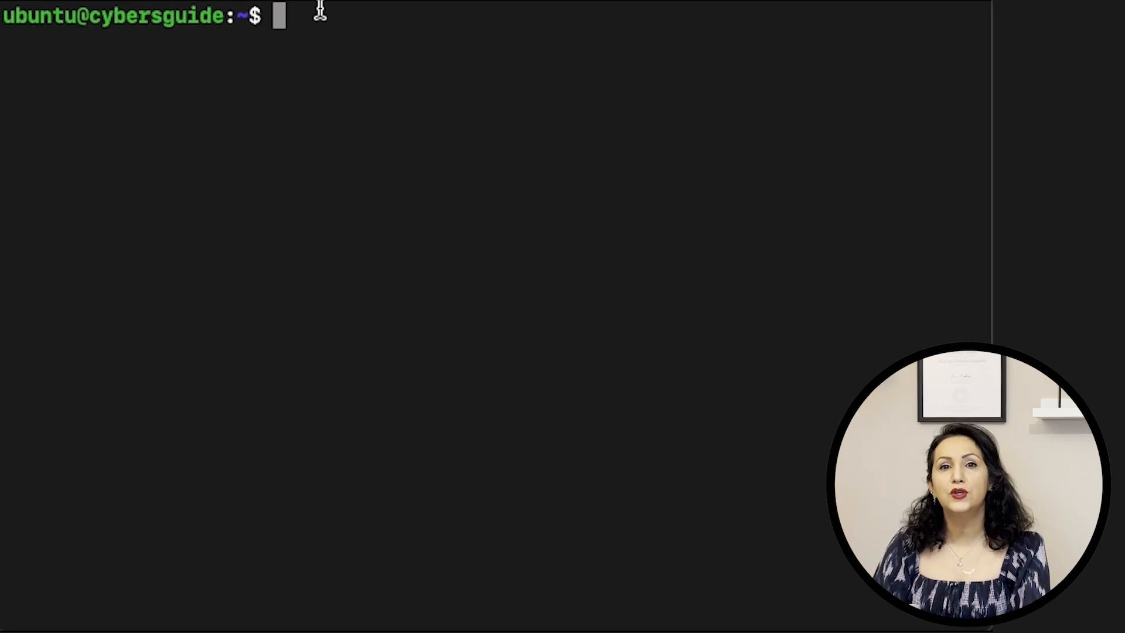
{"action": "type", "text": "sudo passwd t"}
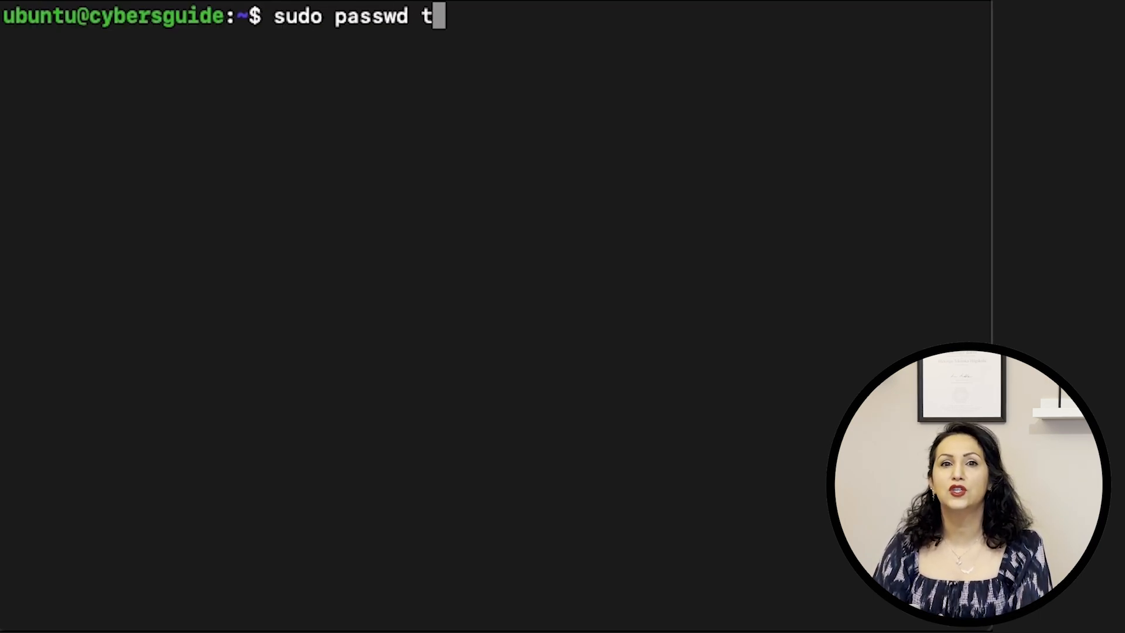
{"action": "type", "text": "est2"}
Step: Change test2's password with sudo passwd, then install finger, already at the newest version
{"action": "key", "text": "Return"}
{"action": "key", "text": "Return"}
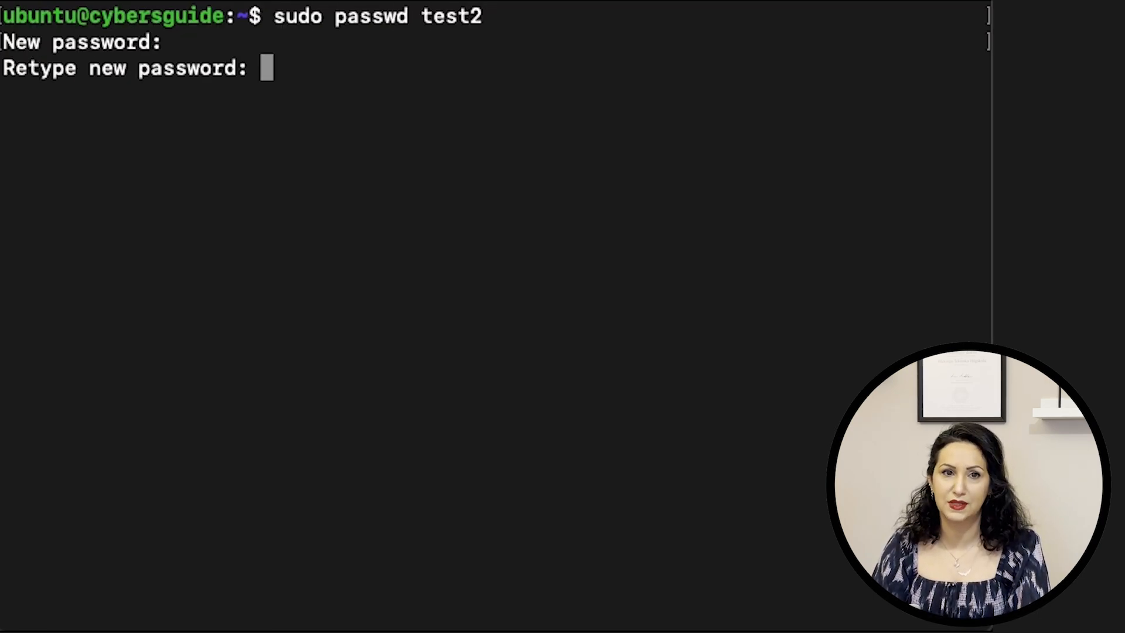
{"action": "key", "text": "Return"}
{"action": "type", "text": "sudo "}
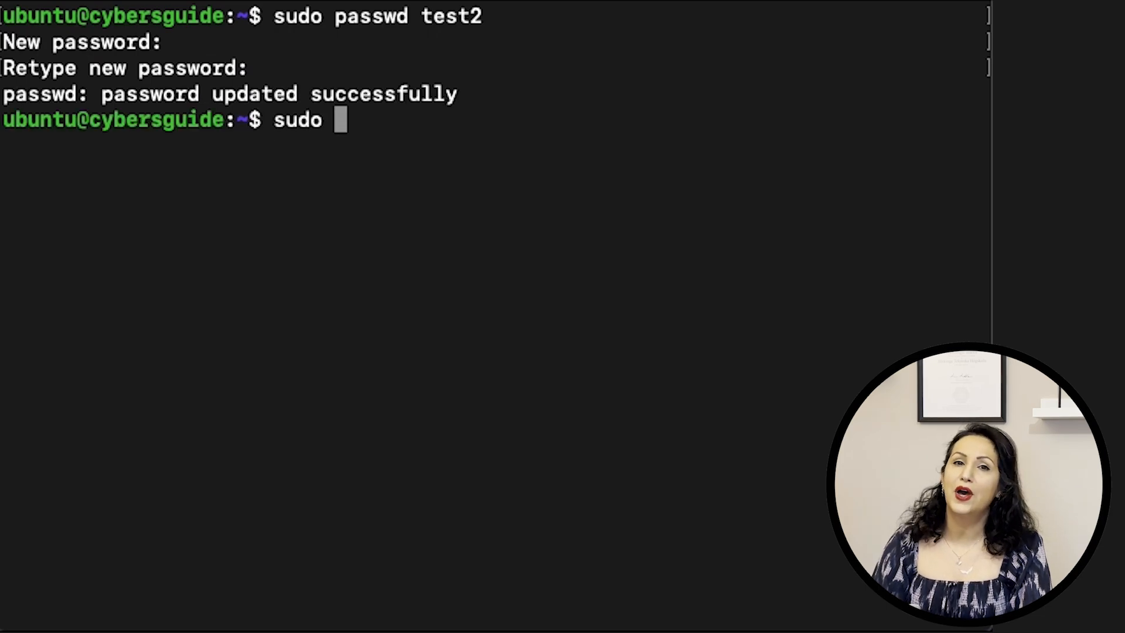
{"action": "type", "text": "apt update"}
{"action": "key", "text": "Return"}
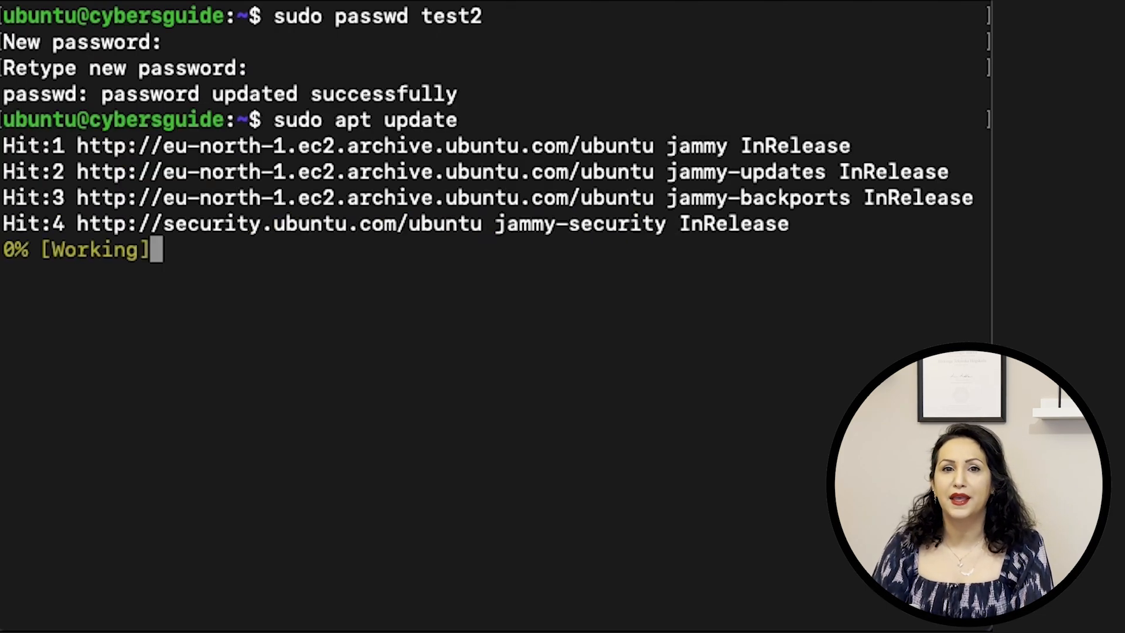
{"action": "type", "text": "su"}
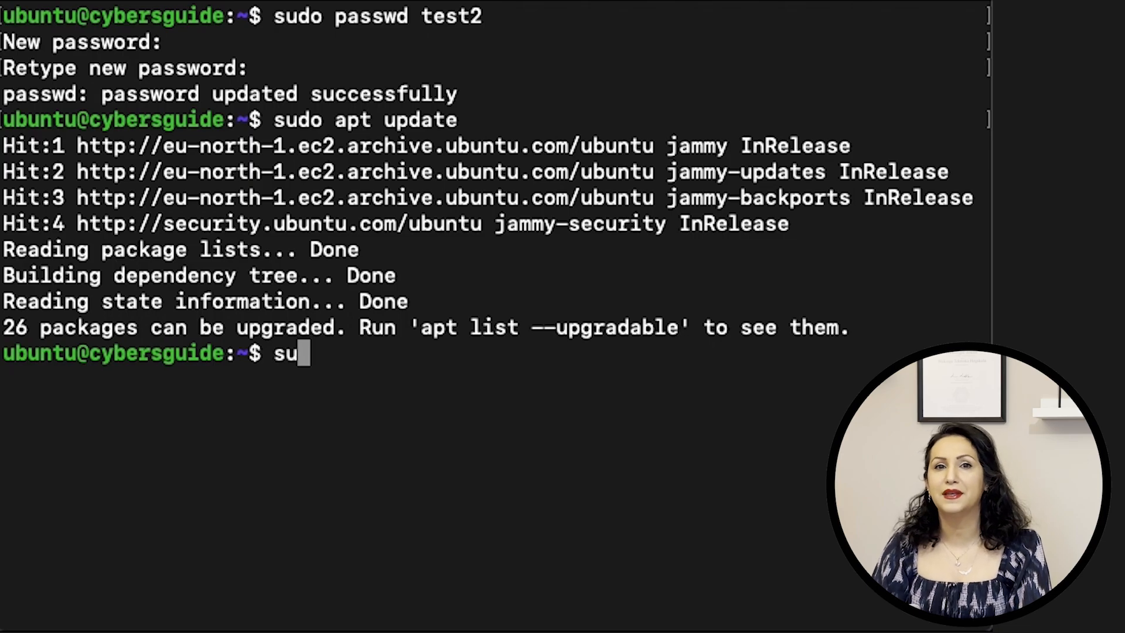
{"action": "type", "text": "do apt install finger"}
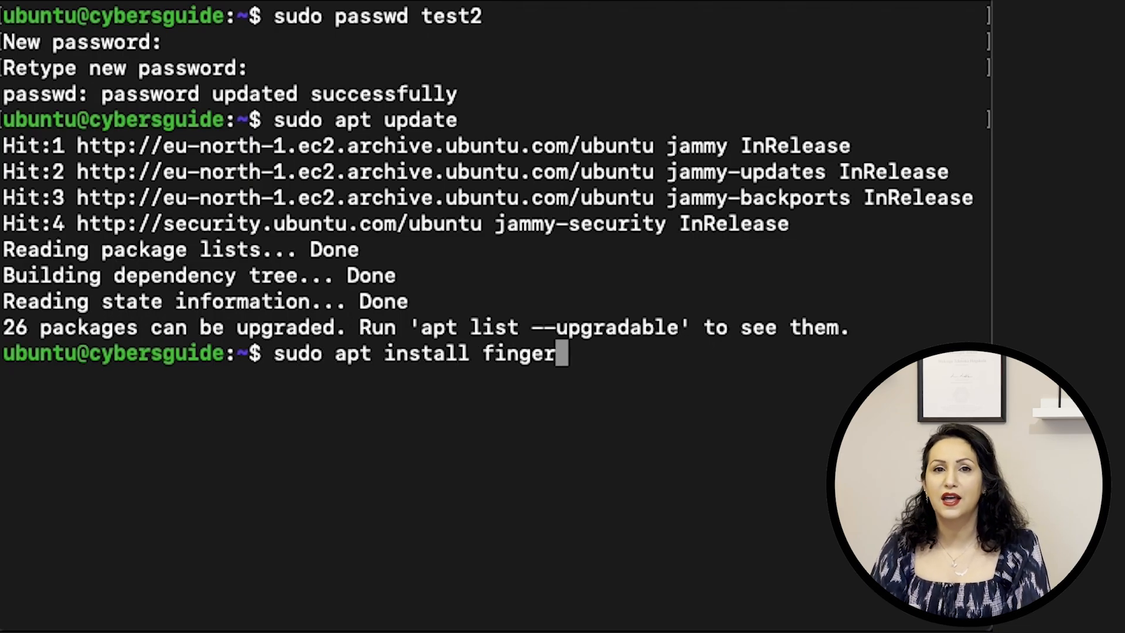
{"action": "key", "text": "Return"}
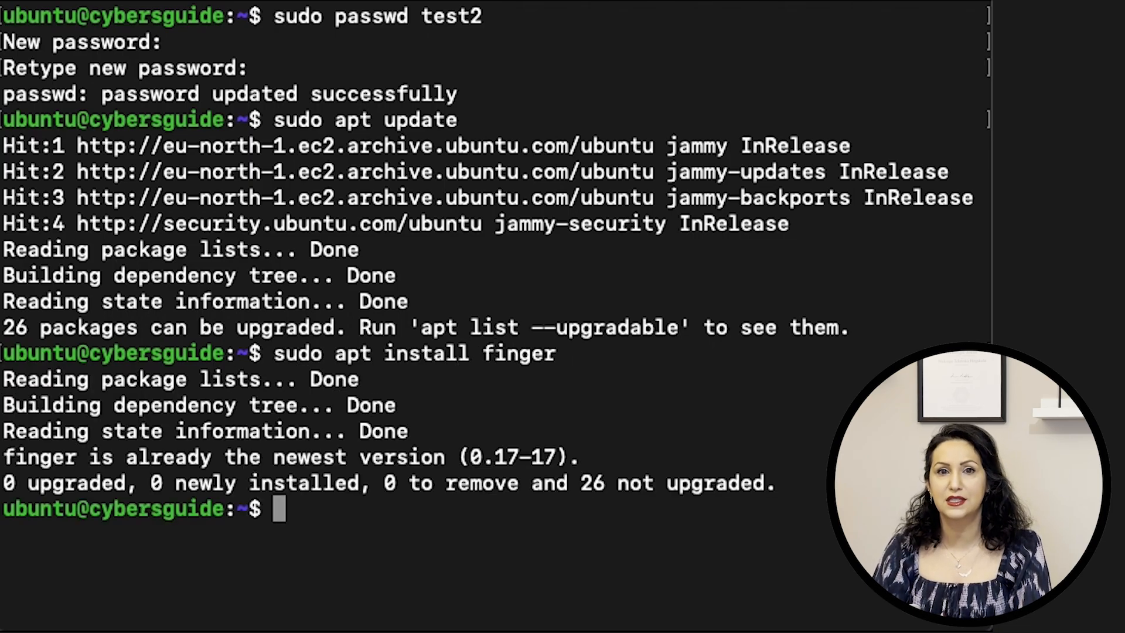
Step: Look up account details with finger cybers and finger test2
{"action": "key", "text": "ctrl+l"}
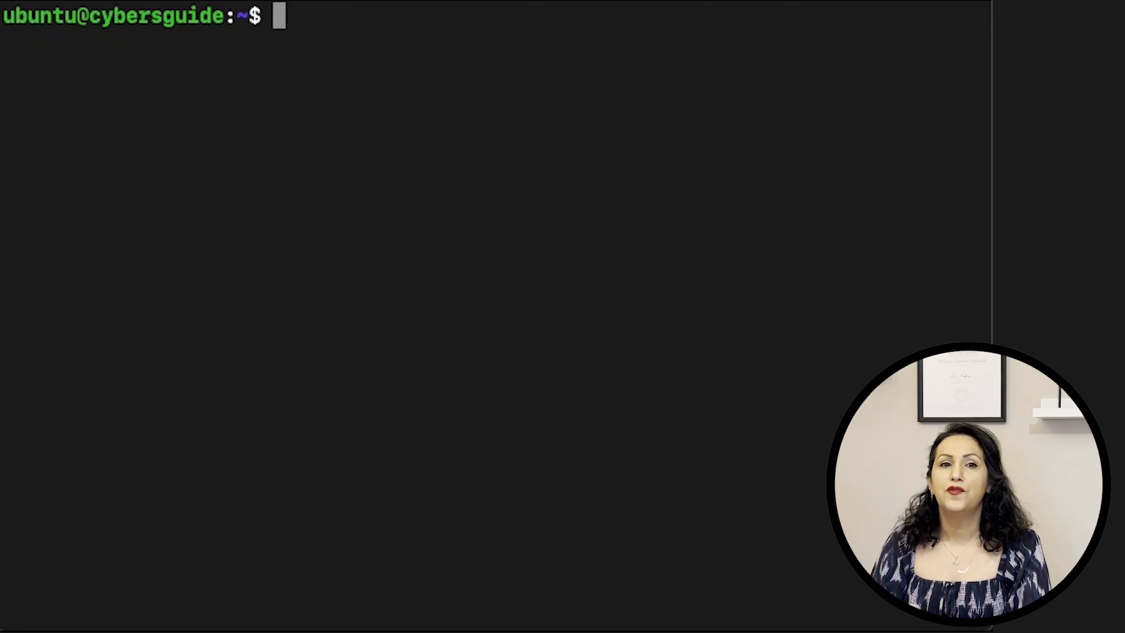
{"action": "type", "text": "finger c"}
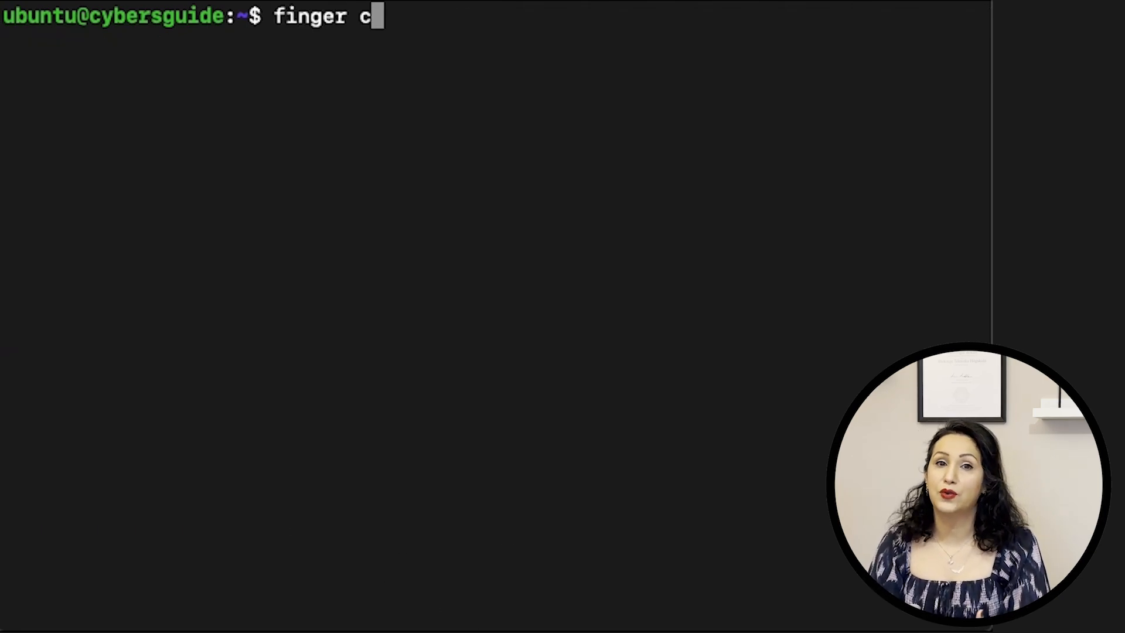
{"action": "type", "text": "ybers"}
{"action": "key", "text": "Return"}
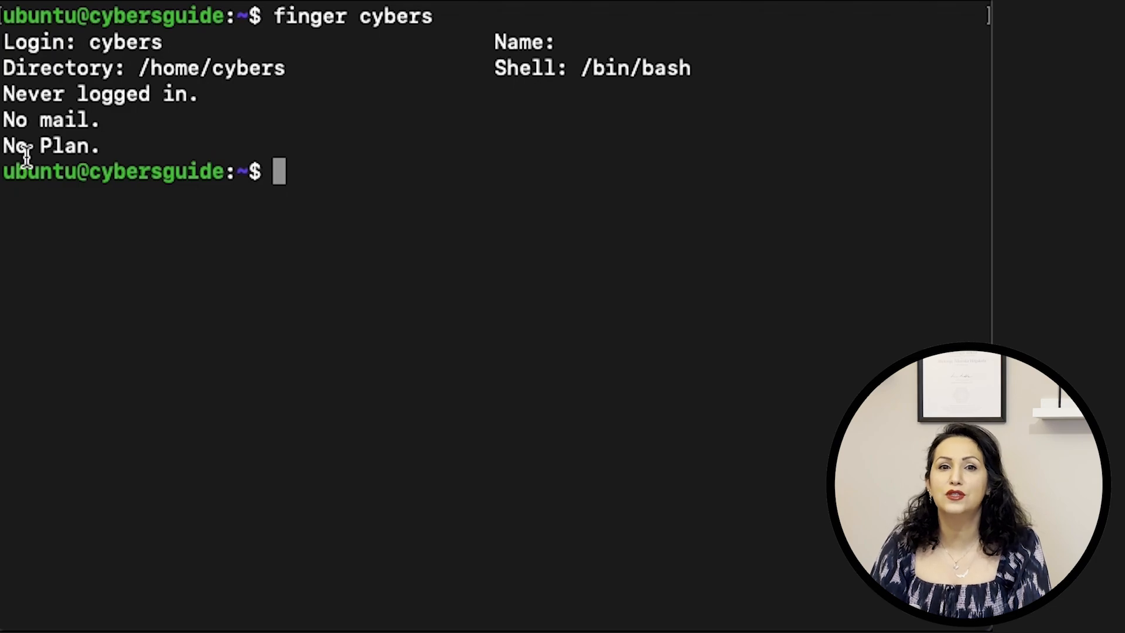
{"action": "type", "text": "finger test2"}
{"action": "key", "text": "Return"}
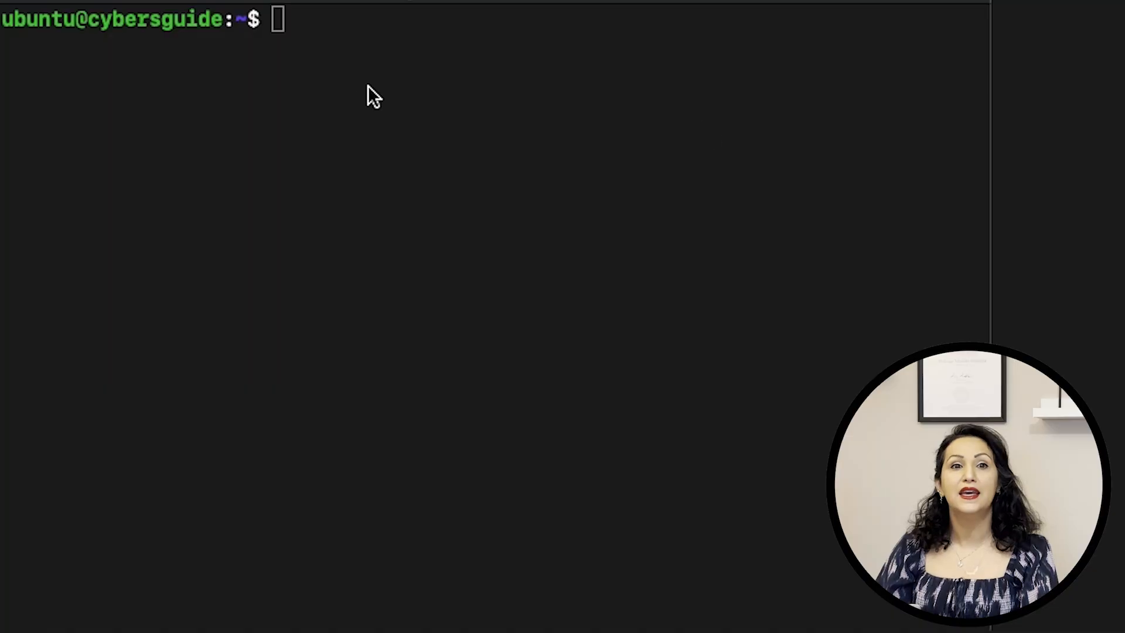
{"action": "type", "text": "ifconf"}
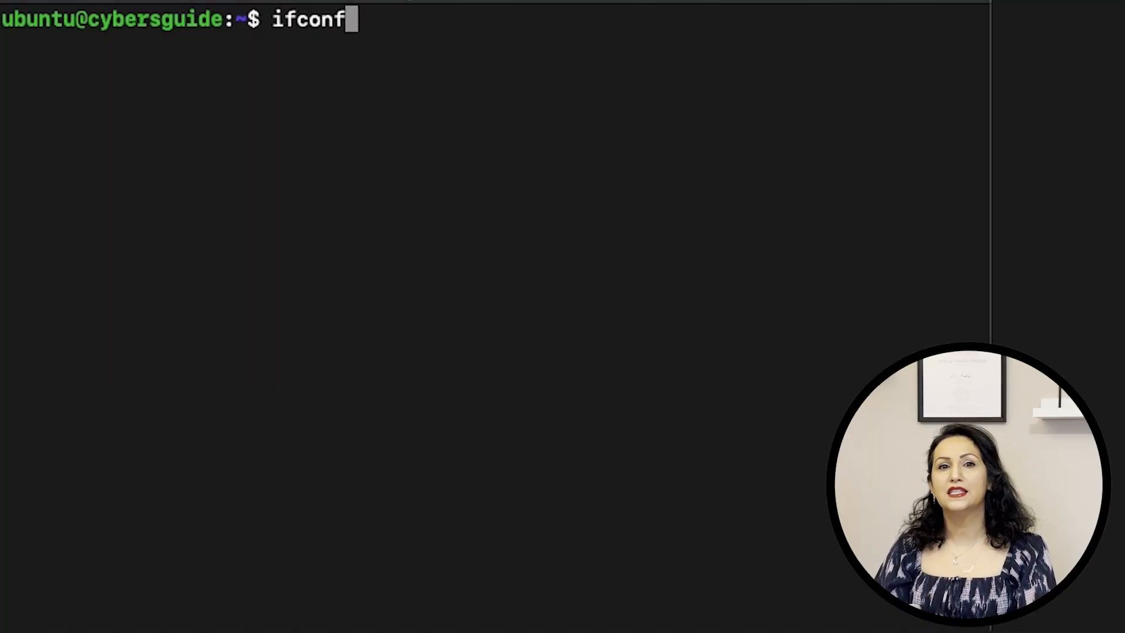
{"action": "type", "text": "ig"}
Step: Show network interfaces with ifconfig and ip address, revealing 172.31.39.70 on ens5
{"action": "key", "text": "Return"}
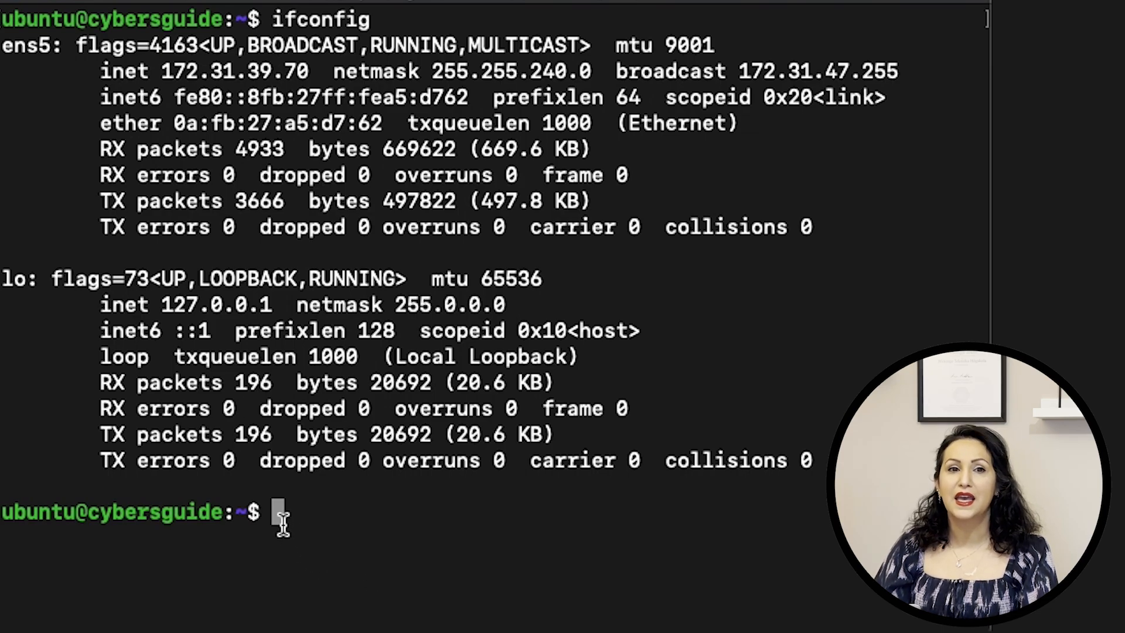
{"action": "type", "text": "ip add"}
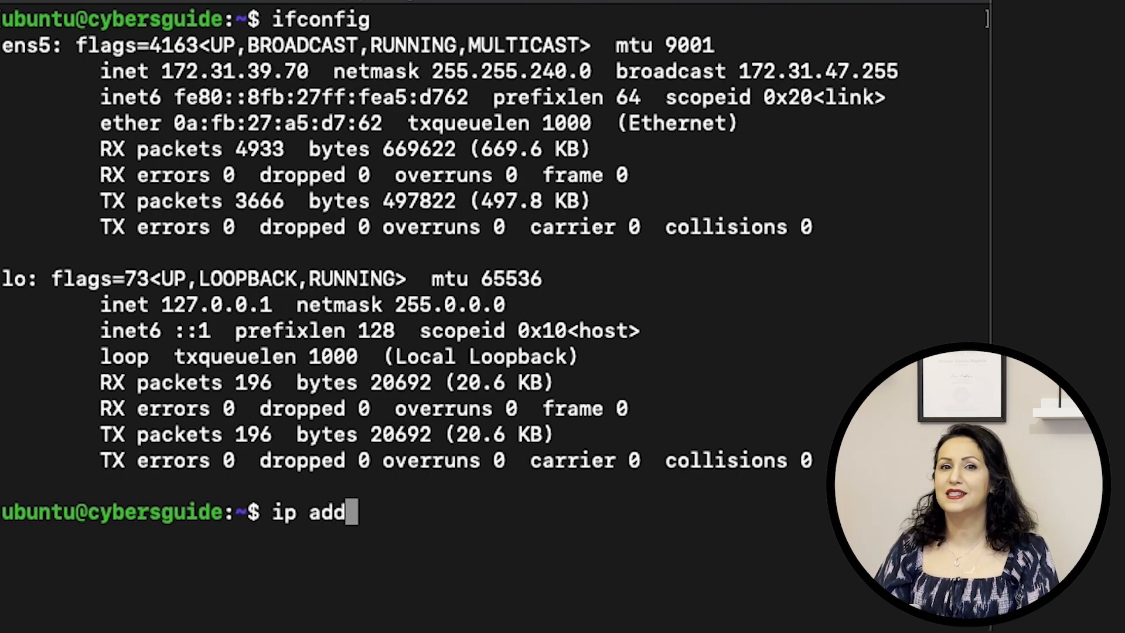
{"action": "type", "text": "ress"}
{"action": "key", "text": "Return"}
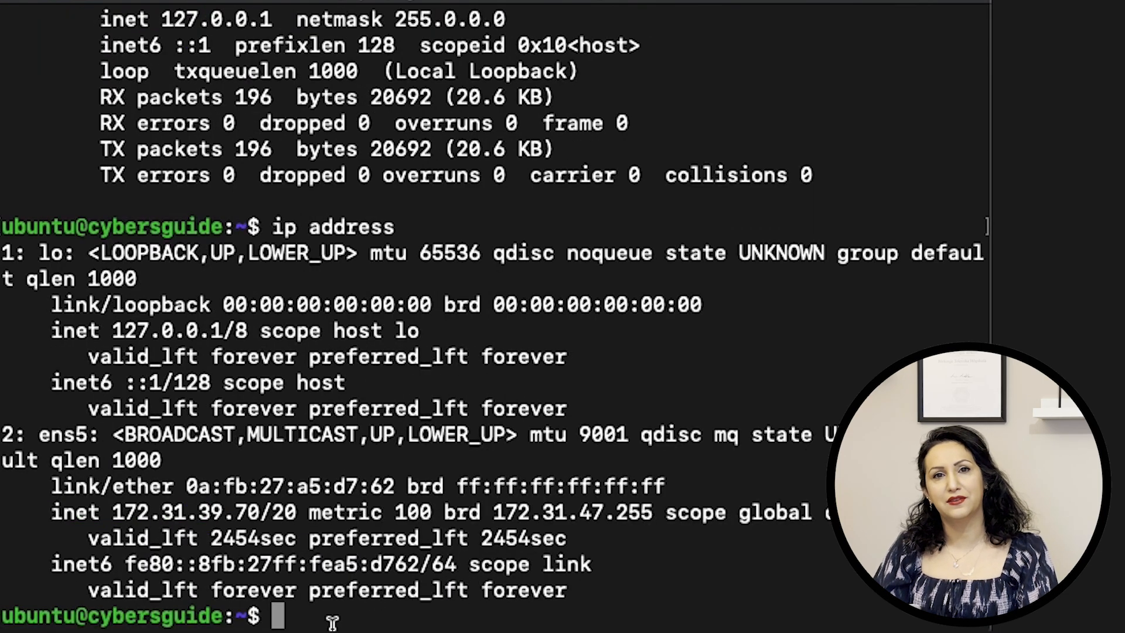
Step: Print /etc/resolv.conf and resolvectl status, showing DNS server 172.31.0.2
{"action": "key", "text": "ctrl+l"}
{"action": "type", "text": "cat "}
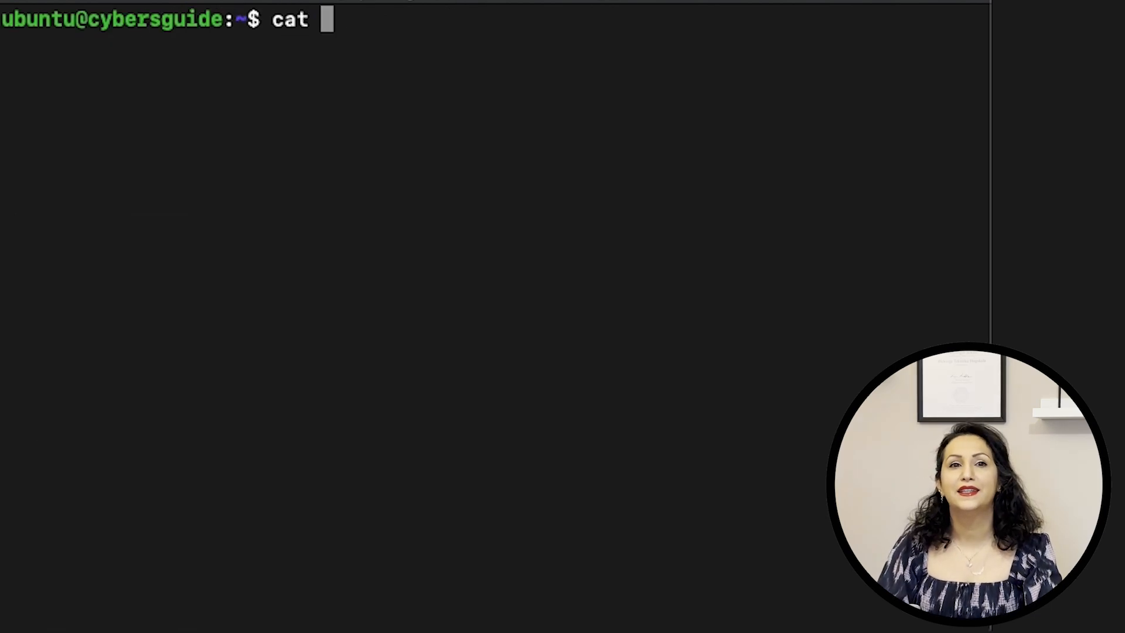
{"action": "type", "text": "/etc/"}
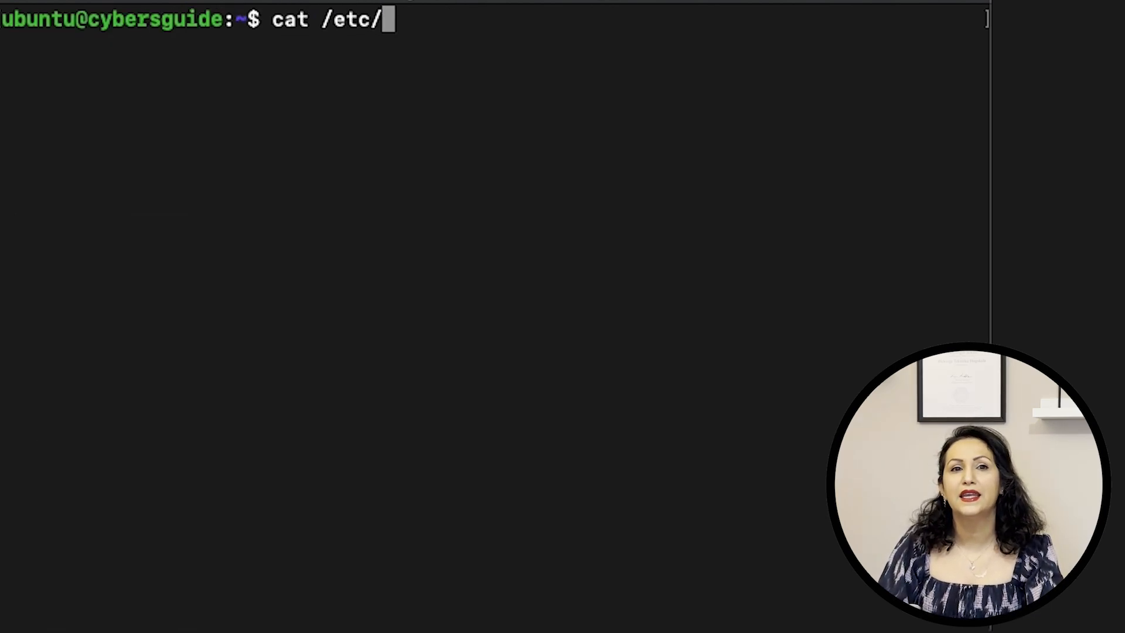
{"action": "type", "text": "re"}
{"action": "key", "text": "Tab"}
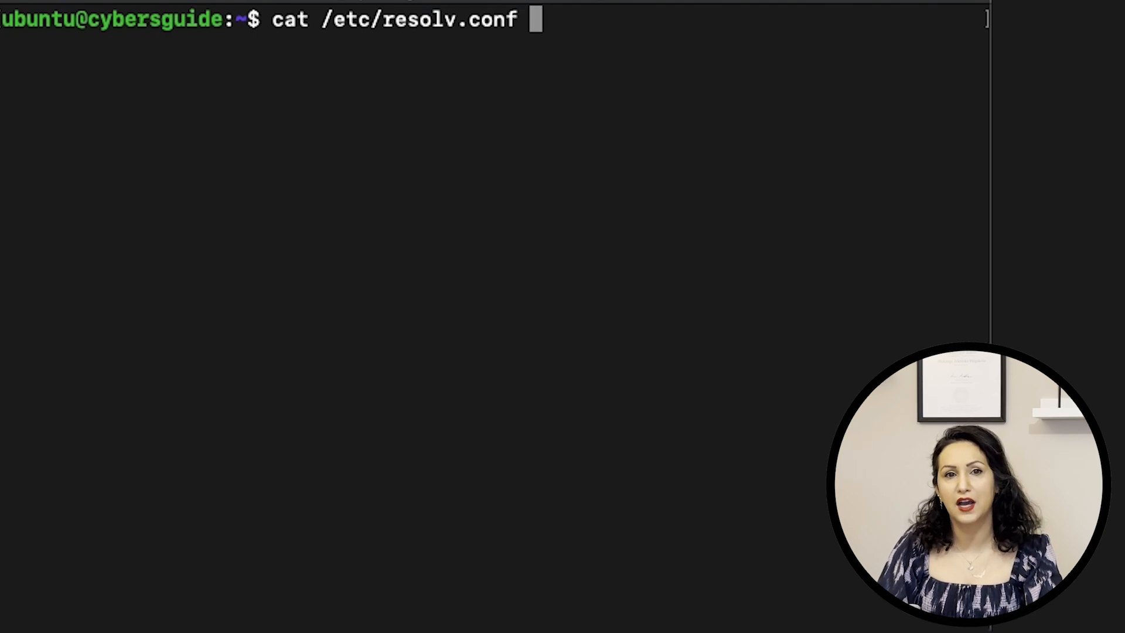
{"action": "key", "text": "Return"}
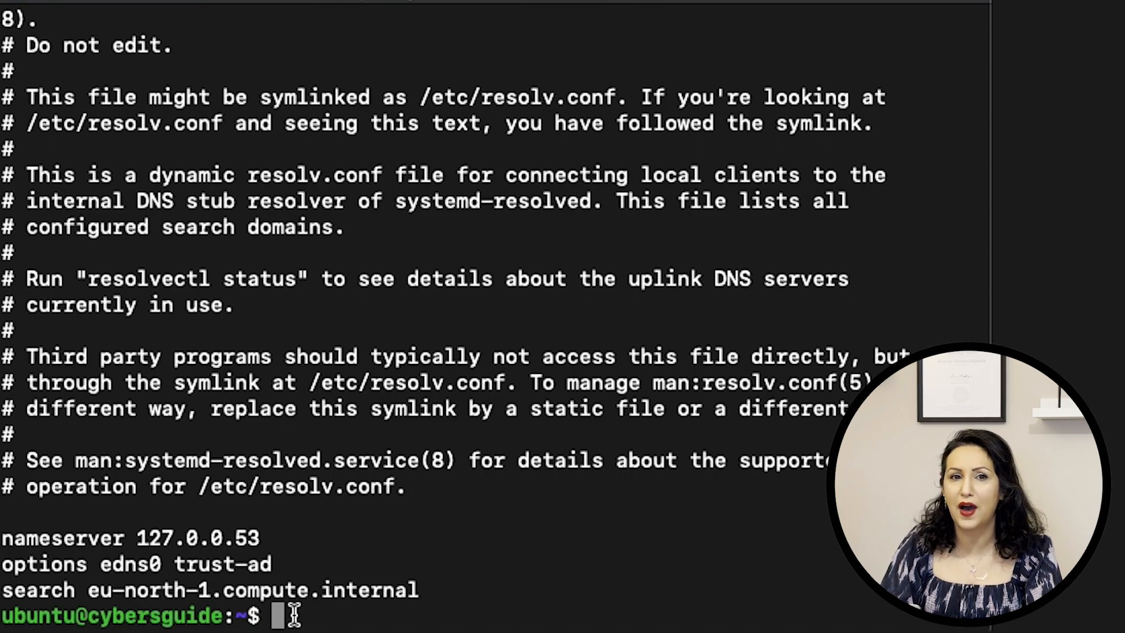
{"action": "type", "text": "resol"}
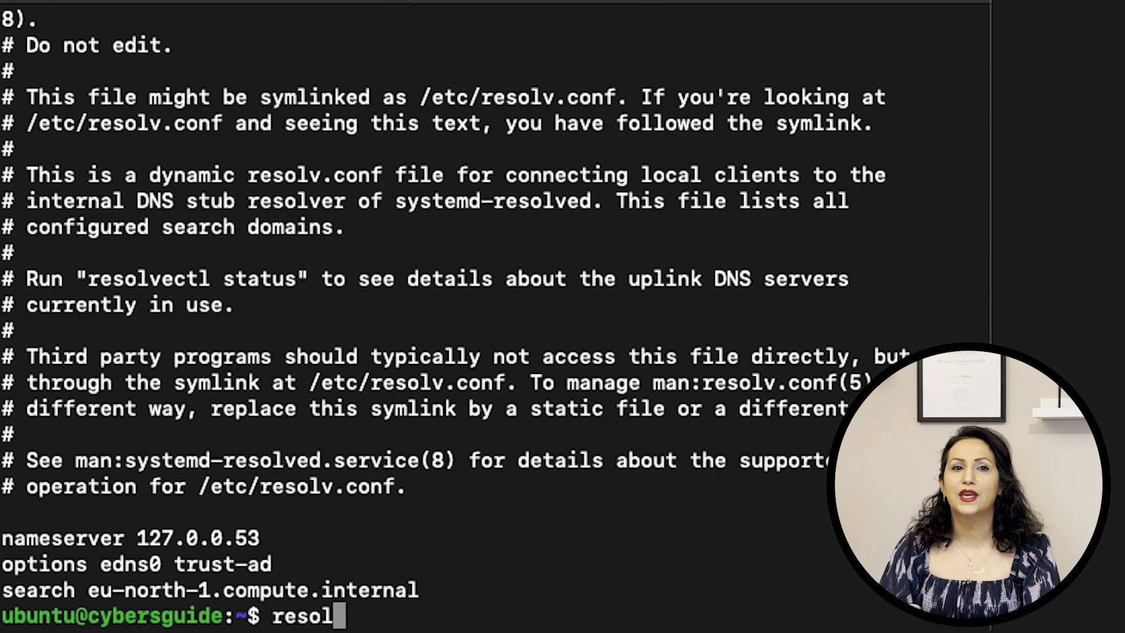
{"action": "type", "text": "vect"}
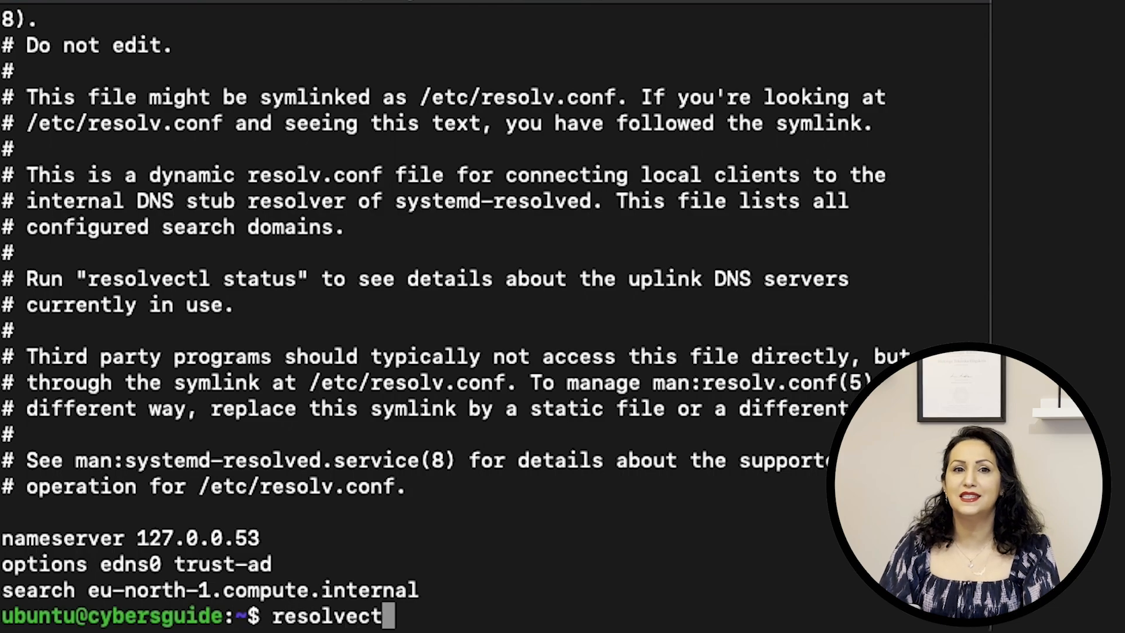
{"action": "type", "text": "l status"}
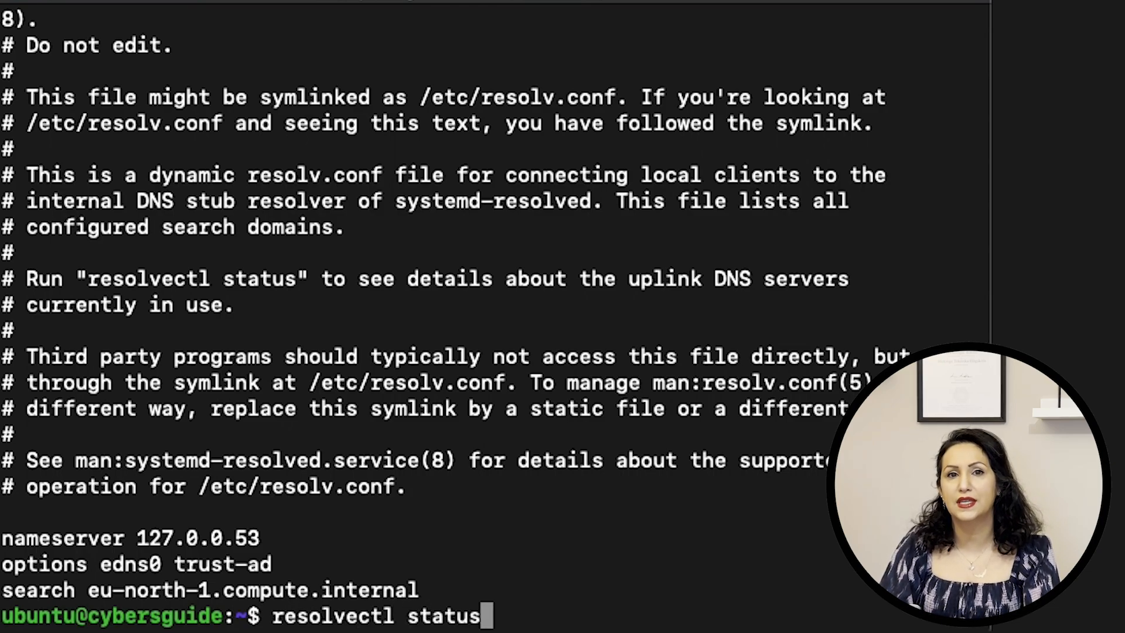
{"action": "key", "text": "Return"}
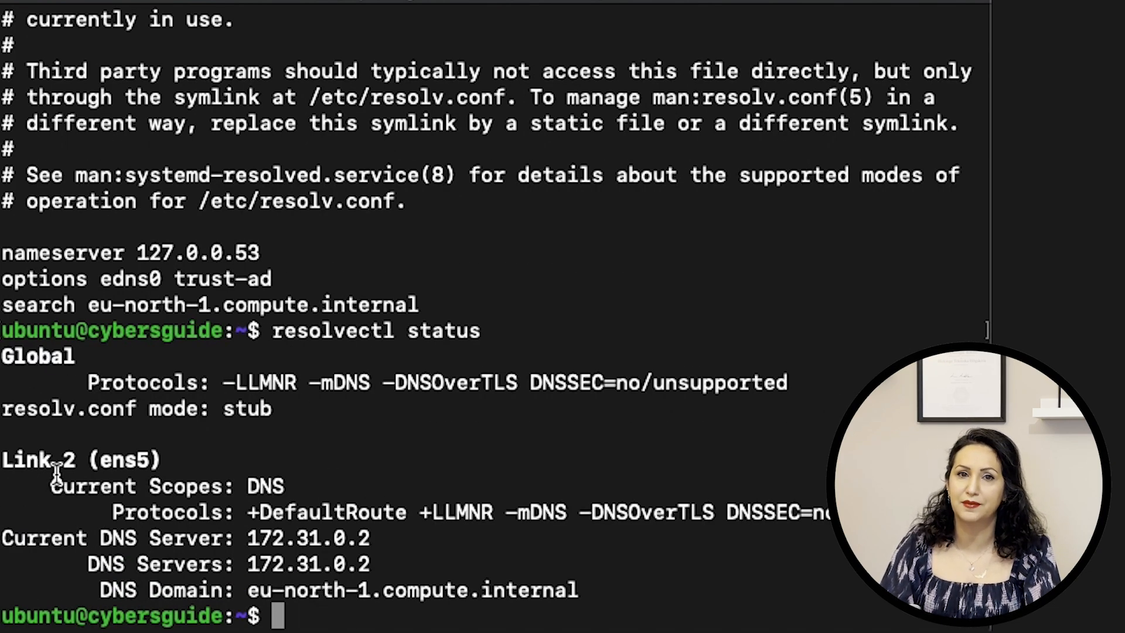
{"action": "key", "text": "ctrl+l"}
{"action": "type", "text": "ping "}
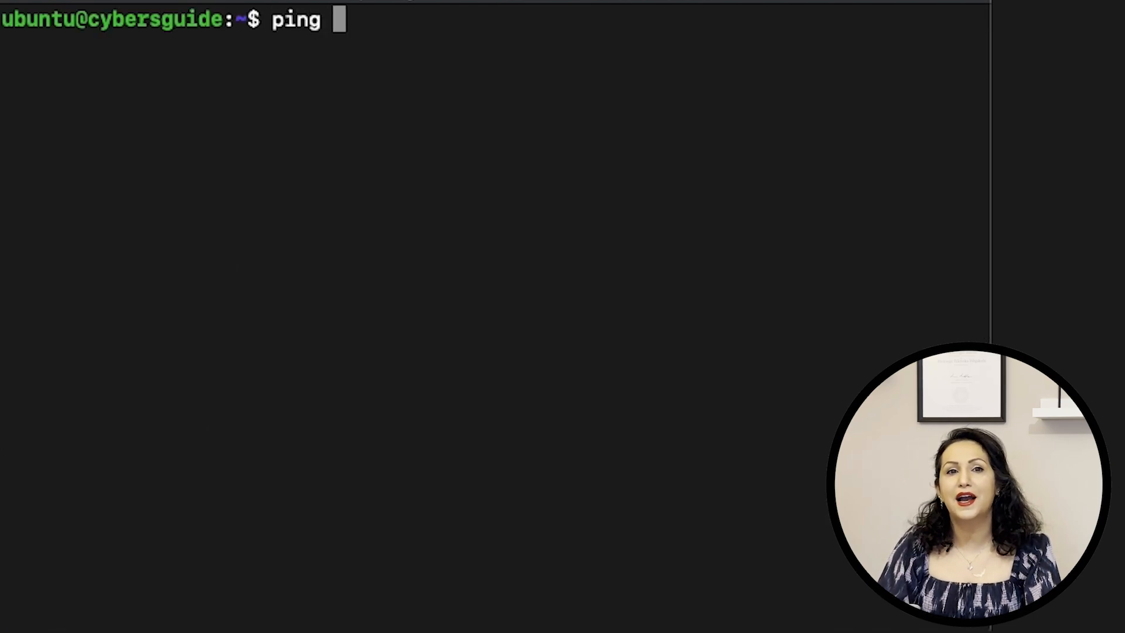
{"action": "type", "text": "8.8.8.8"}
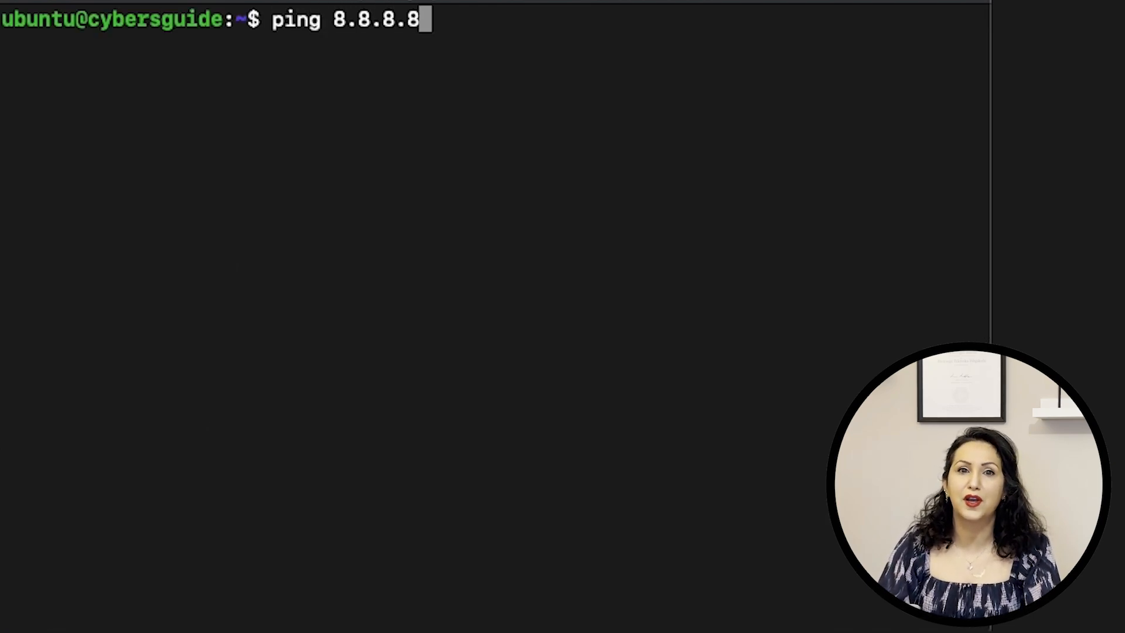
Step: Ping 8.8.8.8 continuously then stop, then four-packet pings to 8.8.8.8 and google.com with 0% loss
{"action": "key", "text": "Return"}
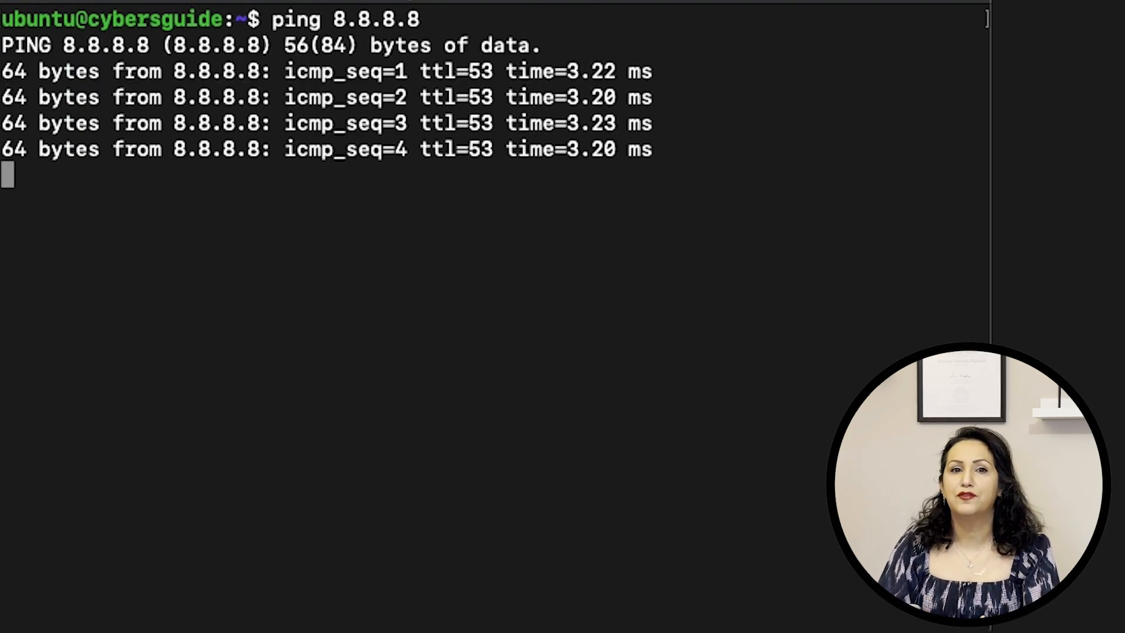
{"action": "key", "text": "ctrl+c"}
{"action": "key", "text": "Up"}
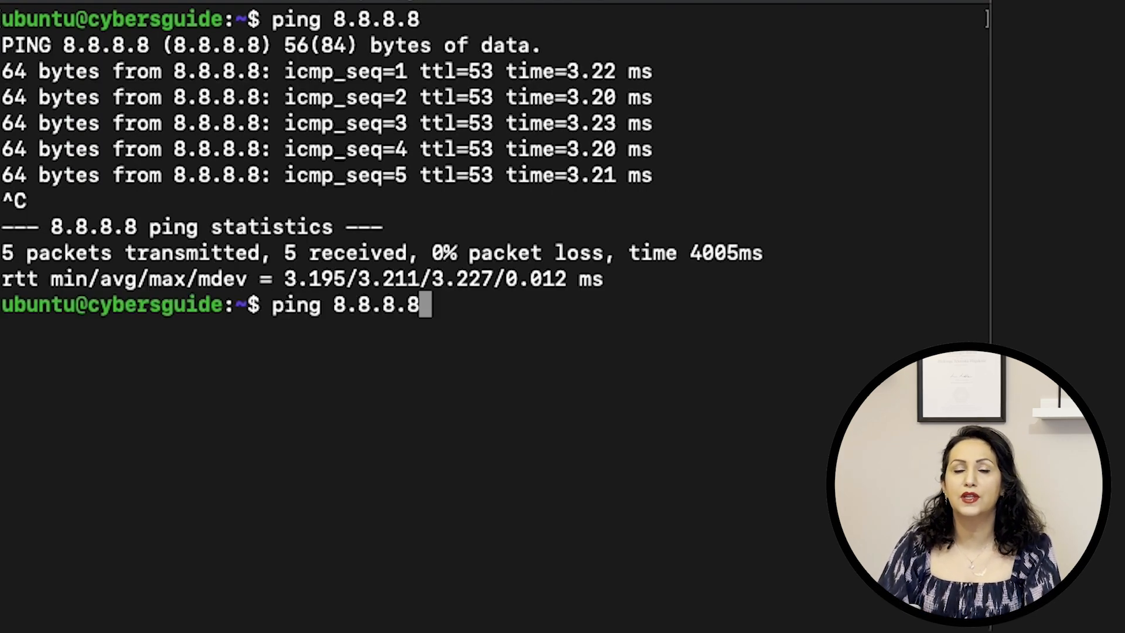
{"action": "key", "text": "Left"}
{"action": "key", "text": "Left"}
{"action": "key", "text": "Left"}
{"action": "key", "text": "Left"}
{"action": "key", "text": "Left"}
{"action": "key", "text": "Left"}
{"action": "type", "text": "-"}
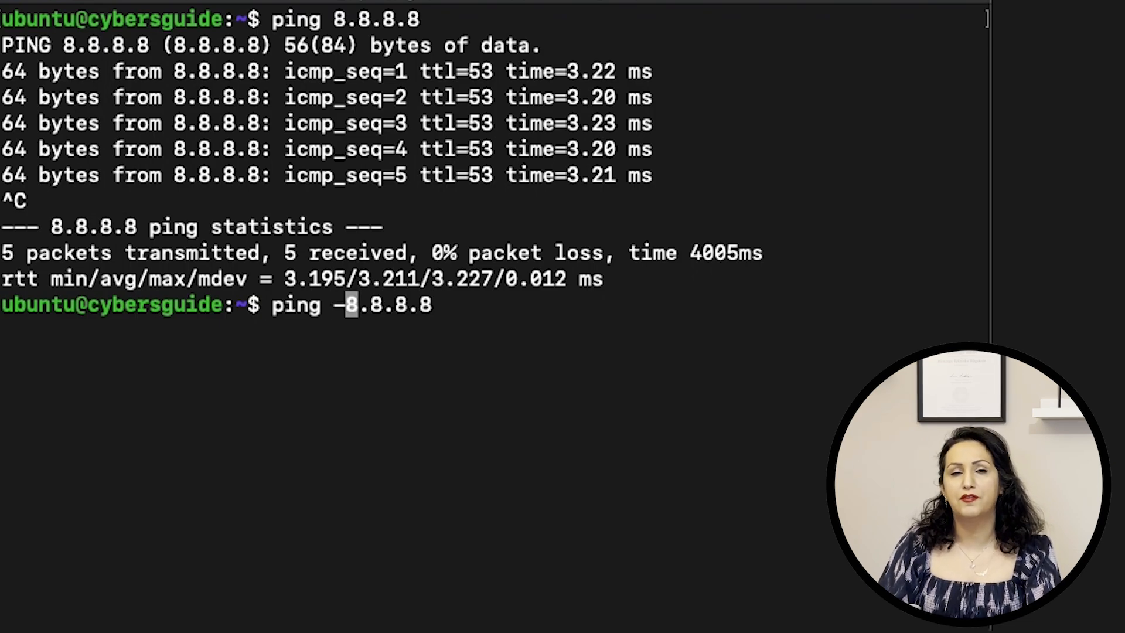
{"action": "type", "text": "c 4"}
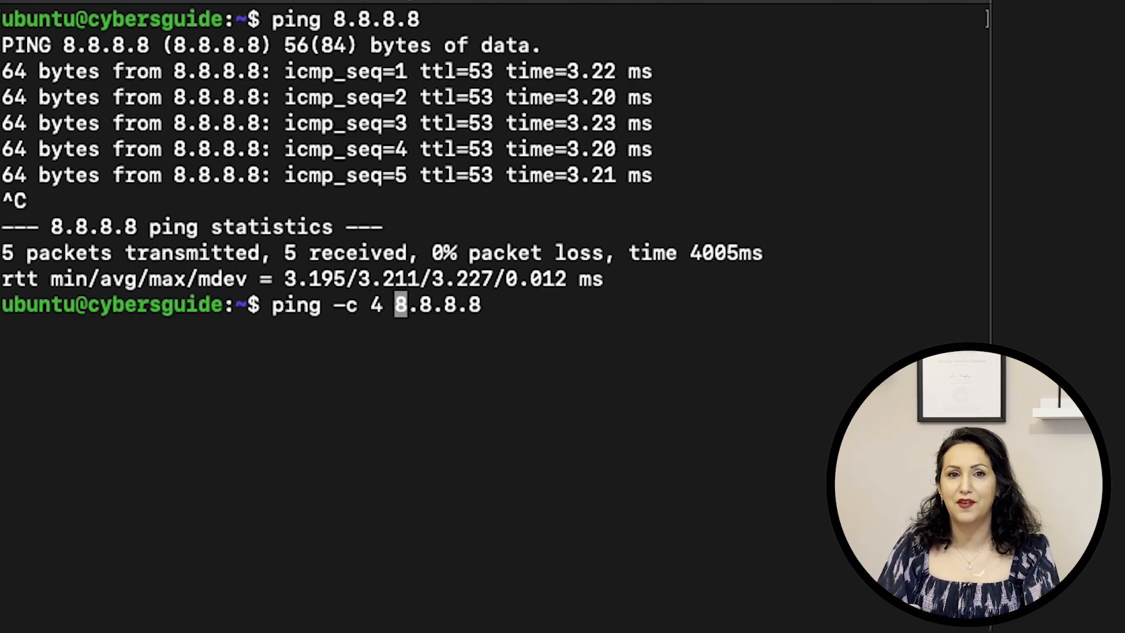
{"action": "key", "text": "Return"}
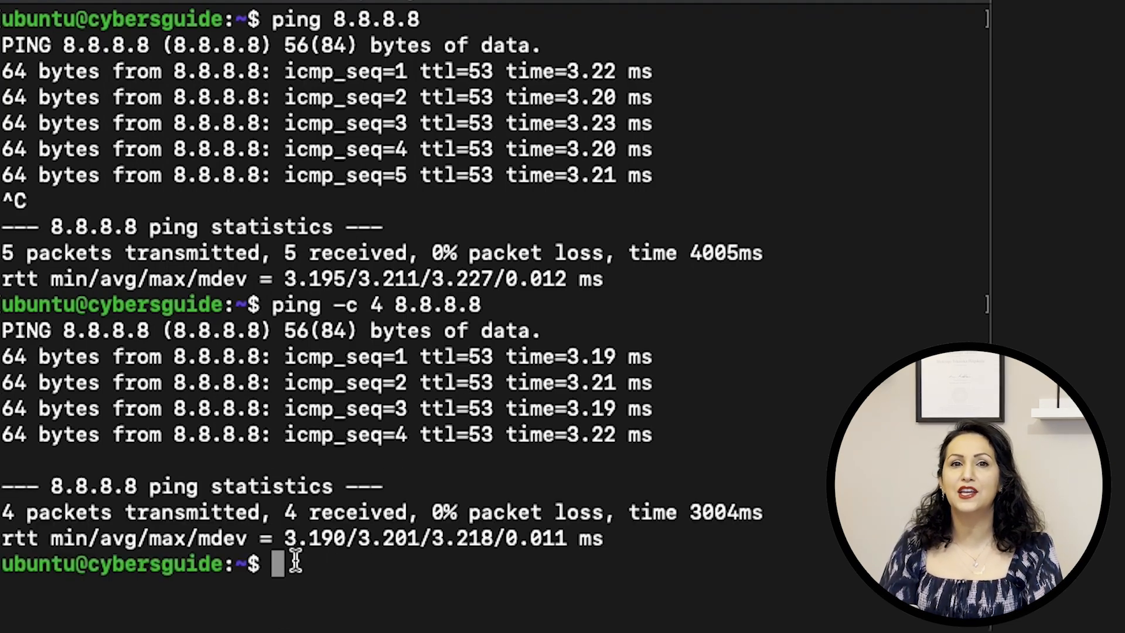
{"action": "type", "text": "ping -"}
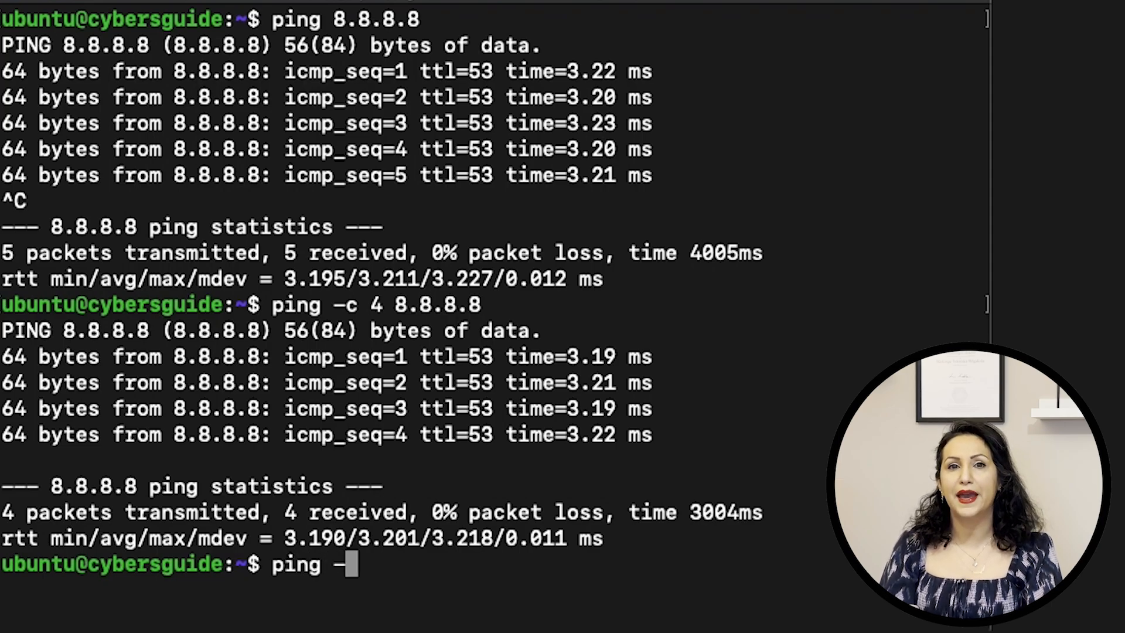
{"action": "type", "text": "c 4 g"}
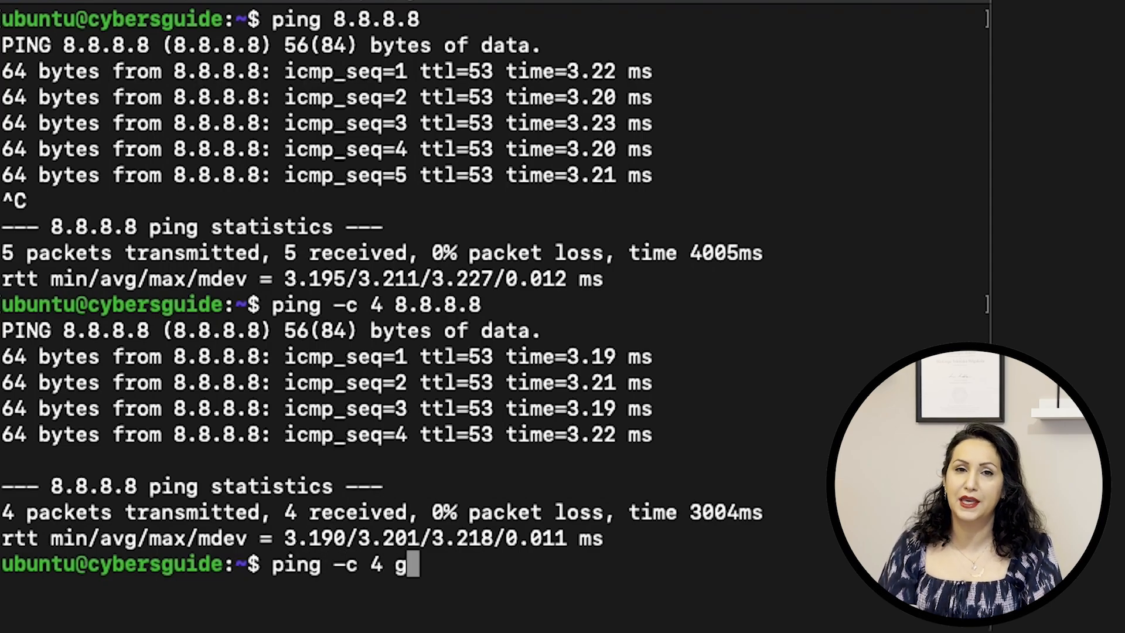
{"action": "type", "text": "oogle.com"}
{"action": "key", "text": "Return"}
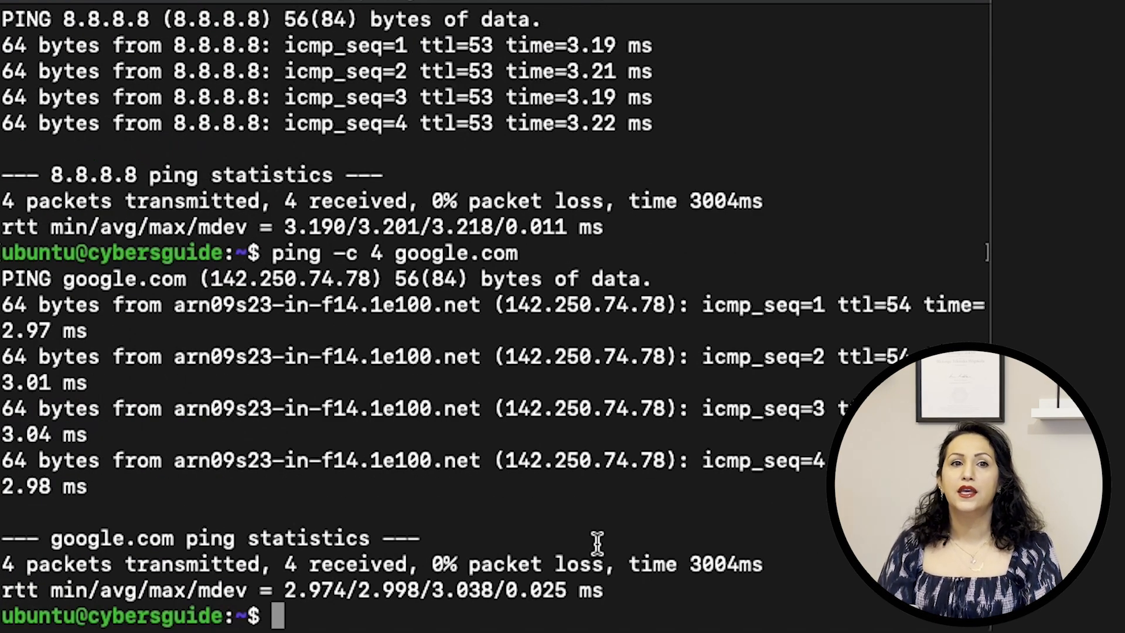
Step: Traceroute to google.com, reaching 142.250.74.78 in 11 hops
{"action": "key", "text": "ctrl+l"}
{"action": "type", "text": "trace"}
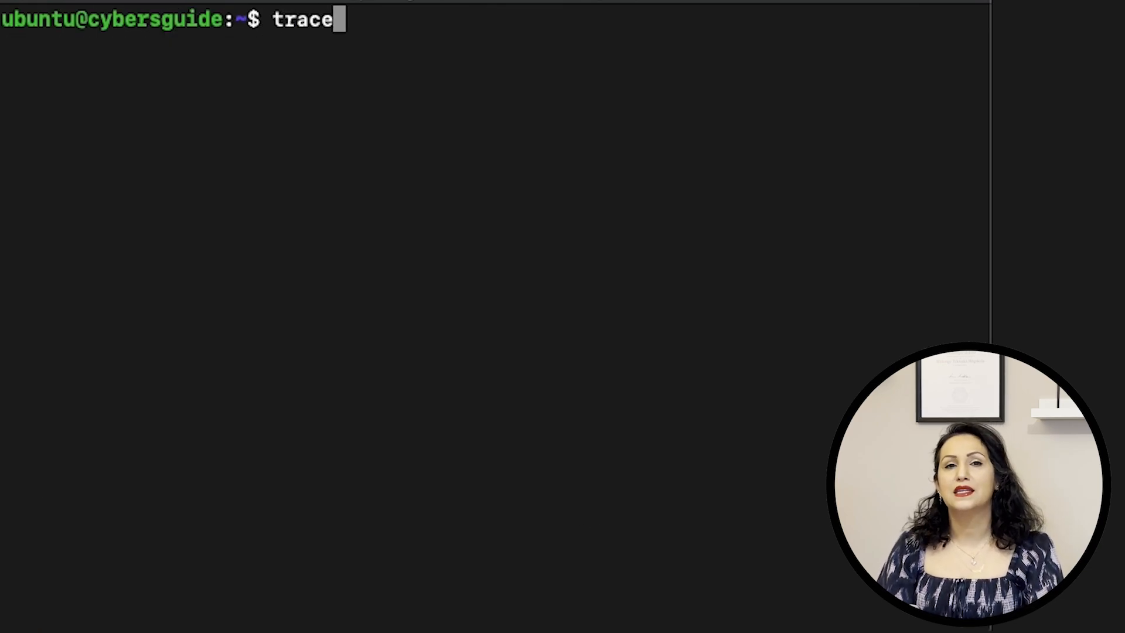
{"action": "type", "text": "rout"}
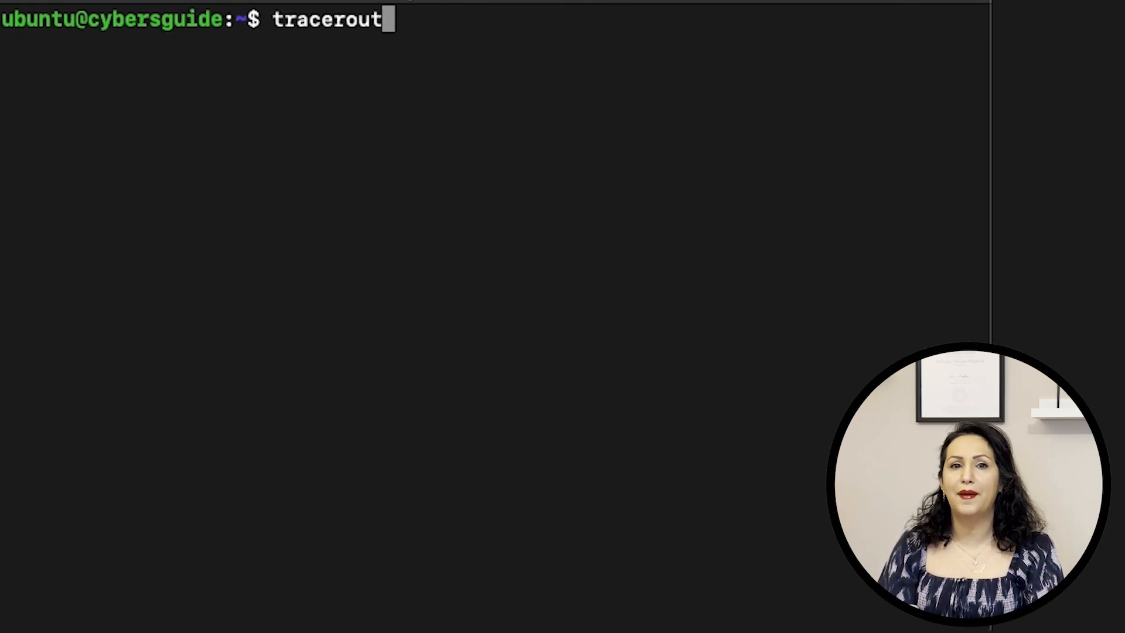
{"action": "type", "text": "e "}
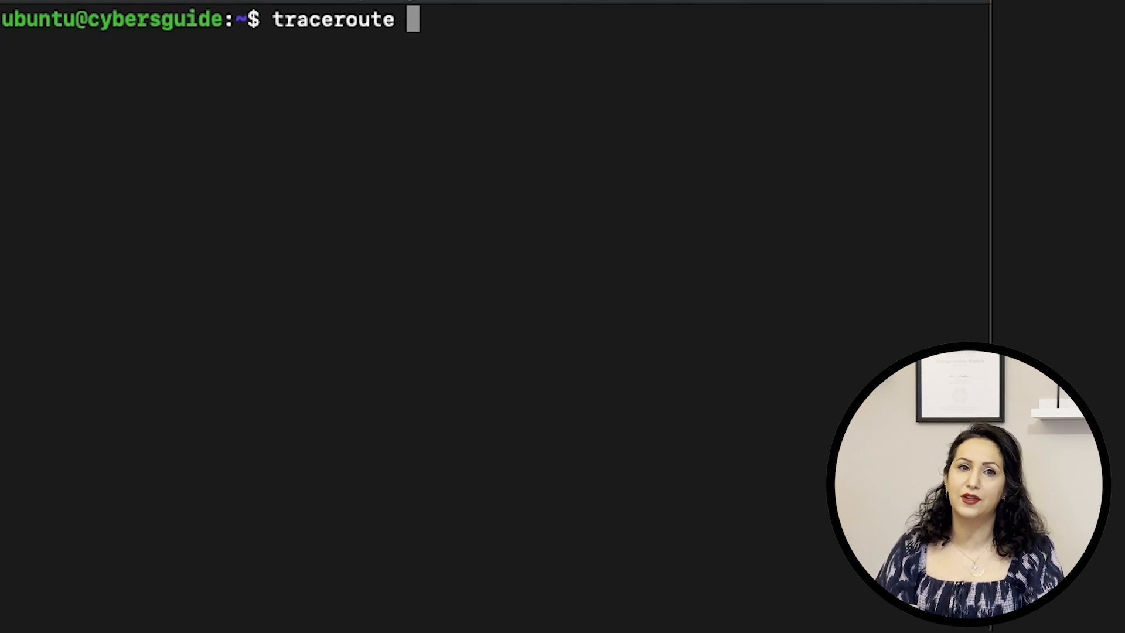
{"action": "type", "text": "goog"}
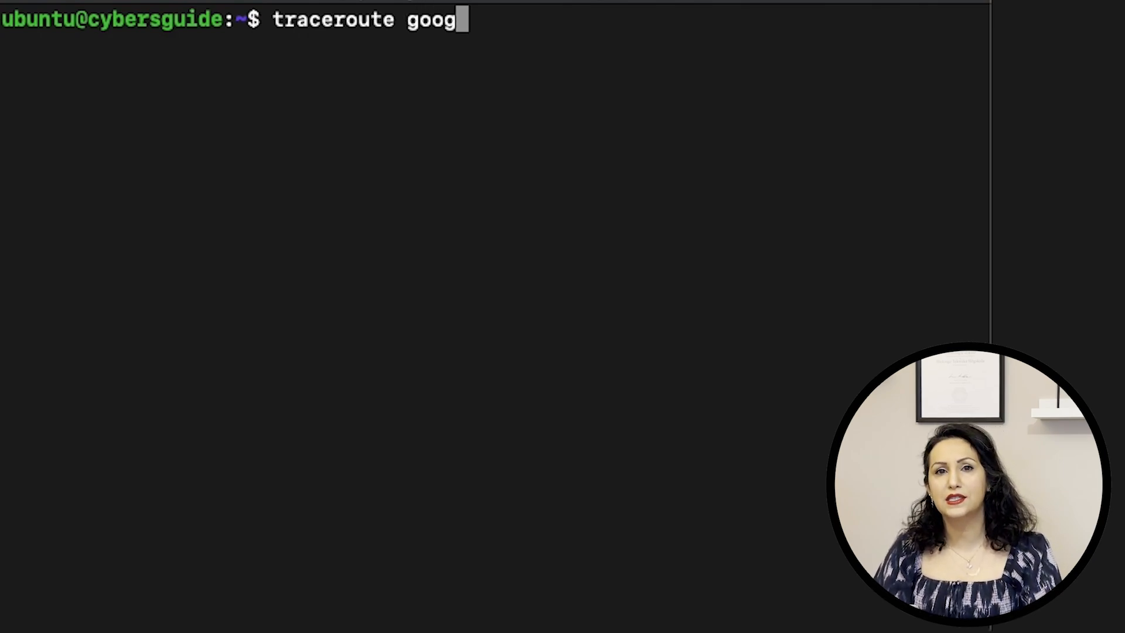
{"action": "type", "text": "le."}
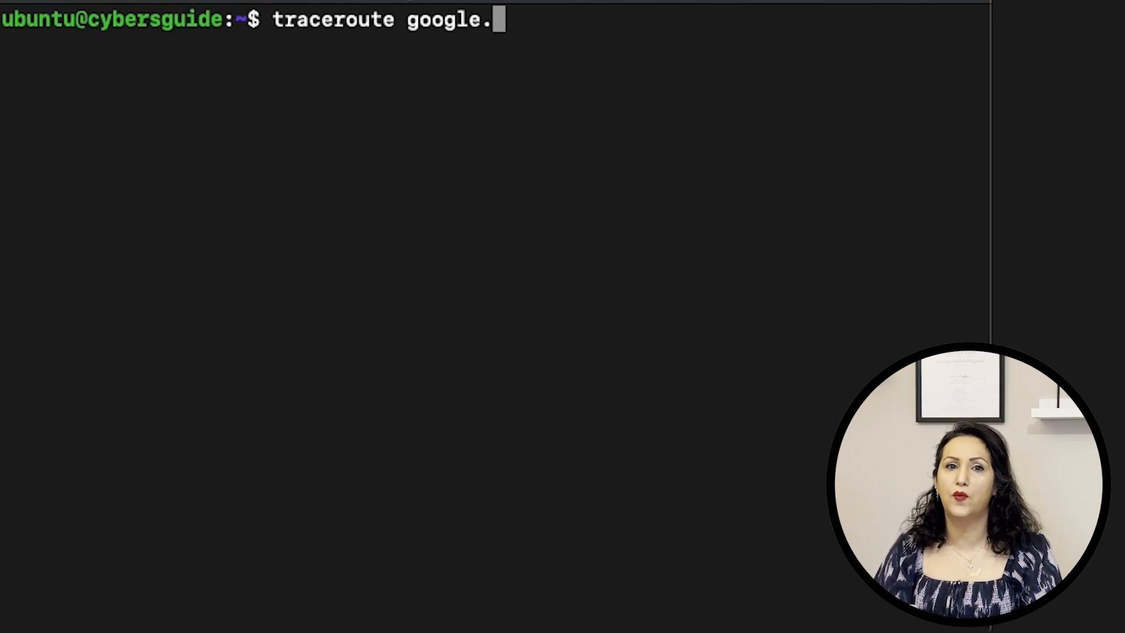
{"action": "type", "text": "com"}
{"action": "key", "text": "Return"}
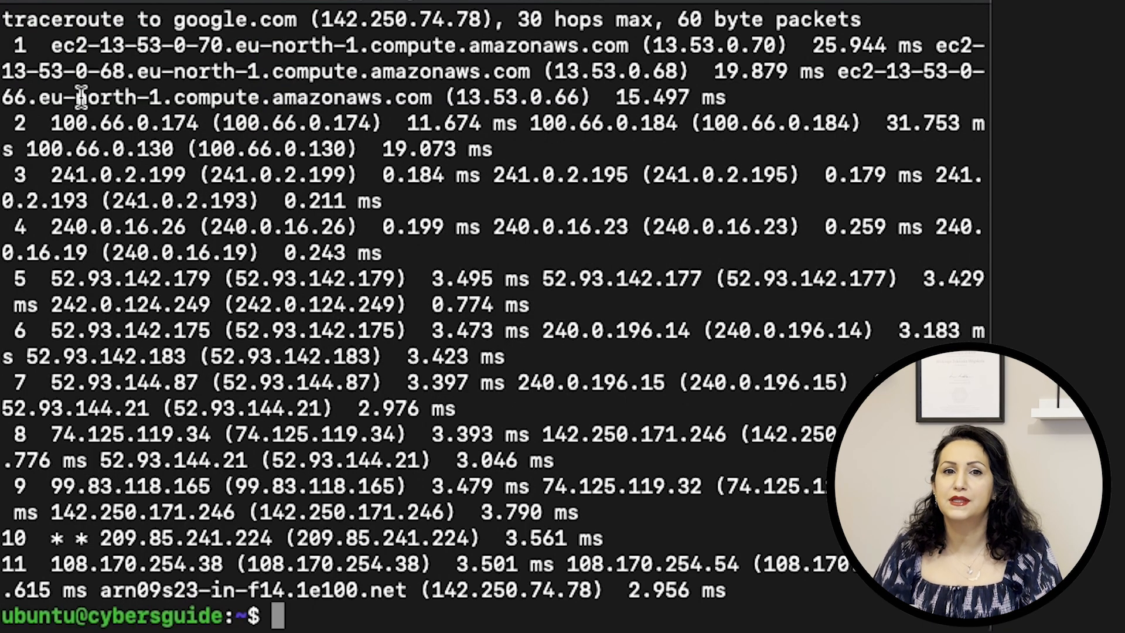
{"action": "scroll", "coordinate": [153, 208], "scroll_direction": "up", "scroll_amount": 1}
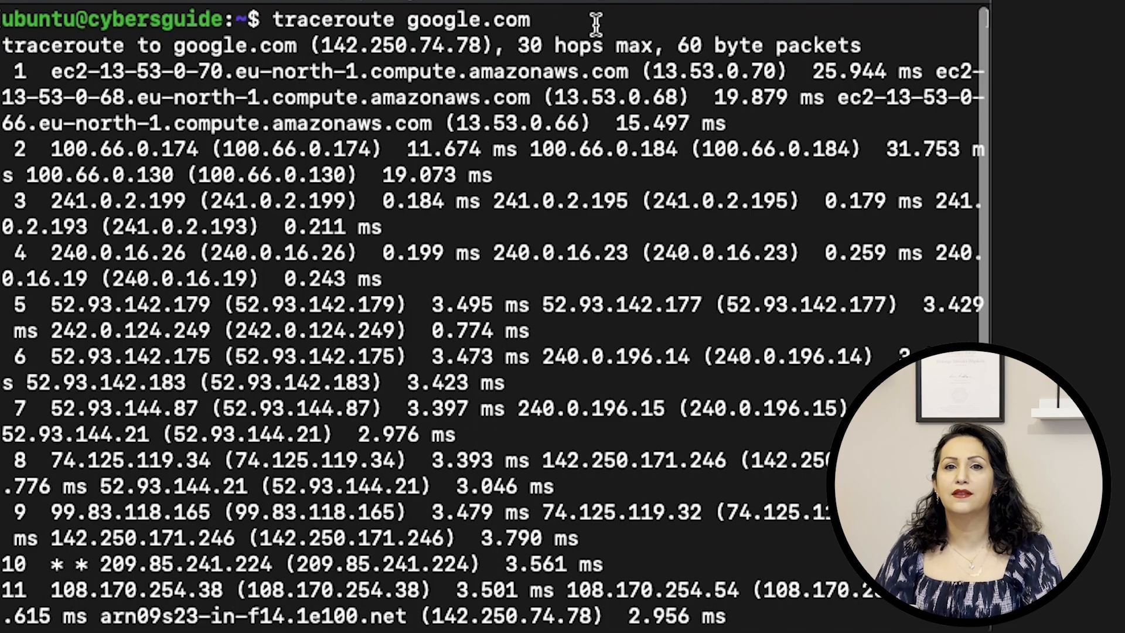
{"action": "key", "text": "ctrl+l"}
{"action": "type", "text": "nets"}
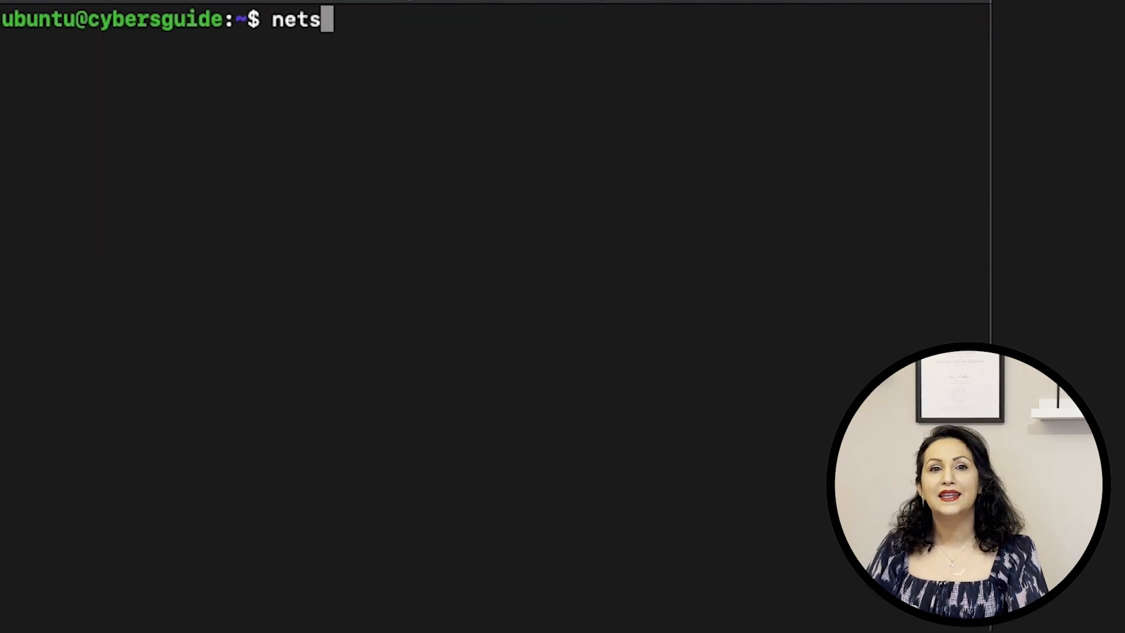
{"action": "type", "text": "tat"}
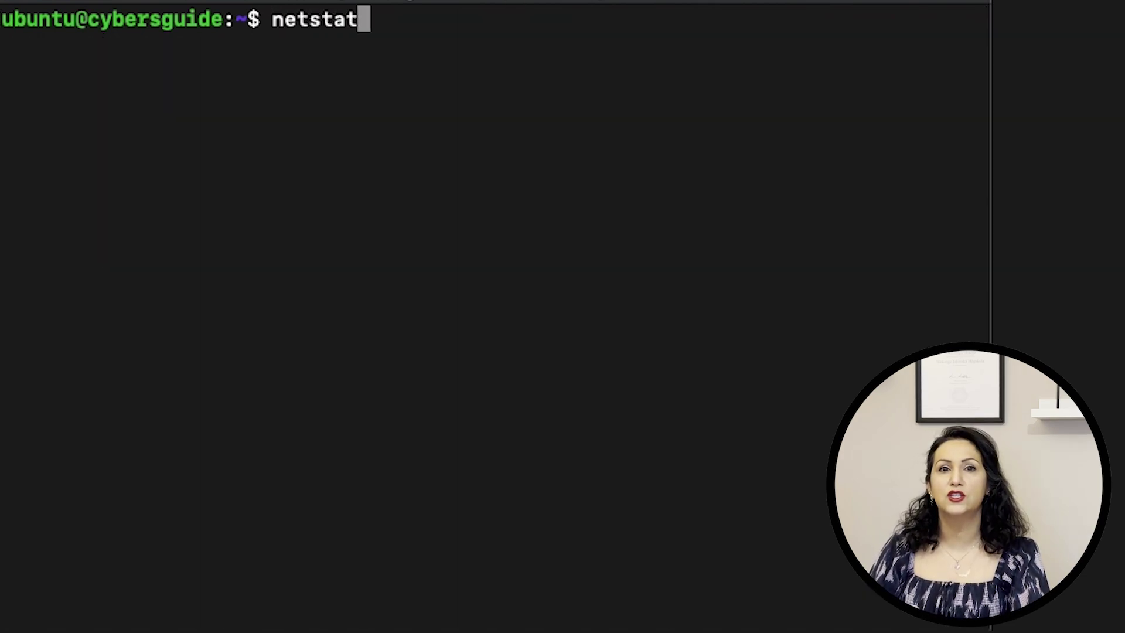
Step: List connections with netstat, then listening TCP/UDP ports and processes with netstat -tulpn
{"action": "key", "text": "Return"}
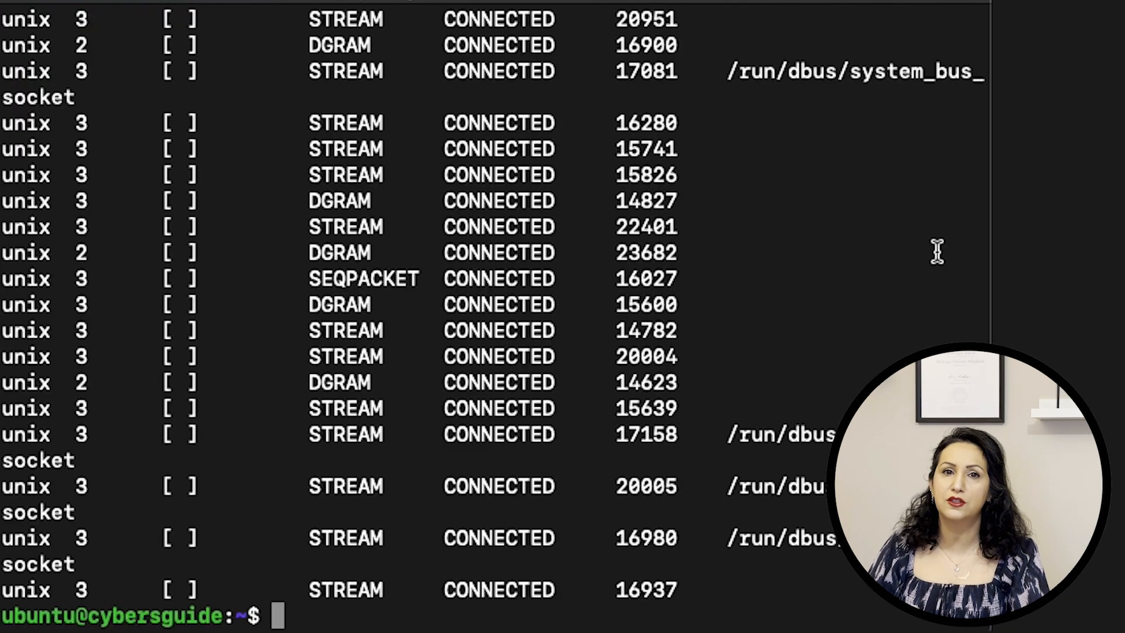
{"action": "scroll", "coordinate": [548, 389], "scroll_direction": "up", "scroll_amount": 5}
{"action": "scroll", "coordinate": [548, 389], "scroll_direction": "up", "scroll_amount": 10}
{"action": "scroll", "coordinate": [547, 389], "scroll_direction": "up", "scroll_amount": 10}
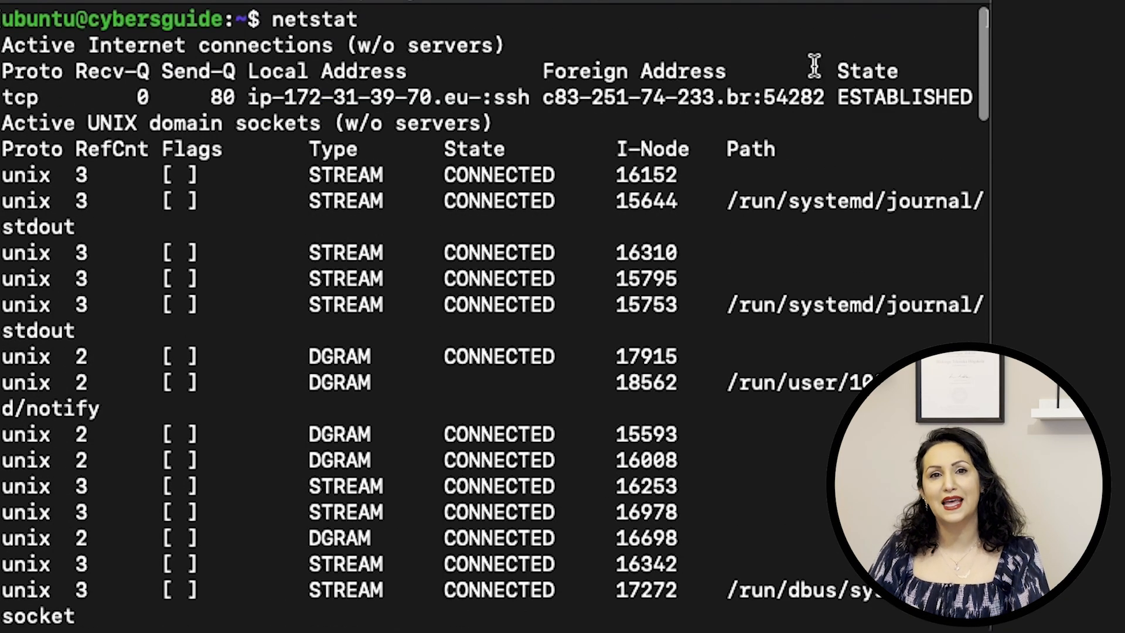
{"action": "scroll", "coordinate": [543, 463], "scroll_direction": "down", "scroll_amount": 20}
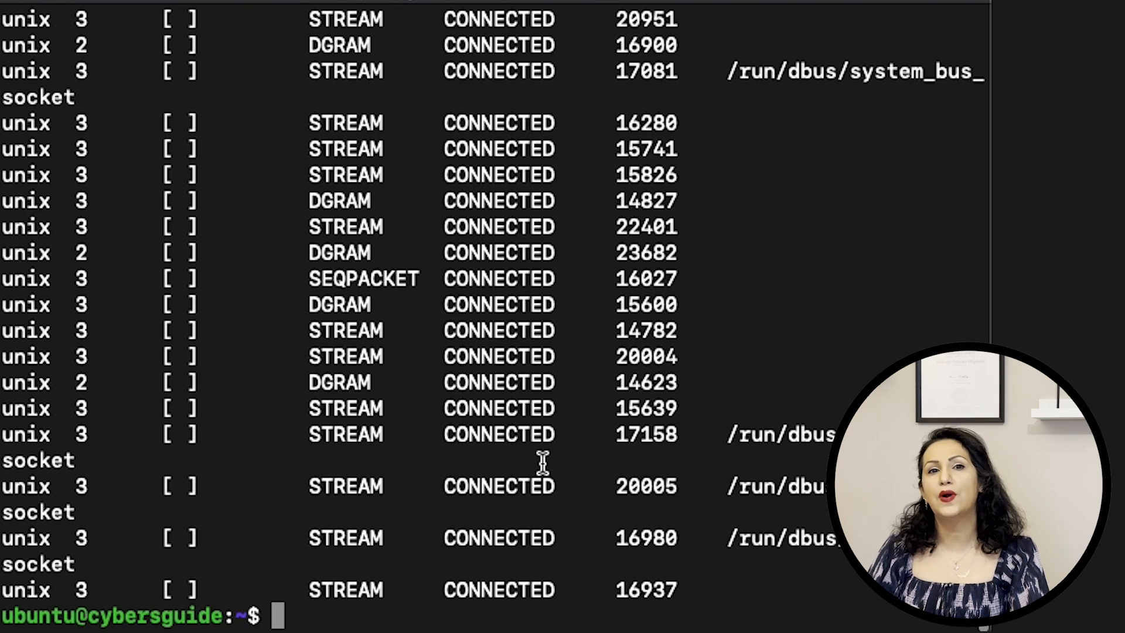
{"action": "type", "text": "netstat"}
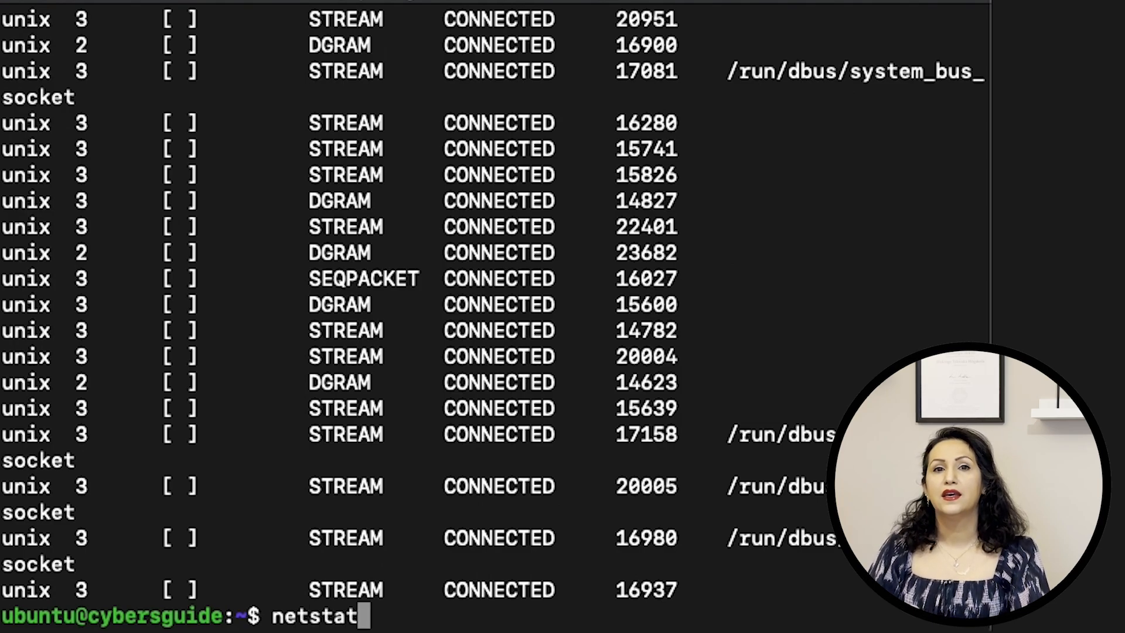
{"action": "type", "text": " -tulpn"}
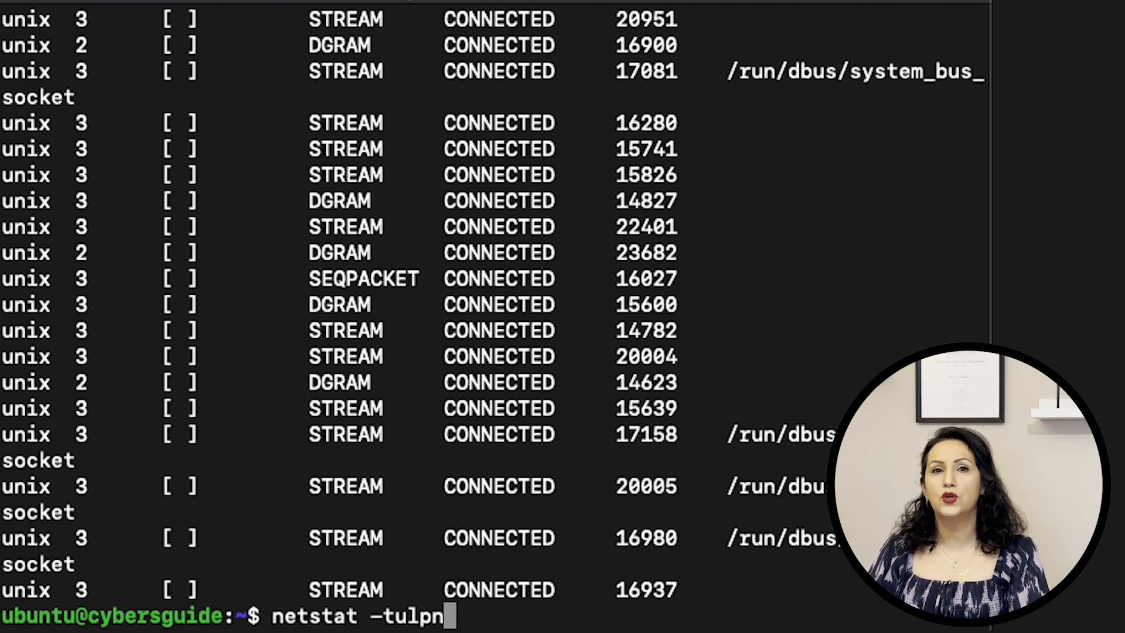
{"action": "key", "text": "Return"}
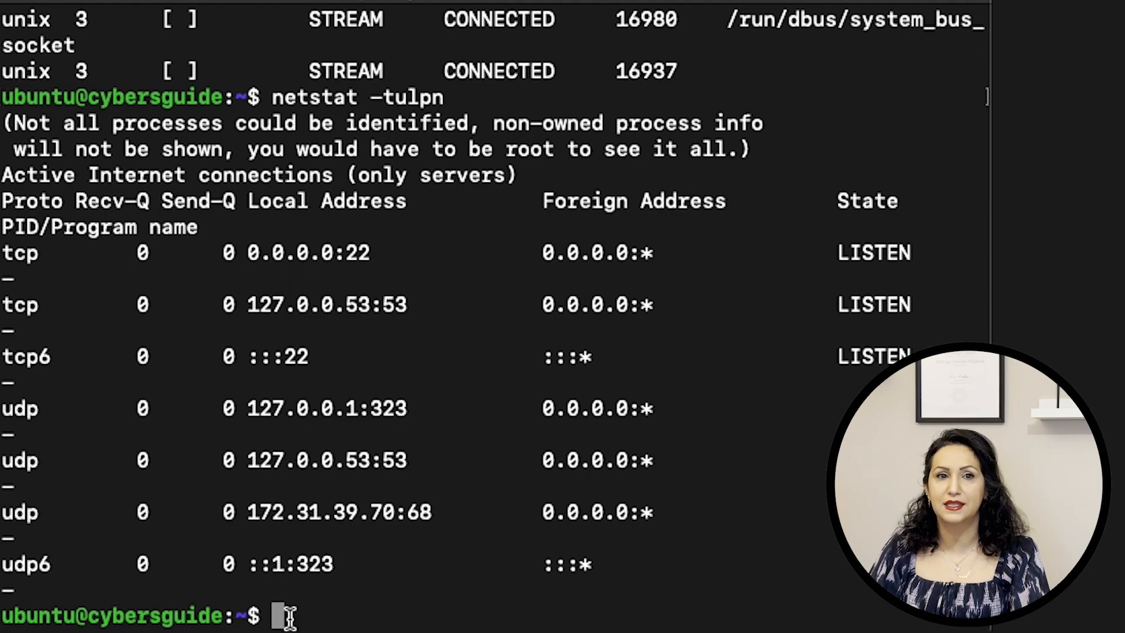
Step: Edit the recalled command to netstat -atn and list all TCP connections numerically
{"action": "key", "text": "Up"}
{"action": "key", "text": "BackSpace"}
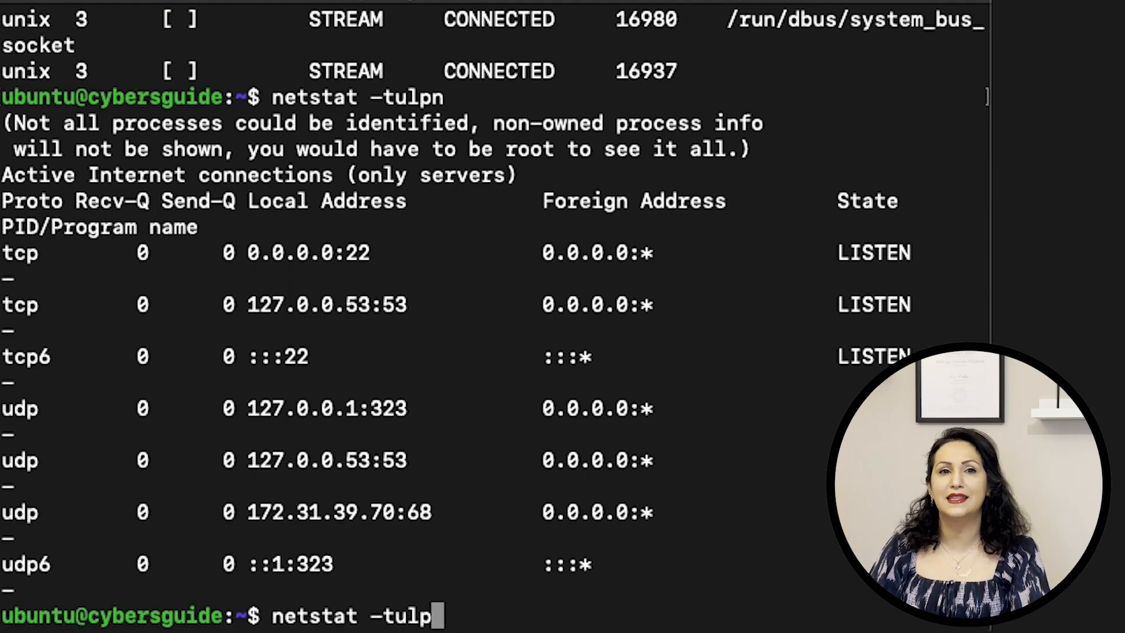
{"action": "key", "text": "BackSpace"}
{"action": "key", "text": "BackSpace"}
{"action": "key", "text": "BackSpace"}
{"action": "type", "text": "atn"}
{"action": "key", "text": "Return"}
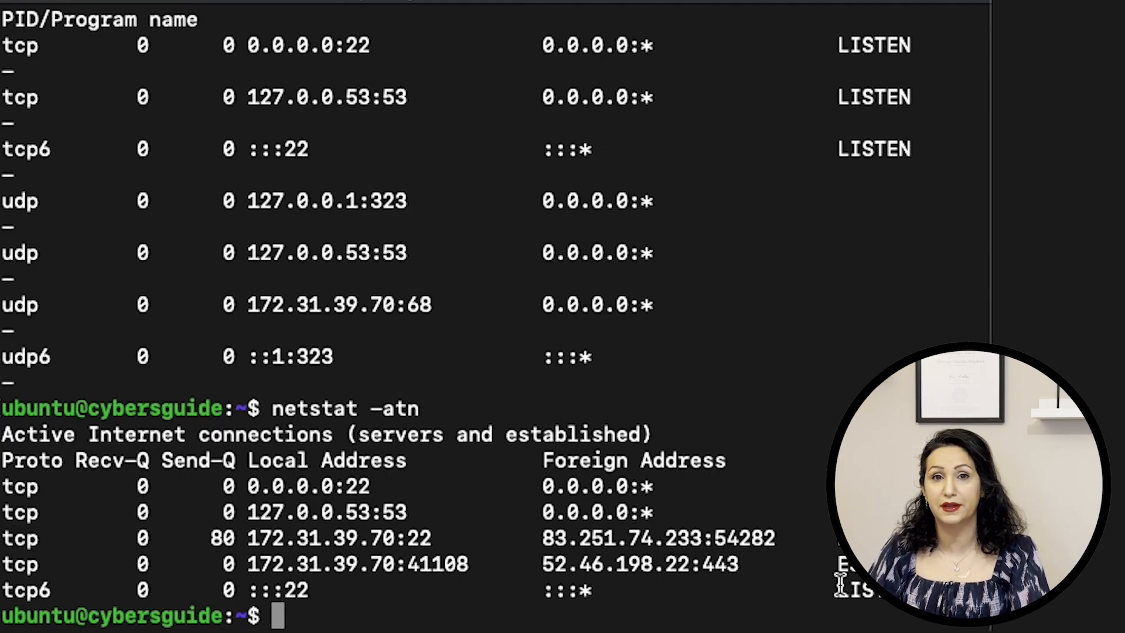
Step: List all sockets with ss, then only TCP sockets with ss -t showing the SSH session
{"action": "key", "text": "ctrl+l"}
{"action": "type", "text": "ss"}
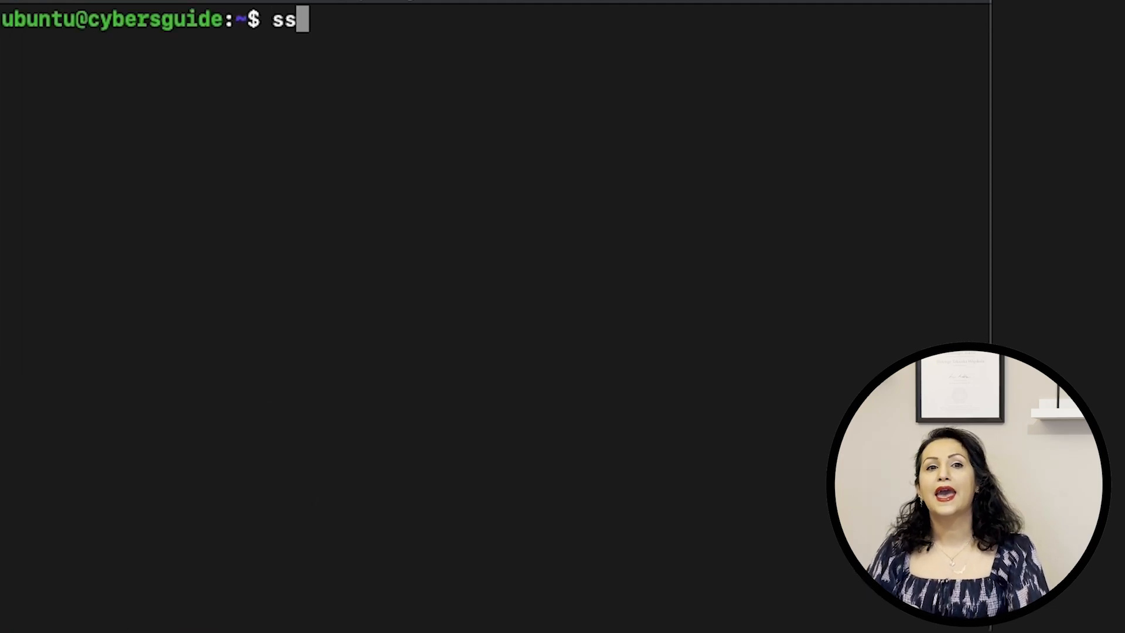
{"action": "key", "text": "Return"}
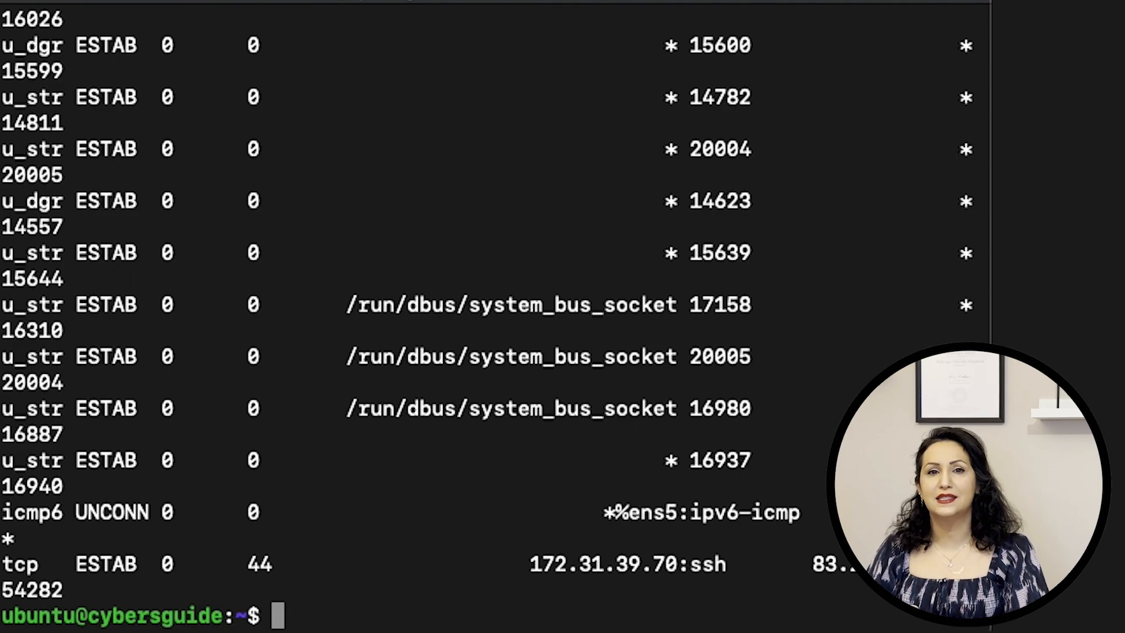
{"action": "scroll", "coordinate": [562, 275], "scroll_direction": "up", "scroll_amount": 3}
{"action": "scroll", "coordinate": [563, 275], "scroll_direction": "up", "scroll_amount": 5}
{"action": "scroll", "coordinate": [563, 274], "scroll_direction": "up", "scroll_amount": 5}
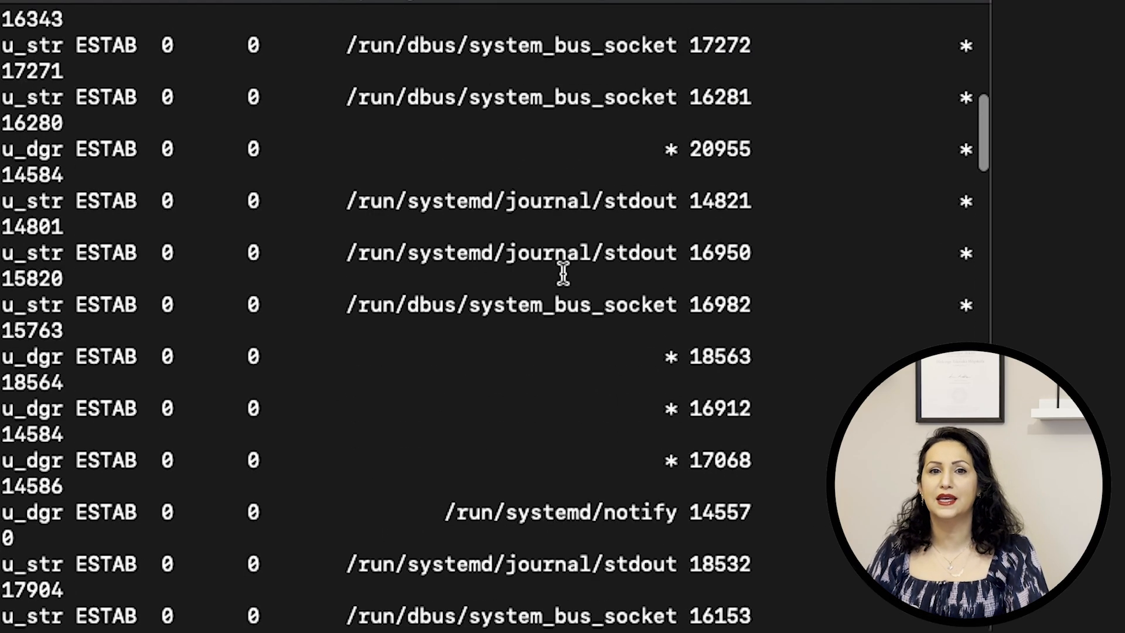
{"action": "scroll", "coordinate": [563, 274], "scroll_direction": "up", "scroll_amount": 2}
{"action": "scroll", "coordinate": [563, 274], "scroll_direction": "down", "scroll_amount": 15}
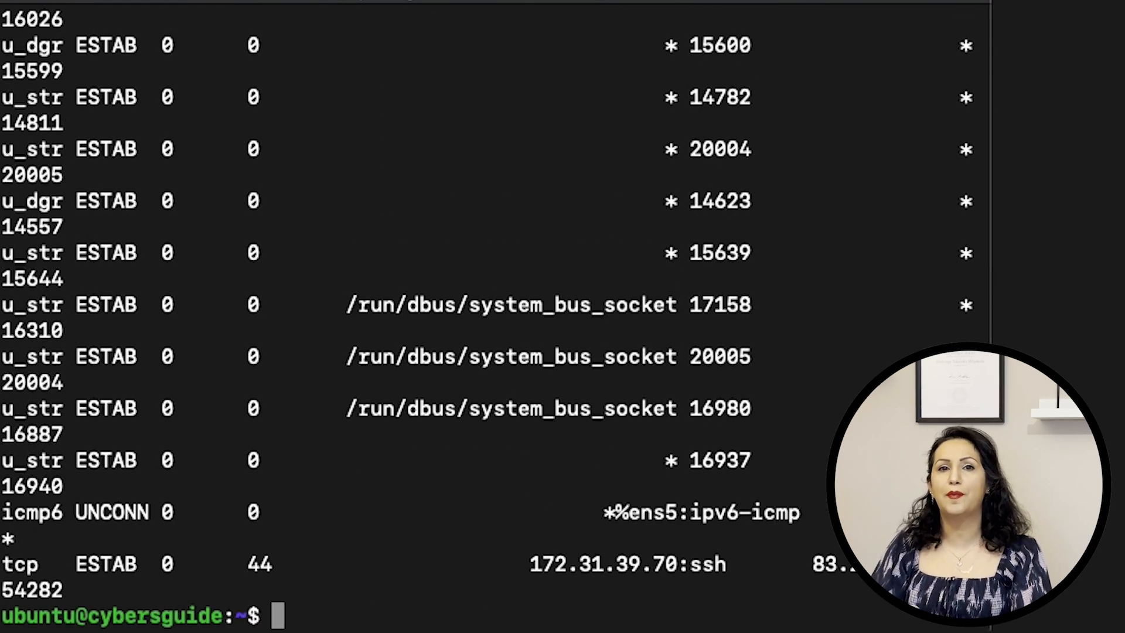
{"action": "type", "text": "ss -t"}
{"action": "key", "text": "Return"}
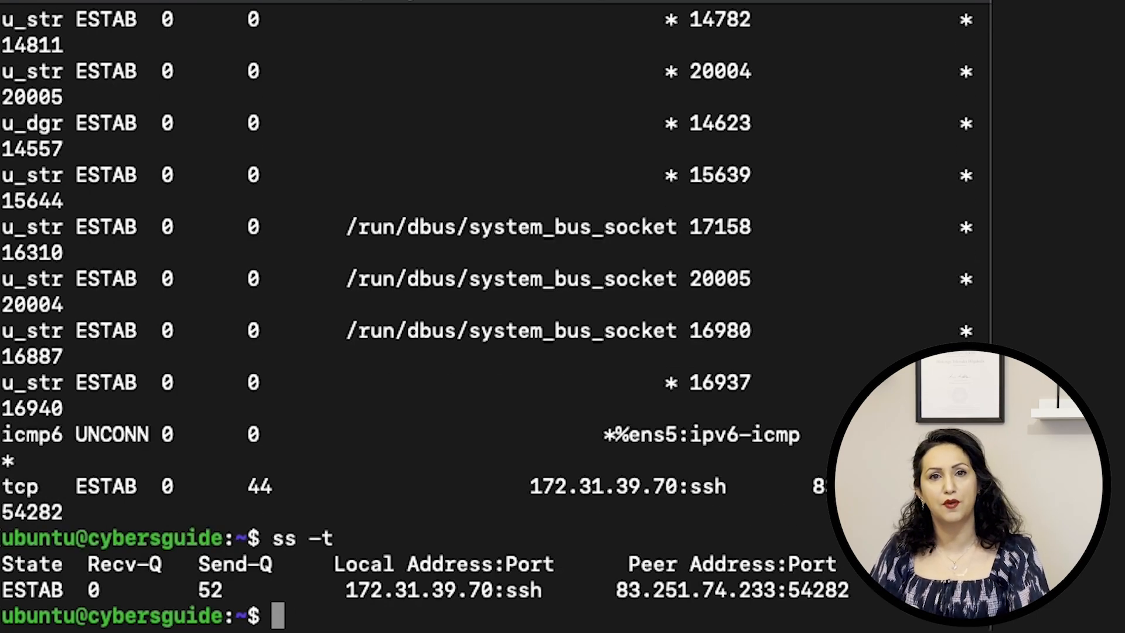
{"action": "key", "text": "ctrl+l"}
{"action": "type", "text": "iptab"}
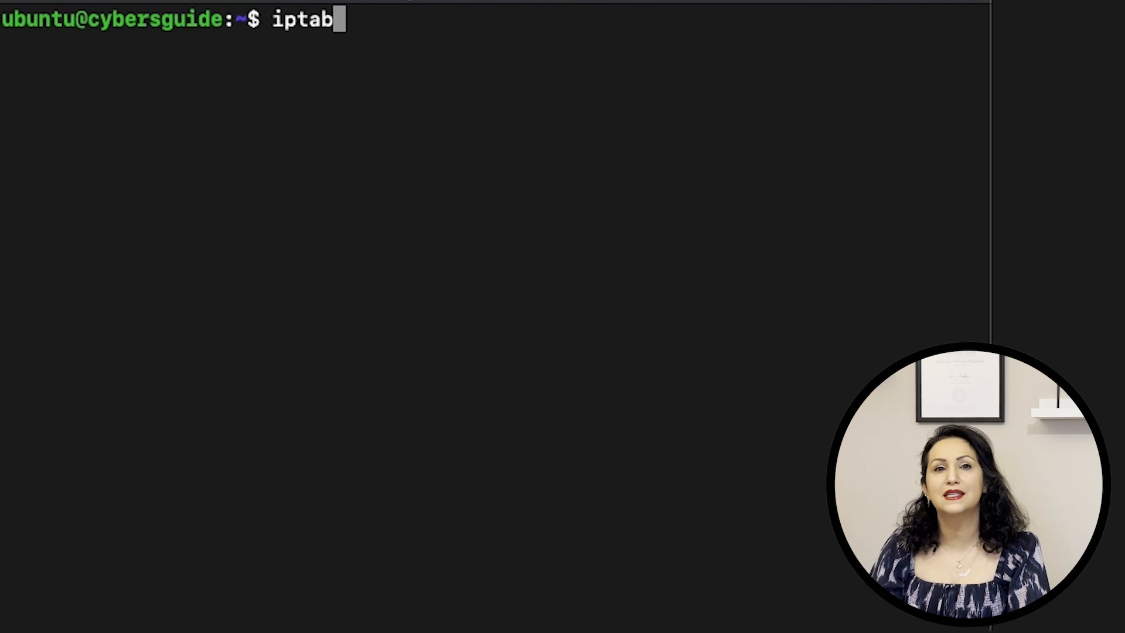
{"action": "type", "text": "les -L"}
Step: Retry the permission-denied iptables listing with sudo to show the current rules
{"action": "key", "text": "Return"}
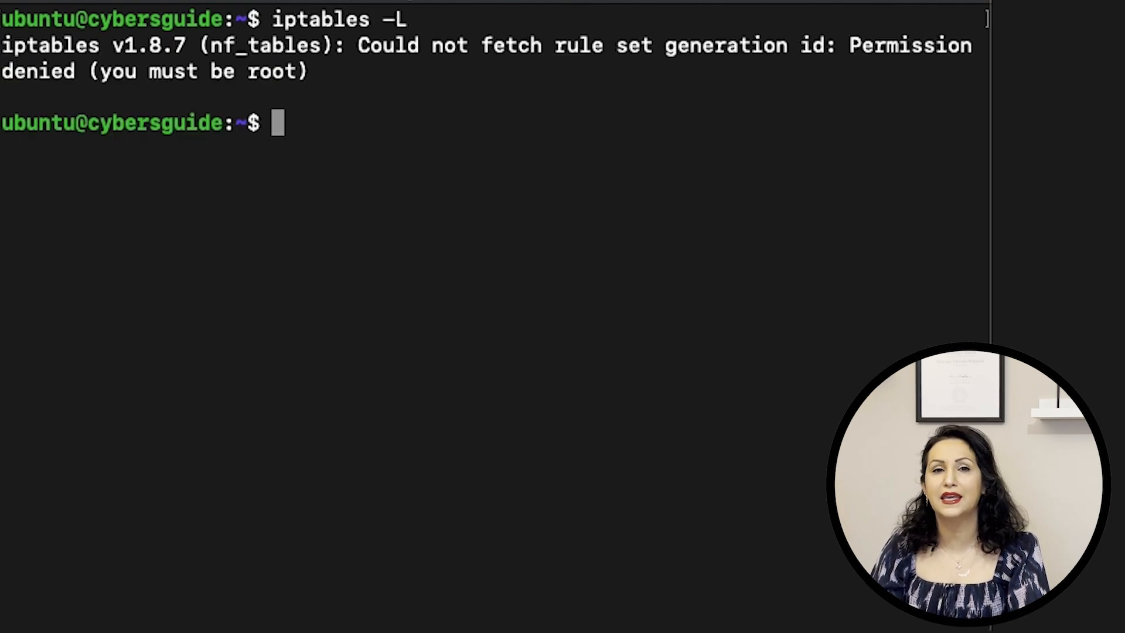
{"action": "left_click_drag", "start_coordinate": [848, 46], "coordinate": [974, 46]}
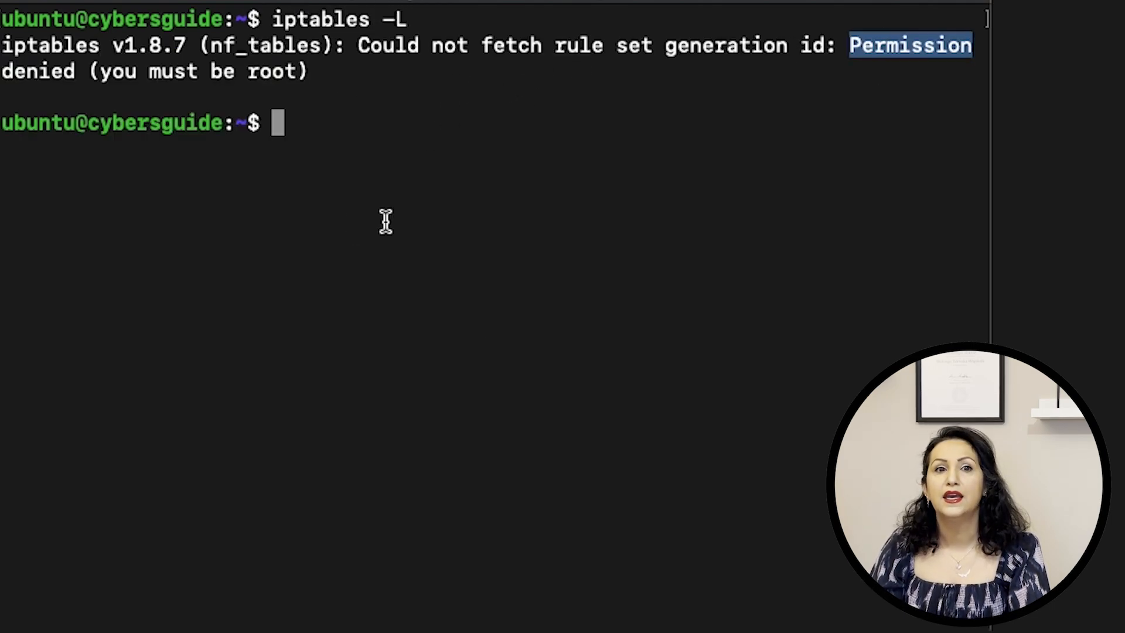
{"action": "left_click", "coordinate": [279, 123]}
{"action": "key", "text": "Up"}
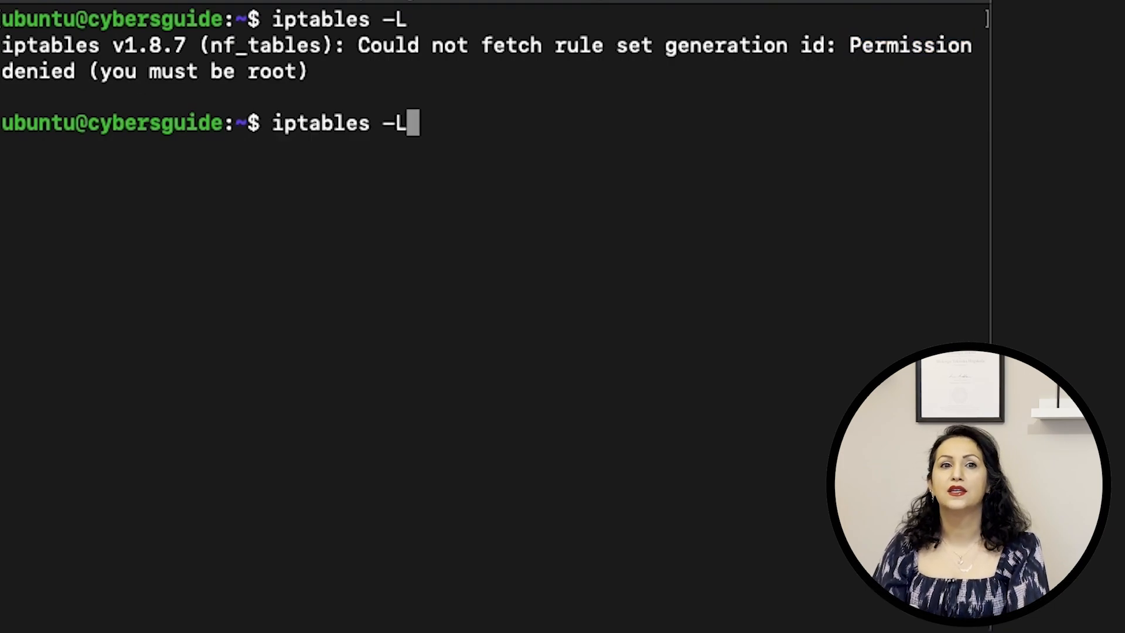
{"action": "key", "text": "Left"}
{"action": "key", "text": "Left"}
{"action": "key", "text": "Left"}
{"action": "key", "text": "Left"}
{"action": "key", "text": "Left"}
{"action": "key", "text": "Left"}
{"action": "key", "text": "Left"}
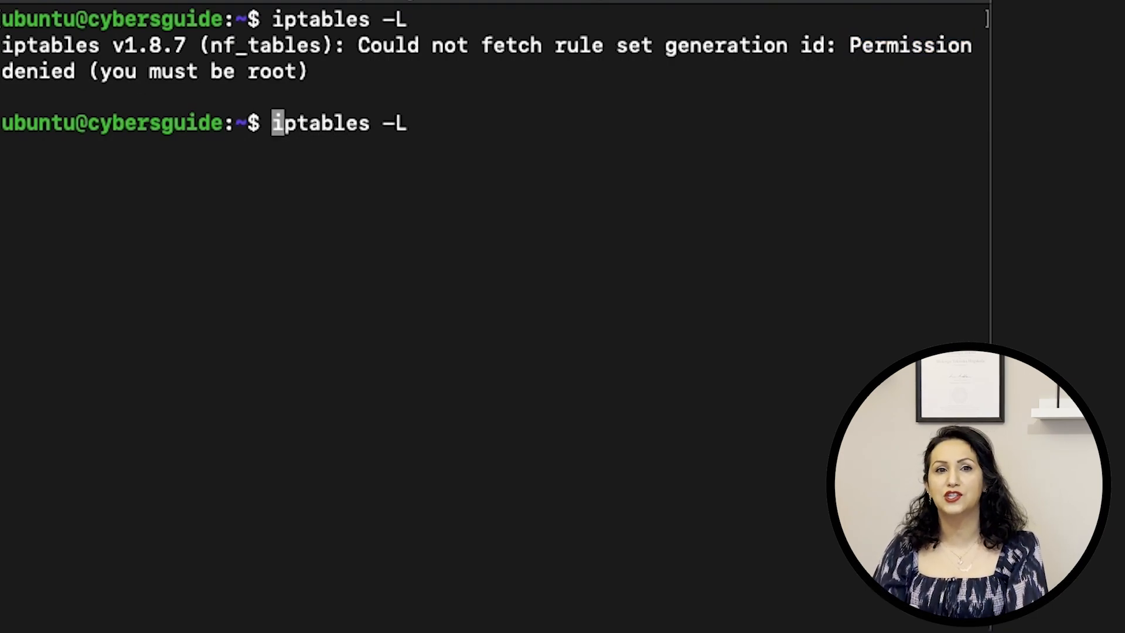
{"action": "type", "text": "sudo"}
{"action": "key", "text": "Return"}
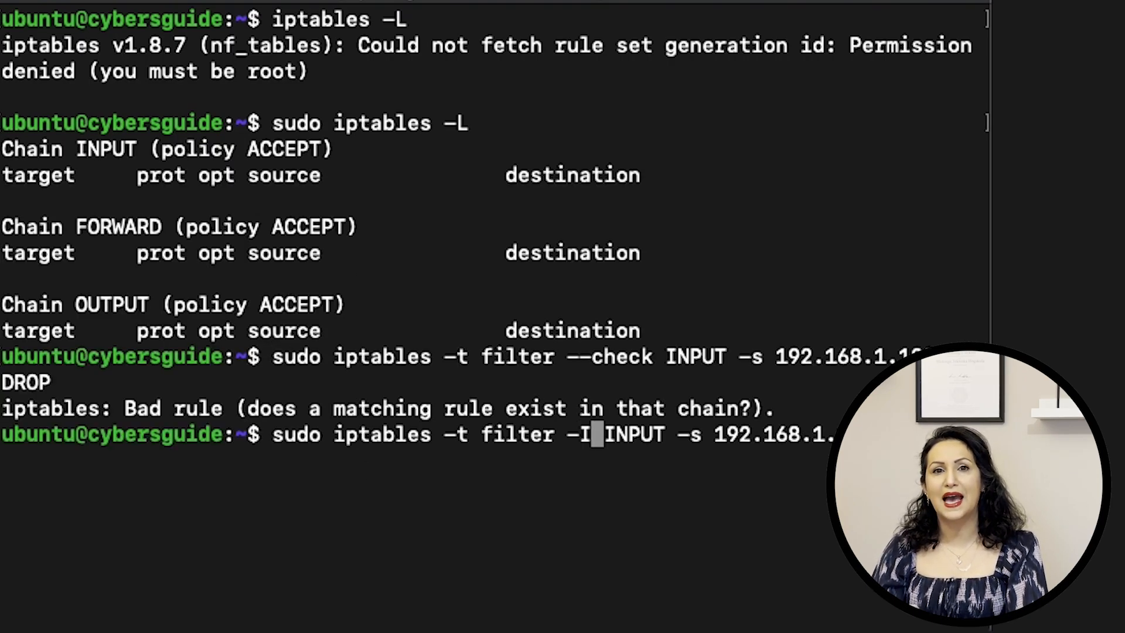
Step: Insert a DROP rule for 192.168.1.123 into INPUT, check it, delete it, and list the empty chains
{"action": "key", "text": "Return"}
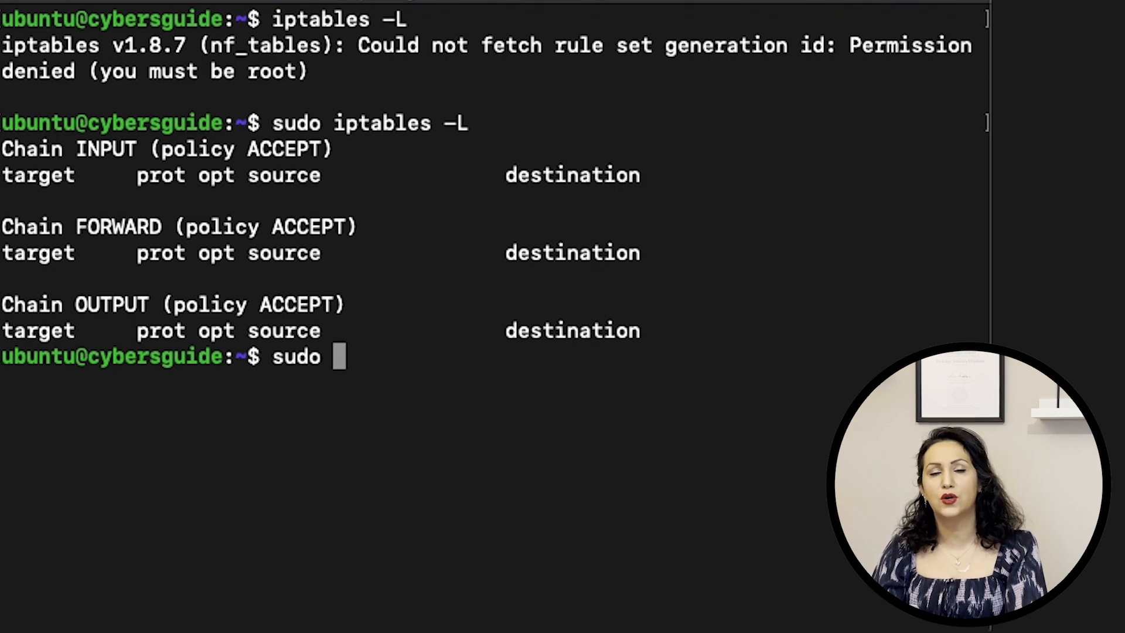
{"action": "key", "text": "ctrl+shift+v"}
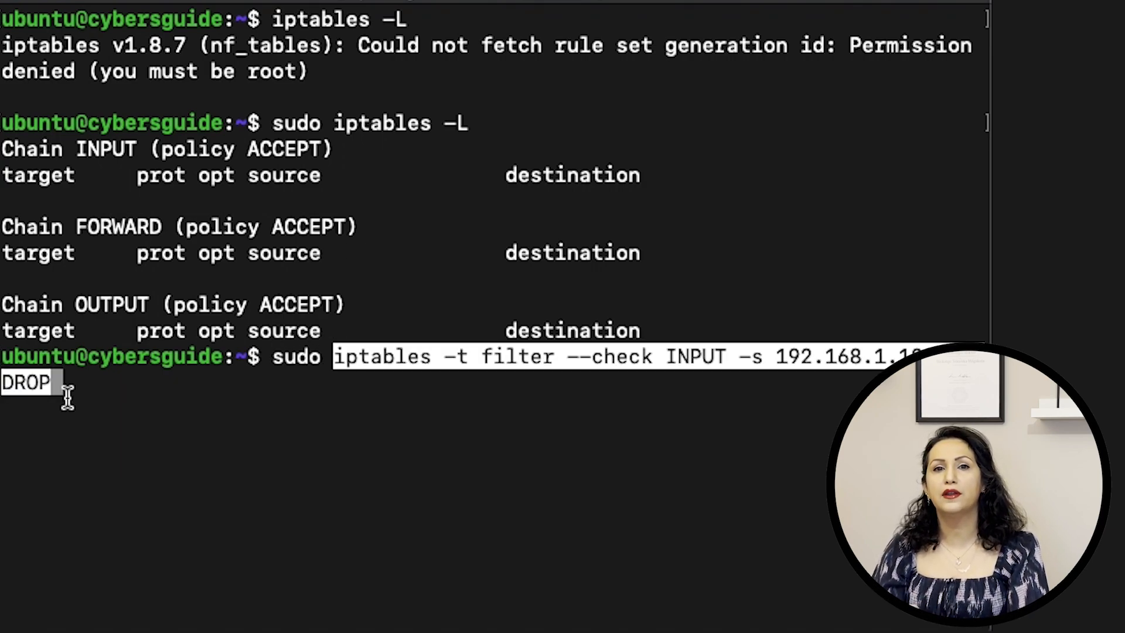
{"action": "left_click", "coordinate": [66, 392]}
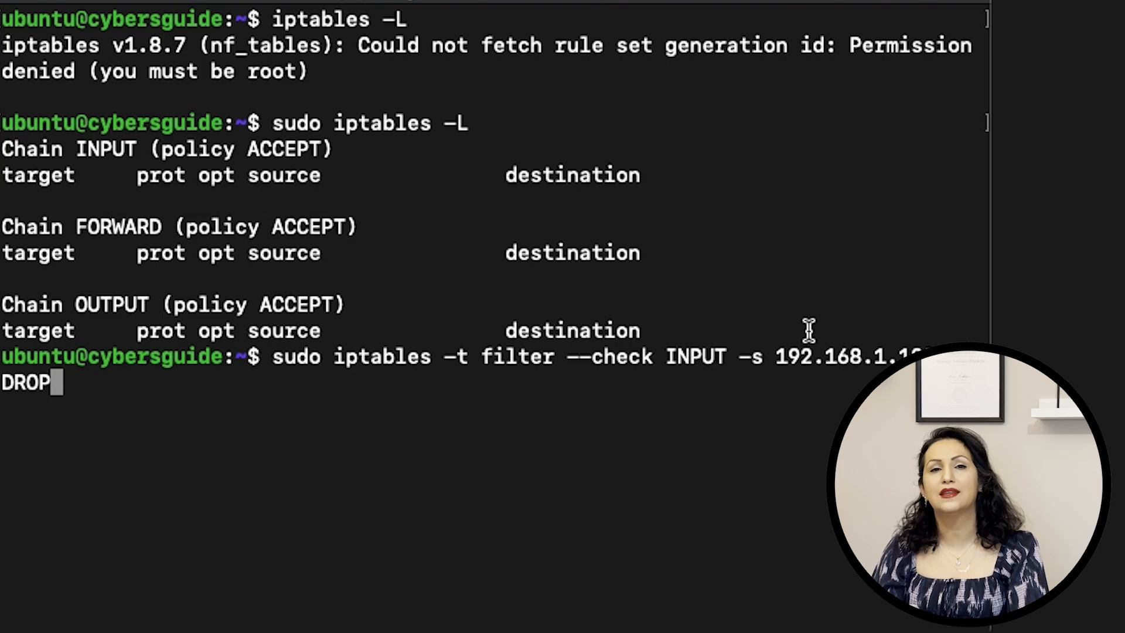
{"action": "key", "text": "Return"}
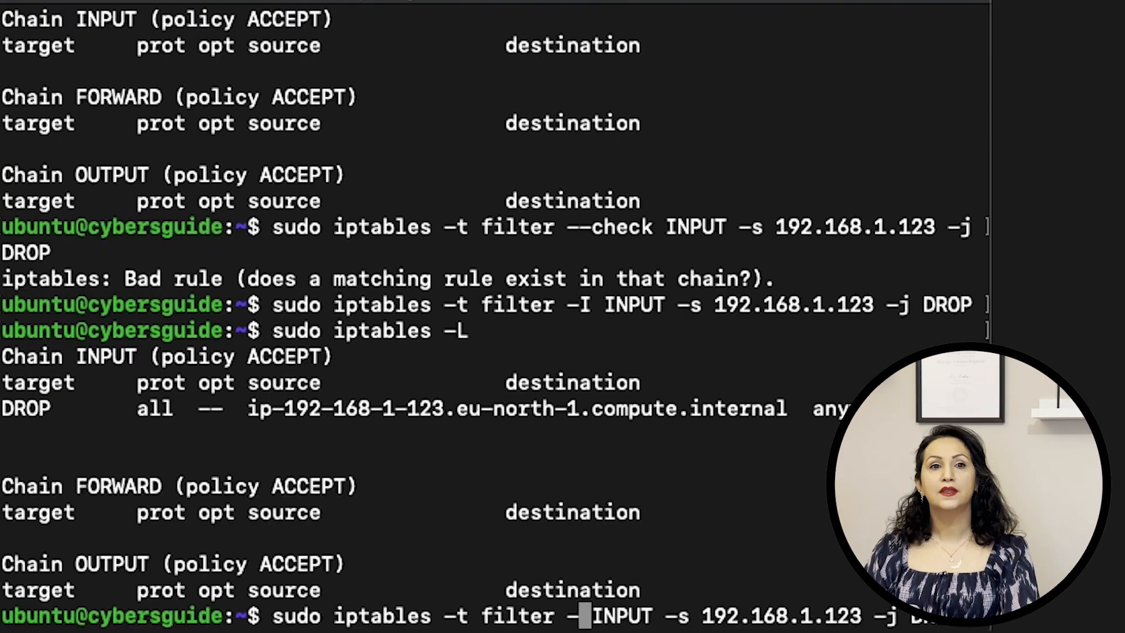
{"action": "type", "text": "D"}
{"action": "key", "text": "Return"}
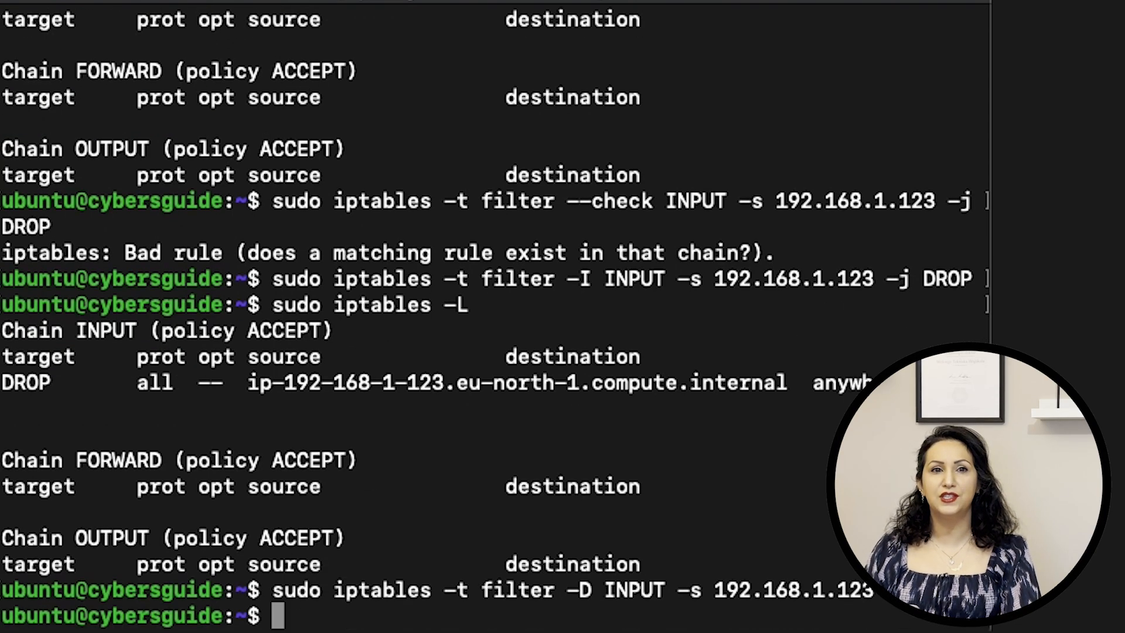
{"action": "key", "text": "Up"}
{"action": "key", "text": "Up"}
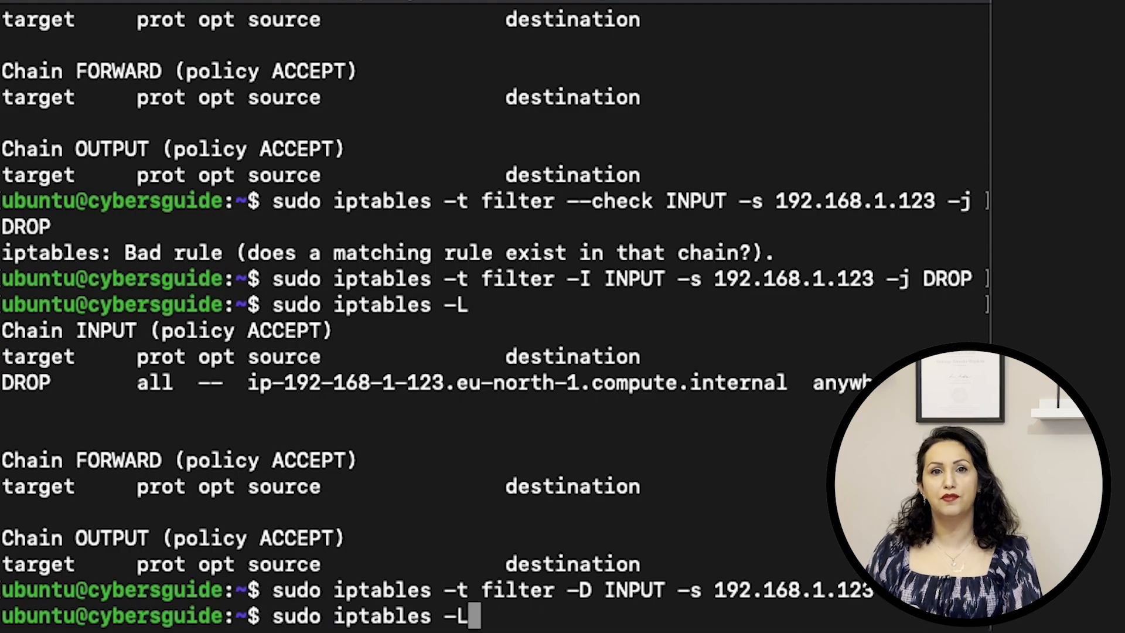
{"action": "key", "text": "Return"}
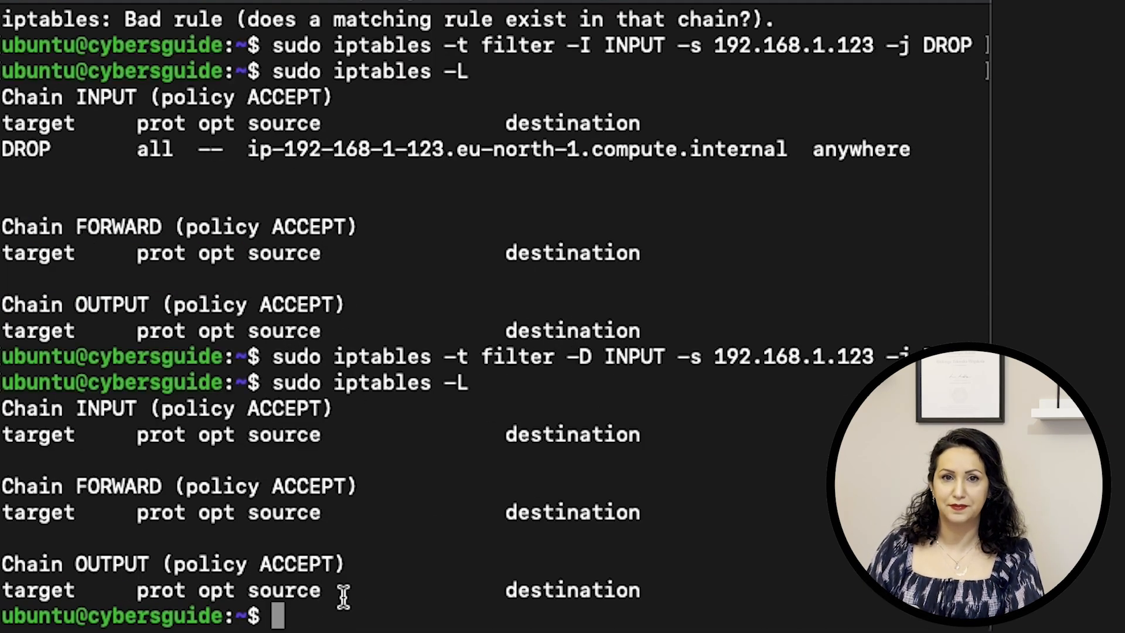
{"action": "key", "text": "ctrl+l"}
{"action": "type", "text": "u"}
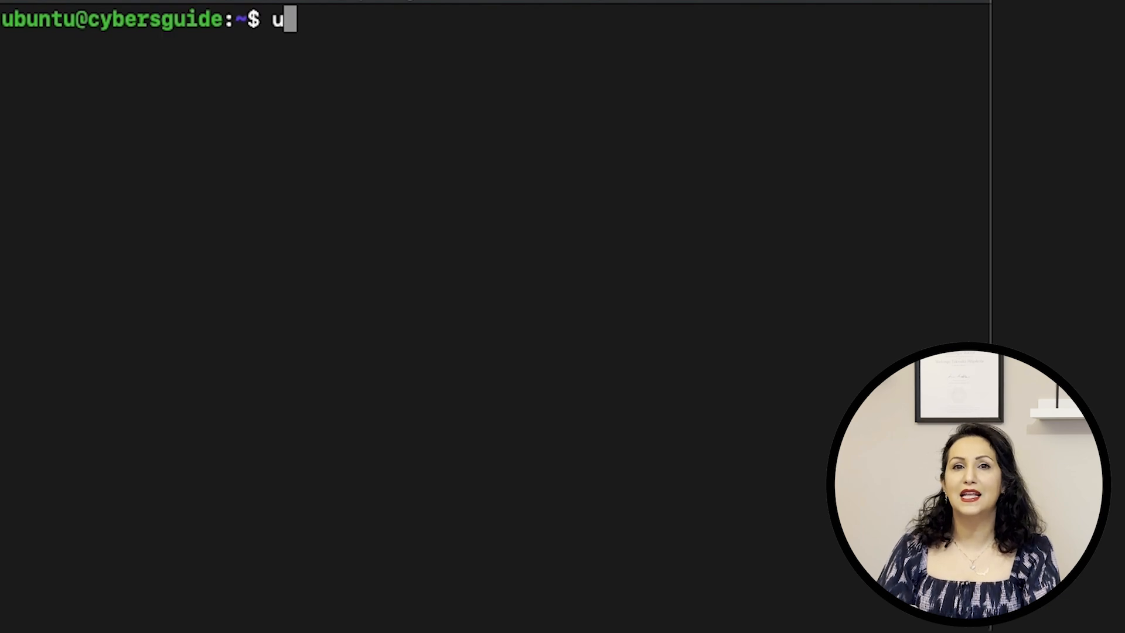
{"action": "type", "text": "fw"}
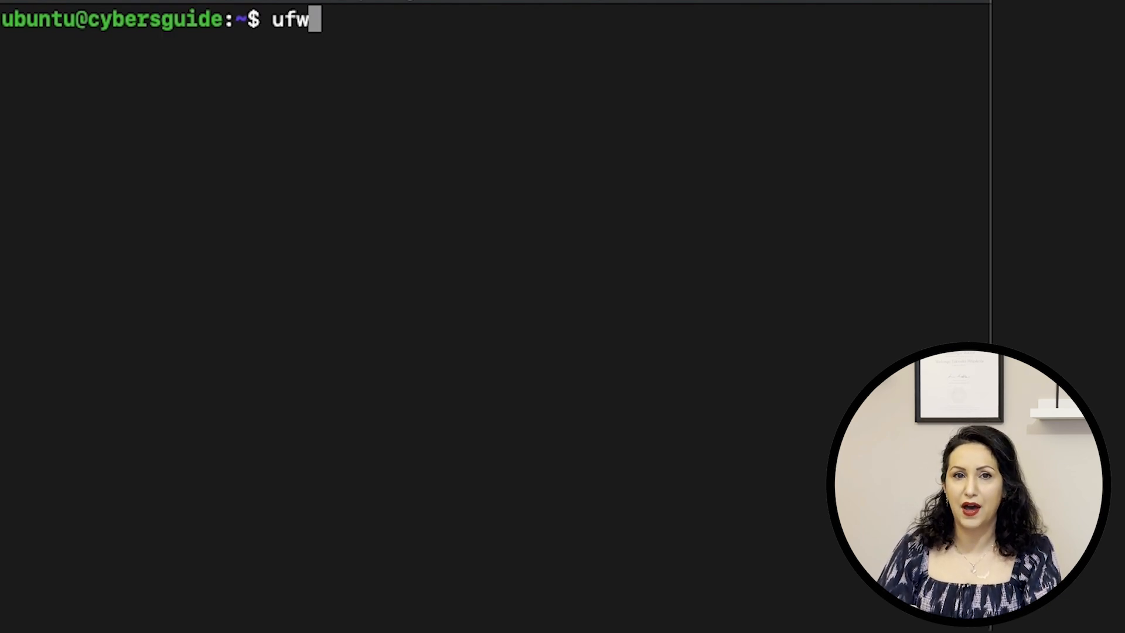
{"action": "type", "text": " status"}
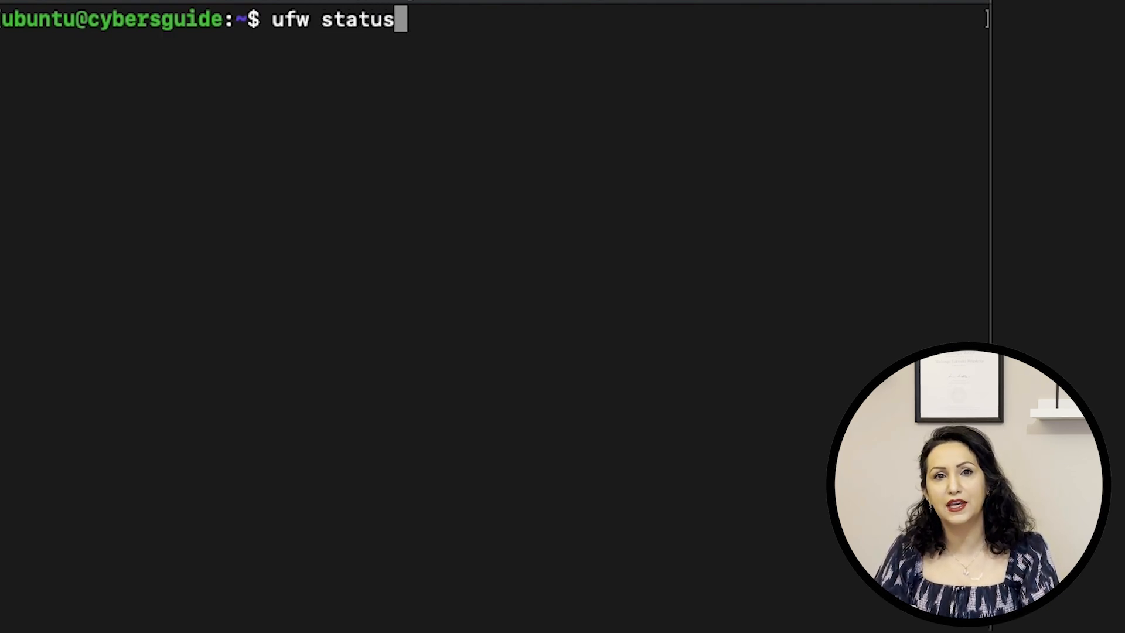
Step: Check ufw status, retrying with sudo, which reports the firewall inactive
{"action": "key", "text": "Return"}
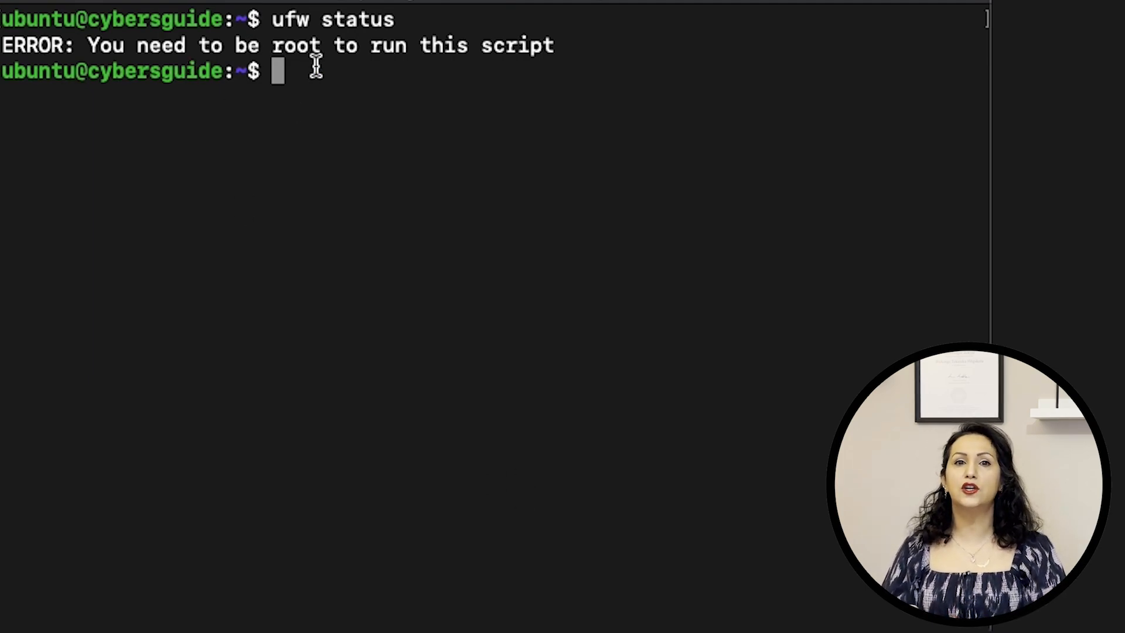
{"action": "key", "text": "Up"}
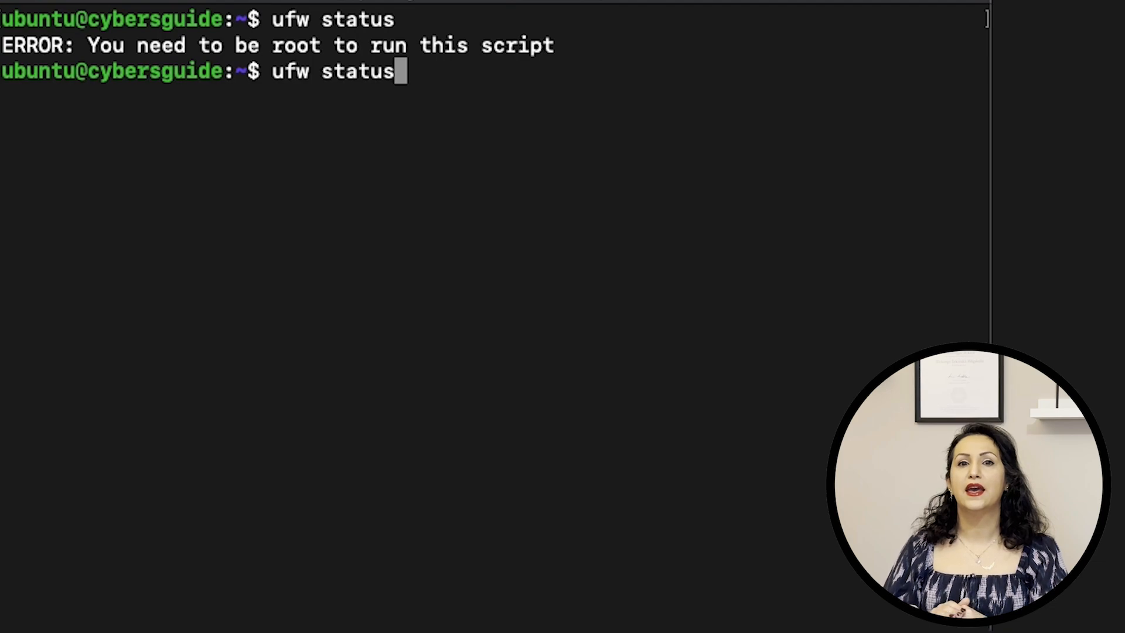
{"action": "key", "text": "ctrl+a"}
{"action": "type", "text": "sudo"}
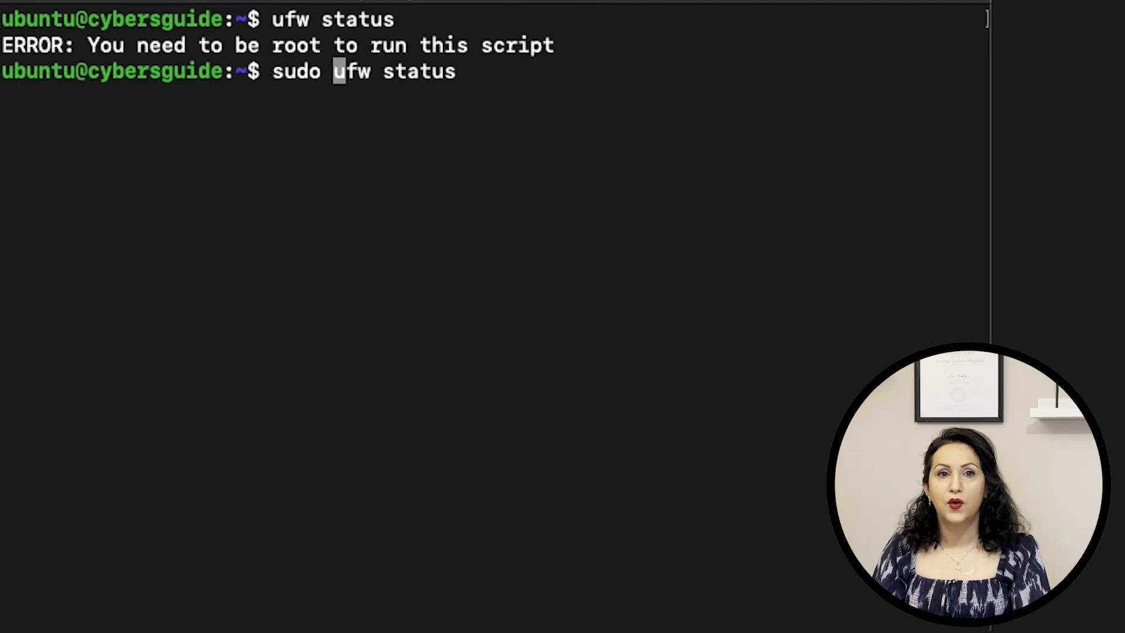
{"action": "key", "text": "Return"}
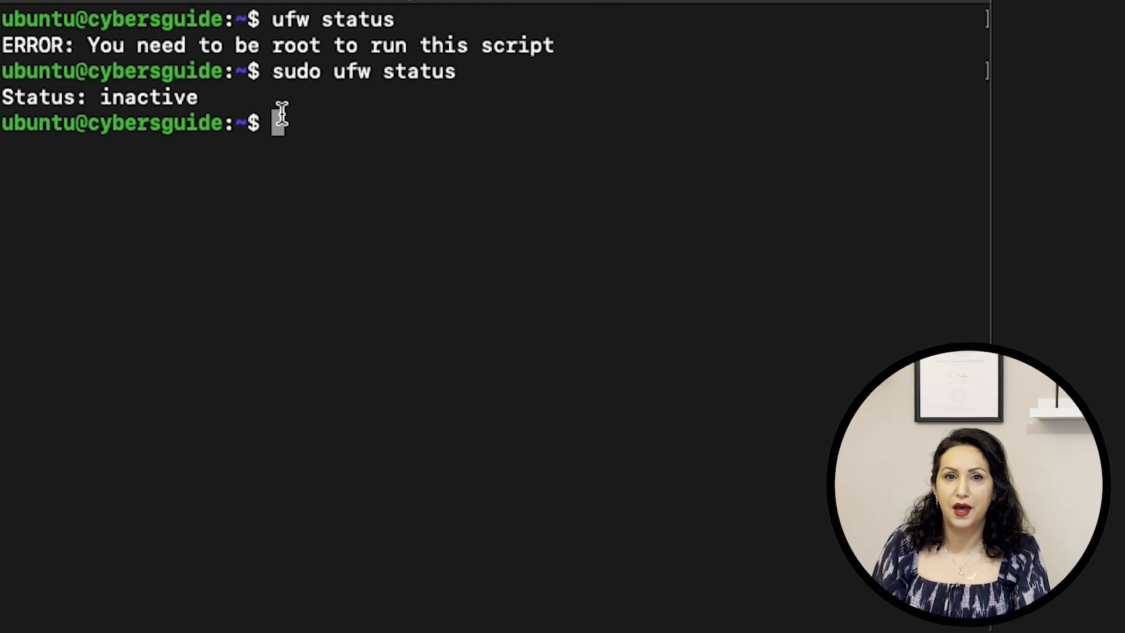
Step: Run sudo ufw enable and confirm with y so the firewall is active on startup
{"action": "key", "text": "Up"}
{"action": "key", "text": "BackSpace"}
{"action": "key", "text": "BackSpace"}
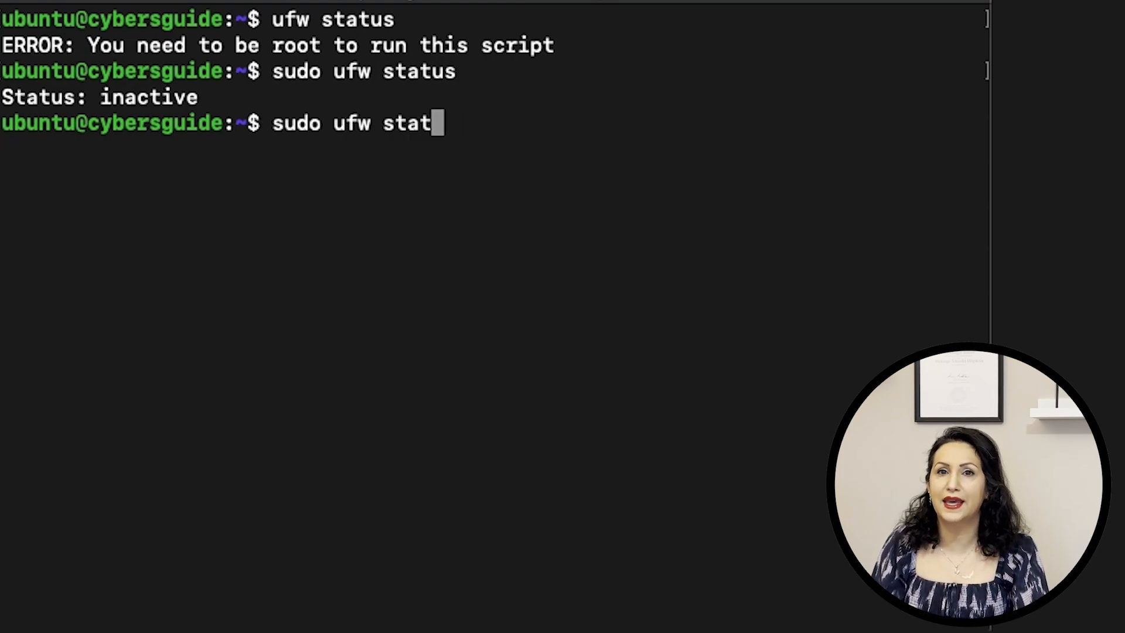
{"action": "key", "text": "BackSpace"}
{"action": "key", "text": "BackSpace"}
{"action": "key", "text": "BackSpace"}
{"action": "type", "text": "enab"}
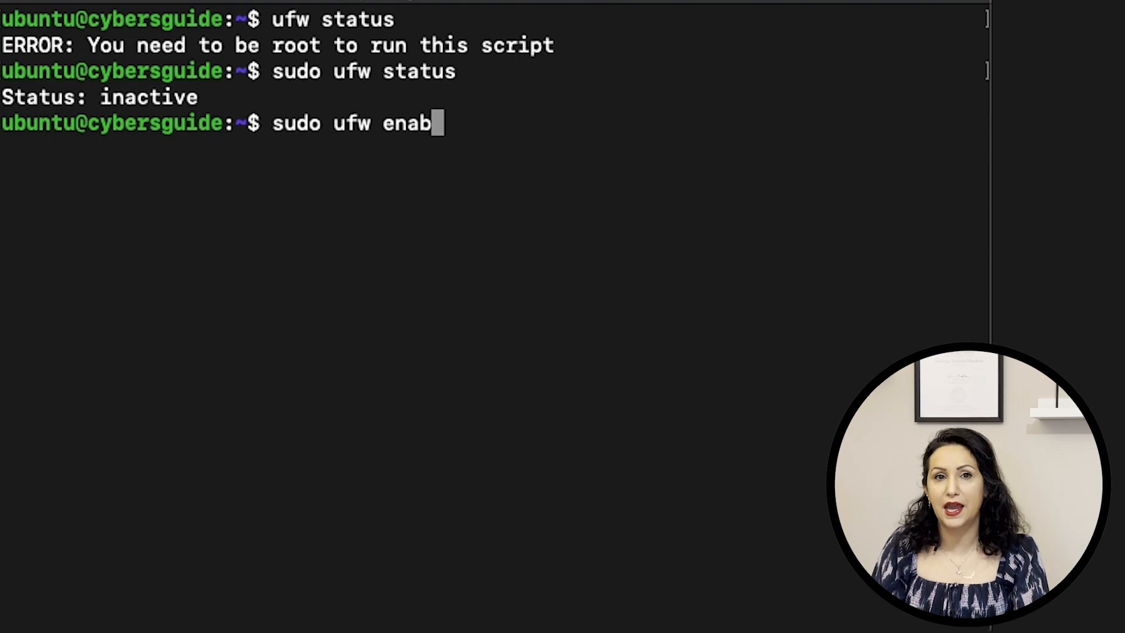
{"action": "type", "text": "le"}
{"action": "key", "text": "Return"}
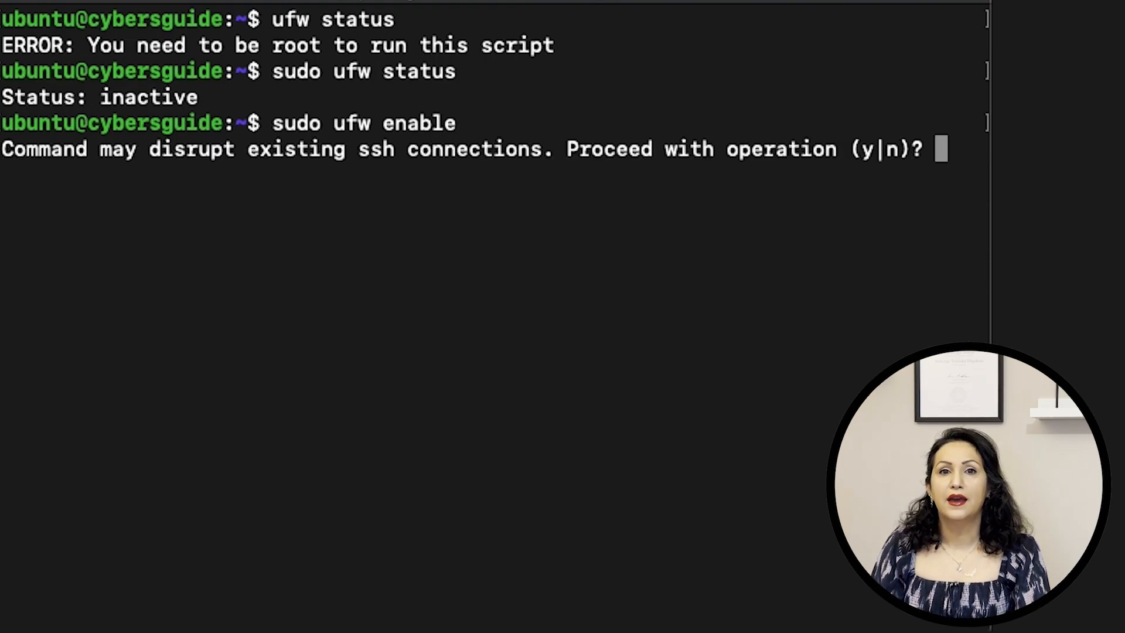
{"action": "type", "text": "y"}
{"action": "key", "text": "Return"}
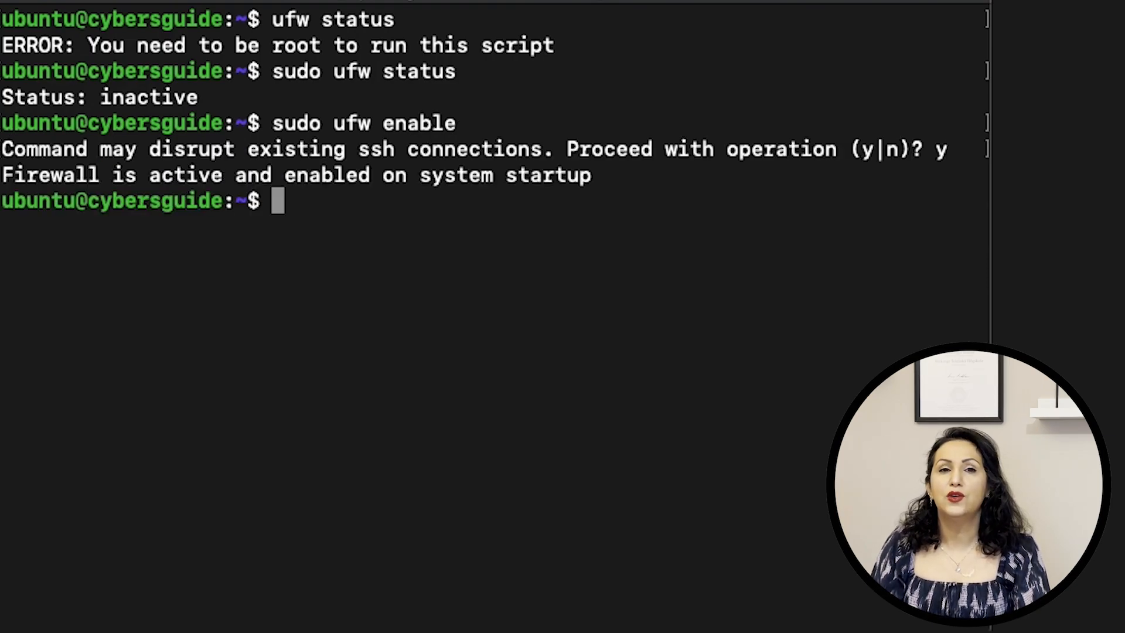
{"action": "key", "text": "Up"}
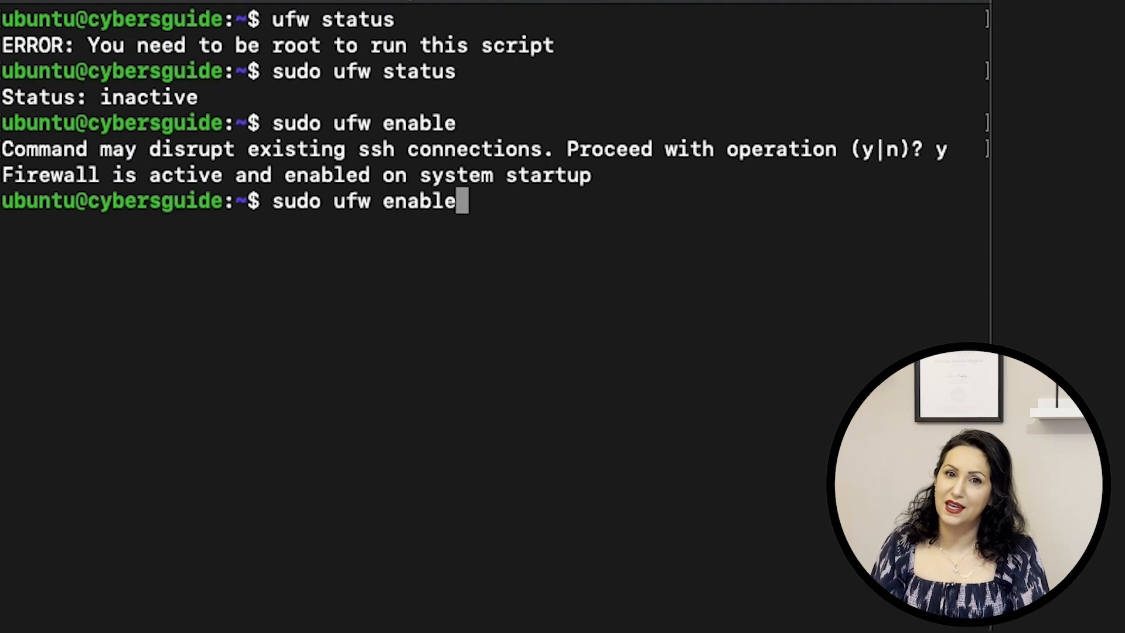
Step: Verify ufw is active, deny traffic from 203.0.113.100, and list it as DENY in the status table
{"action": "key", "text": "Up"}
{"action": "key", "text": "Return"}
{"action": "type", "text": "sudo ufw deny from 203.0.113.100"}
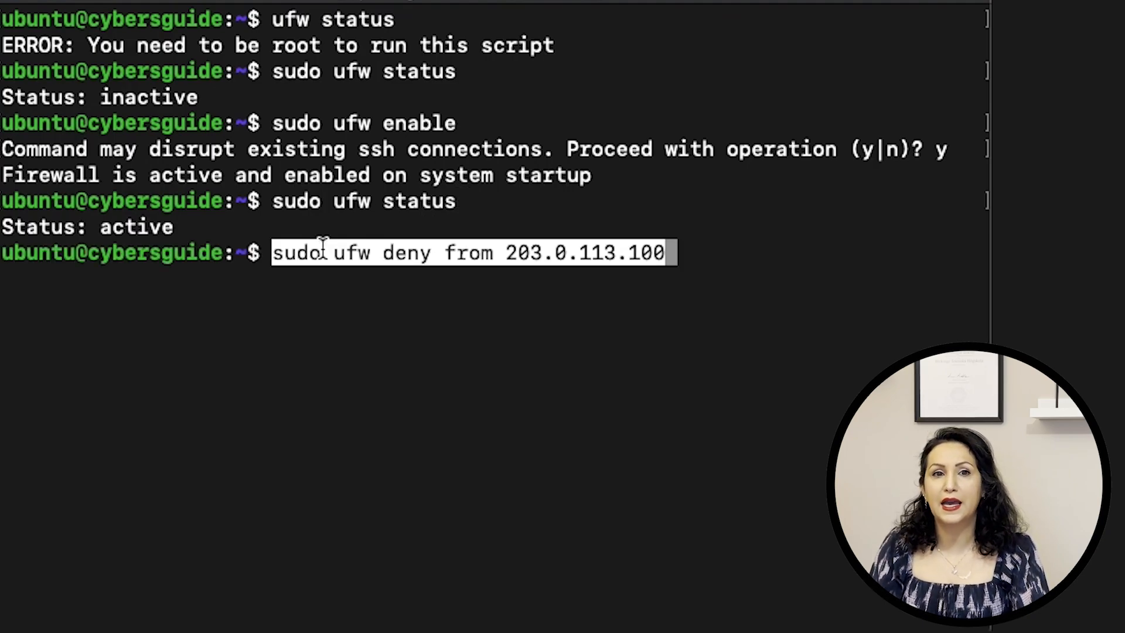
{"action": "left_click", "coordinate": [323, 249]}
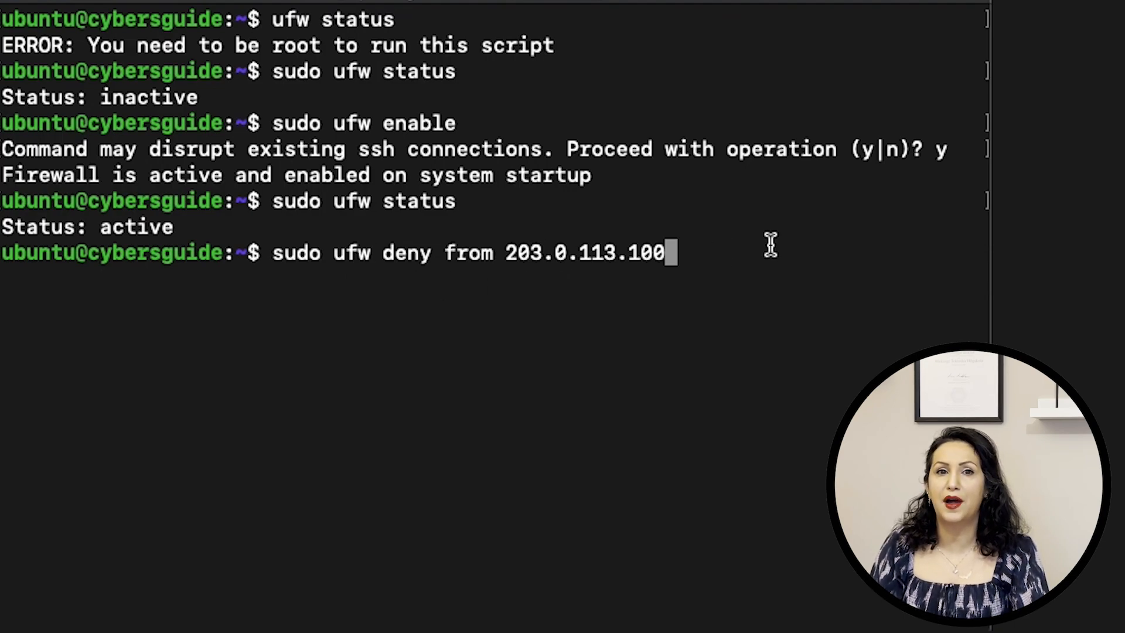
{"action": "key", "text": "Return"}
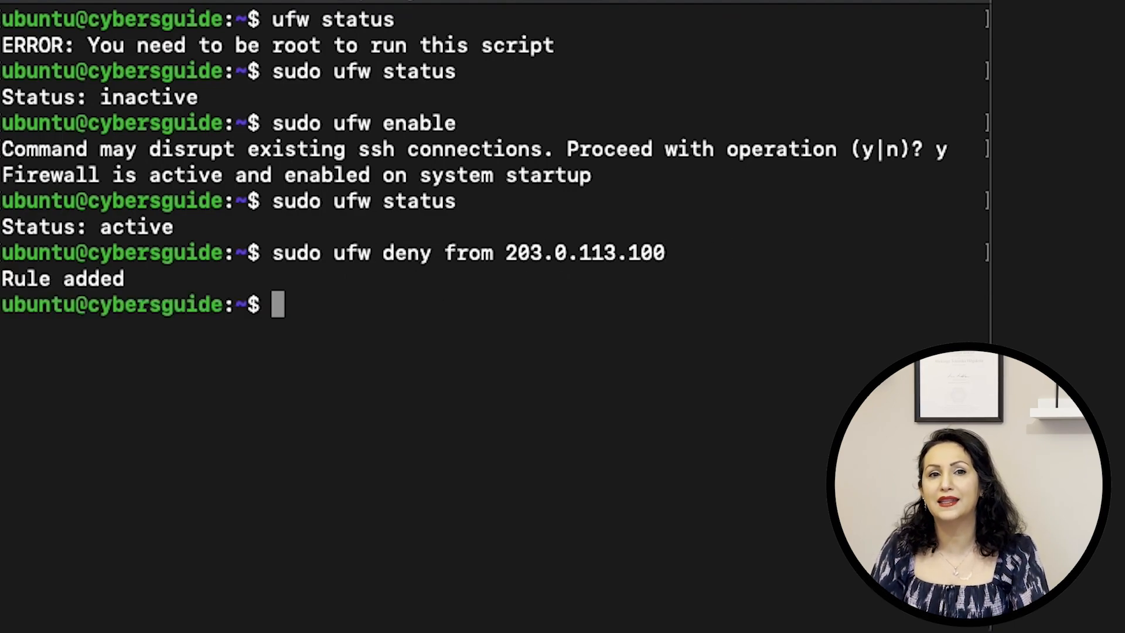
{"action": "key", "text": "Up"}
{"action": "key", "text": "Up"}
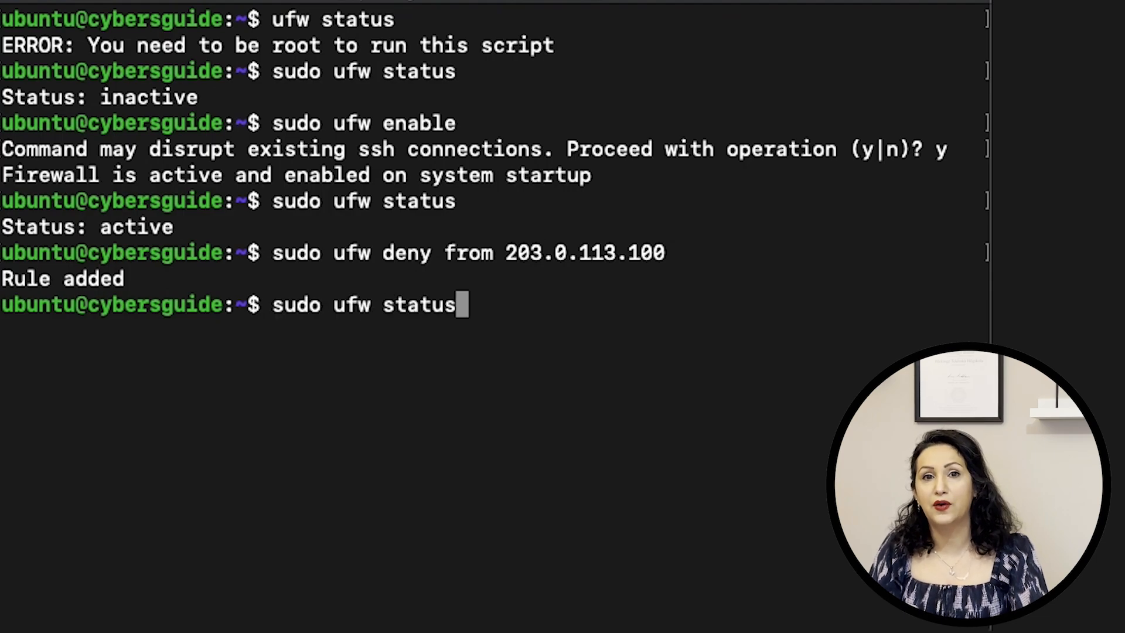
{"action": "key", "text": "Return"}
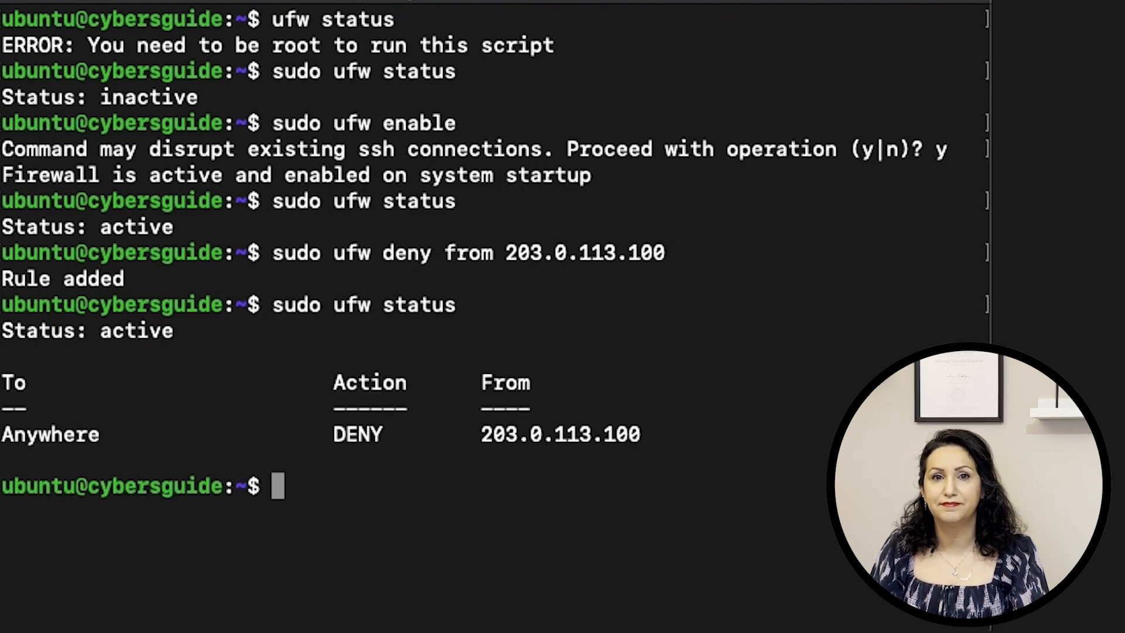